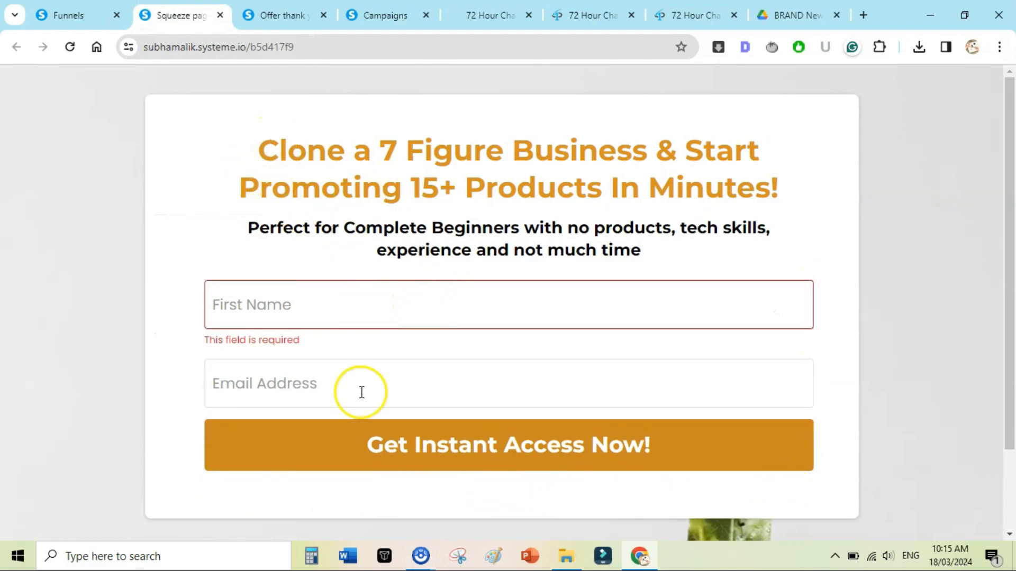
Review the finished thank-you page and the 72 Hours Challenge email campaign, ending back at the funnel editor.
{"action": "key", "text": "ctrl+Tab"}
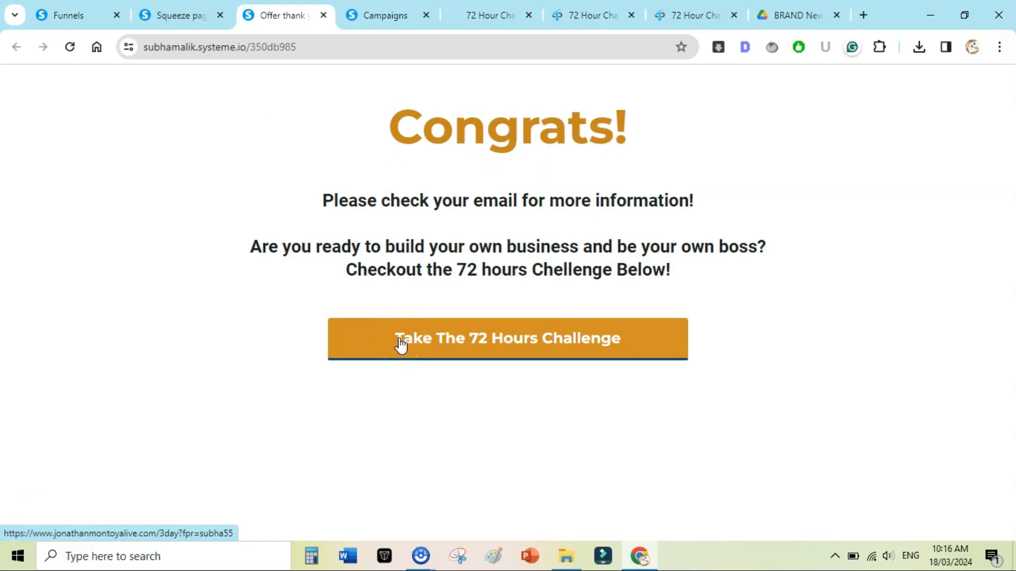
{"action": "left_click", "coordinate": [370, 15]}
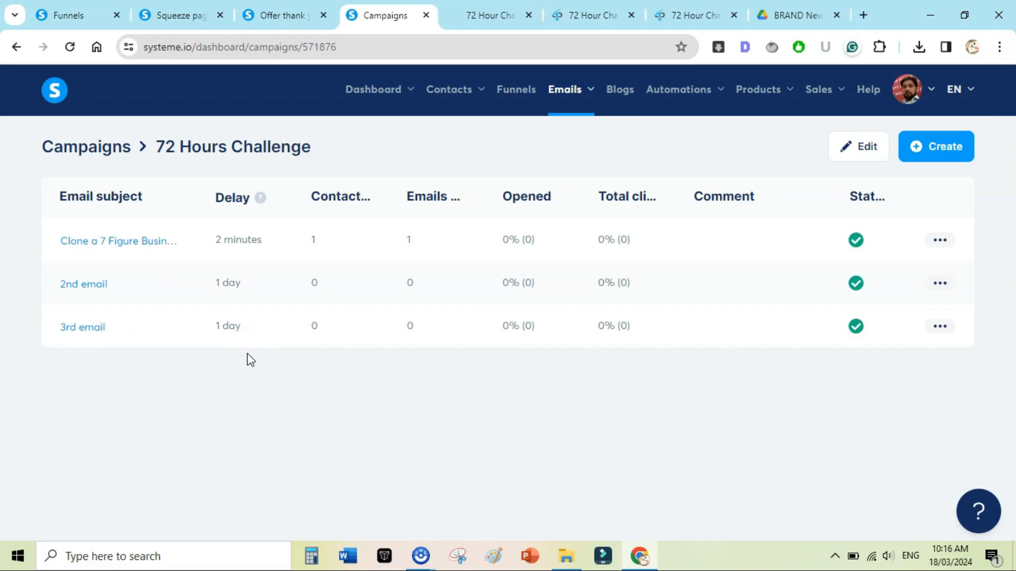
{"action": "key", "text": "ctrl+1"}
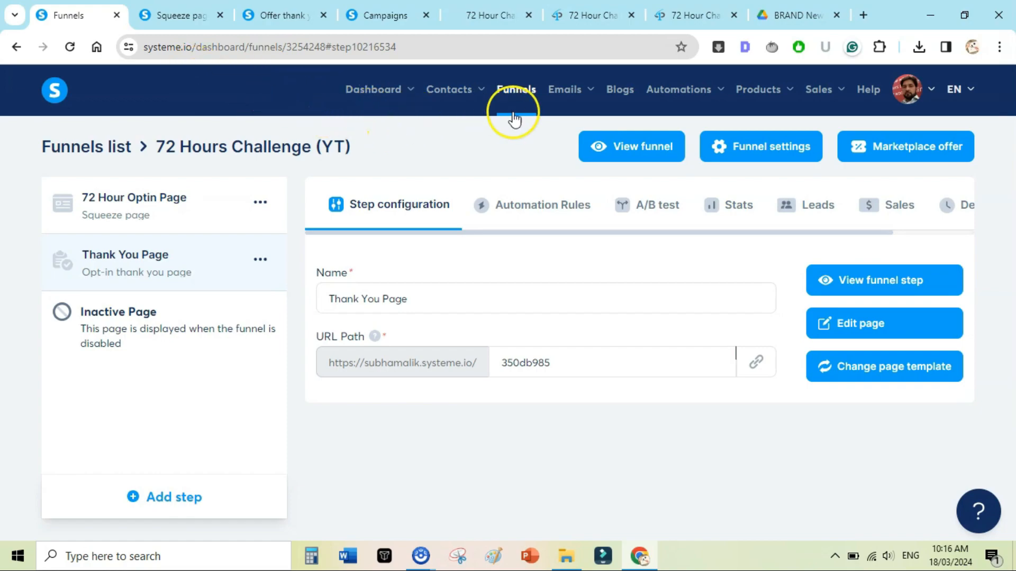
Start a new funnel, entering a first name as its name and choosing the account's systeme.io subdomain as its domain.
{"action": "left_click", "coordinate": [517, 91]}
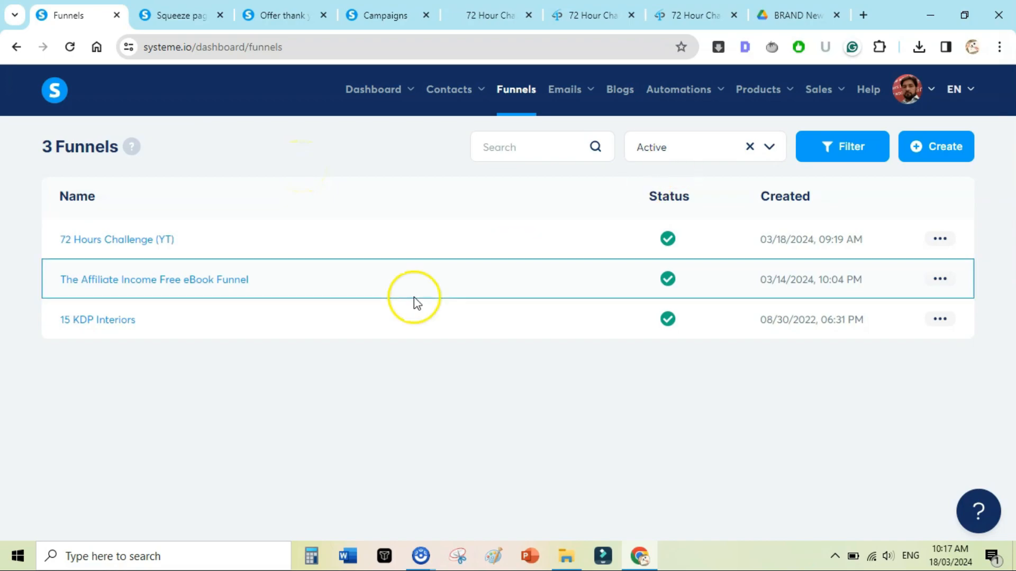
{"action": "left_click", "coordinate": [921, 150]}
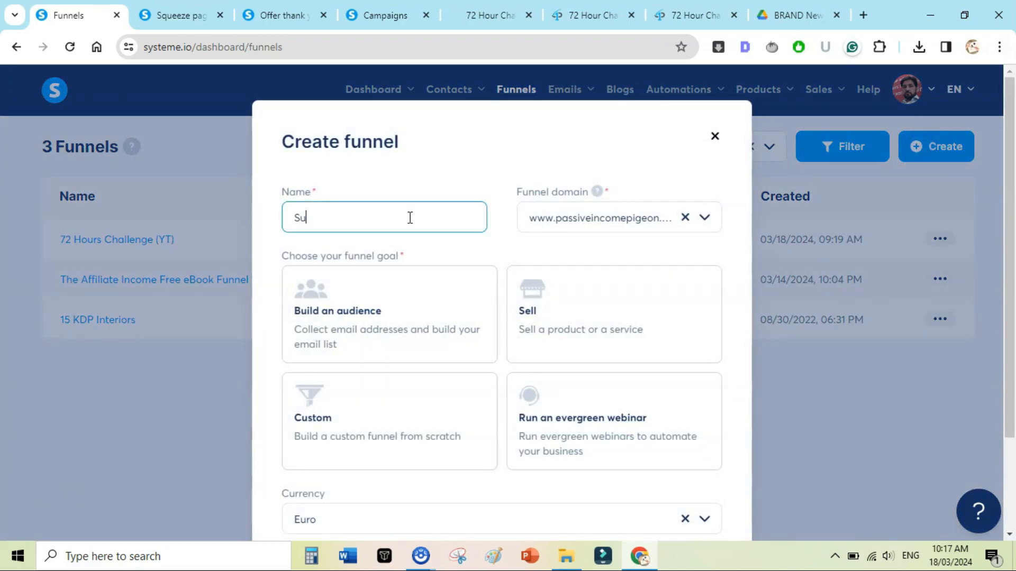
{"action": "left_click", "coordinate": [585, 217]}
{"action": "left_click", "coordinate": [595, 222]}
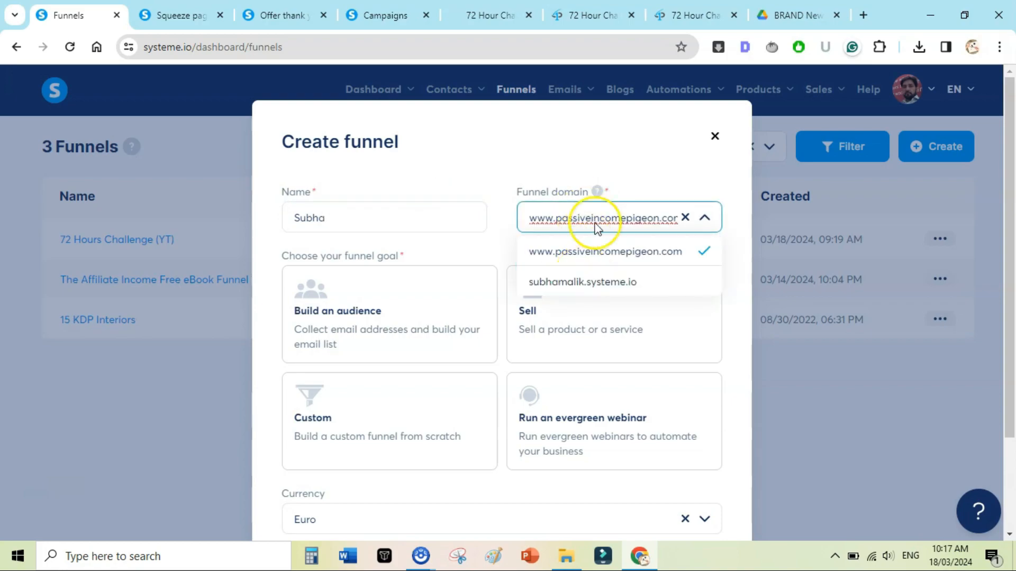
{"action": "left_click", "coordinate": [566, 282]}
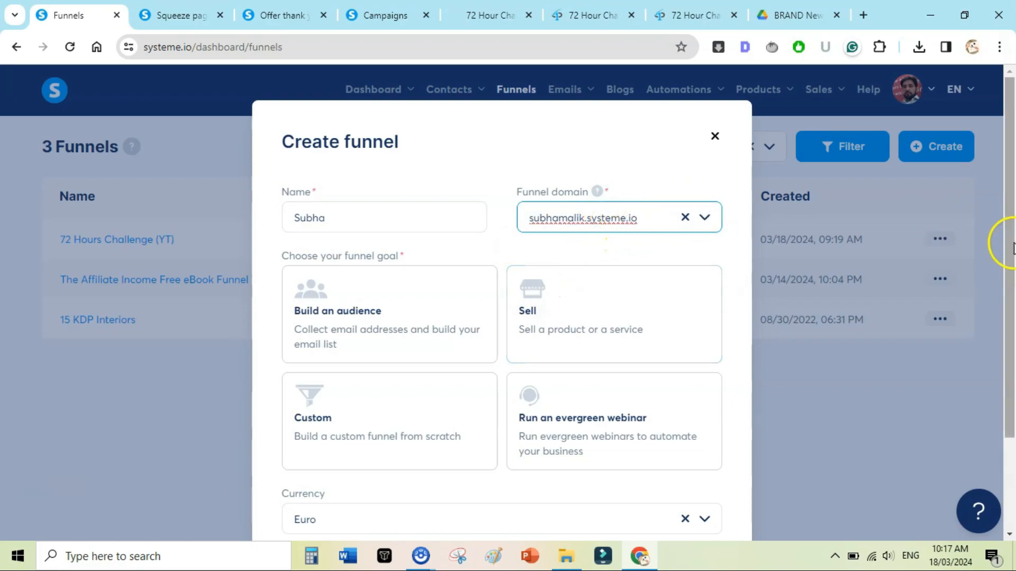
Set the new funnel's goal to Build an audience and its currency to U.S. Dollar, and save it.
{"action": "scroll", "coordinate": [1013, 246], "scroll_direction": "down", "scroll_amount": 2}
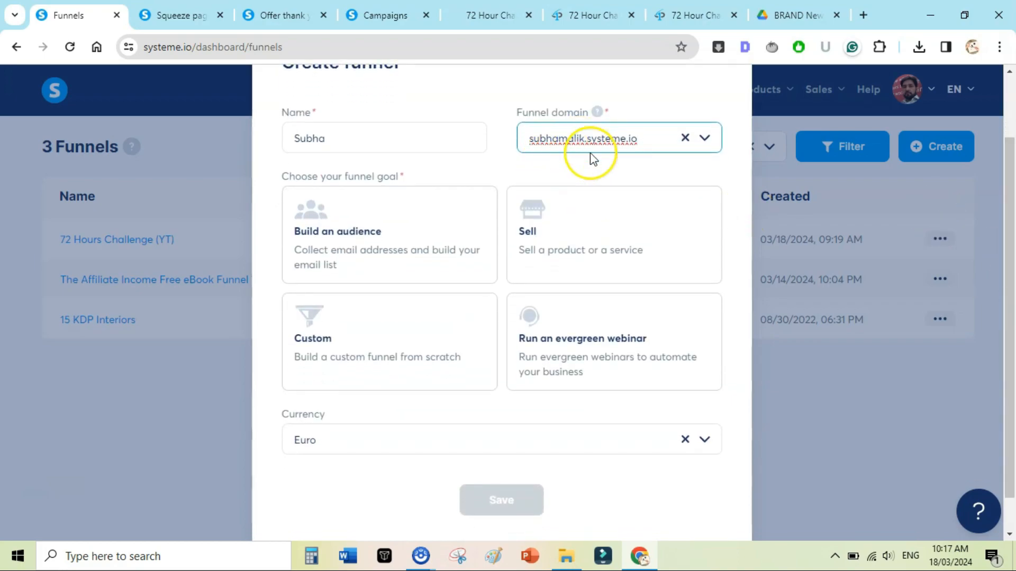
{"action": "left_click", "coordinate": [340, 242]}
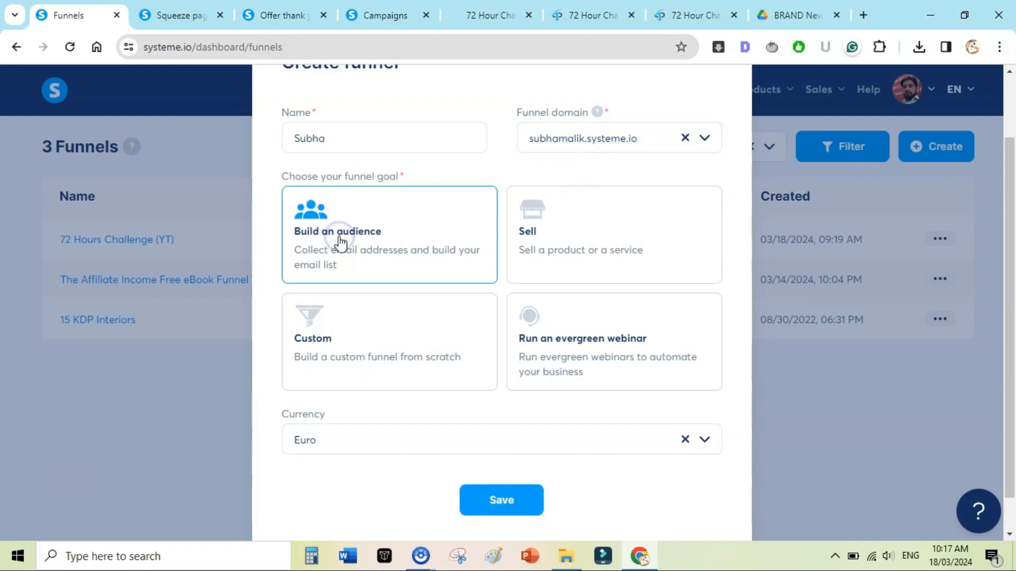
{"action": "left_click", "coordinate": [408, 437]}
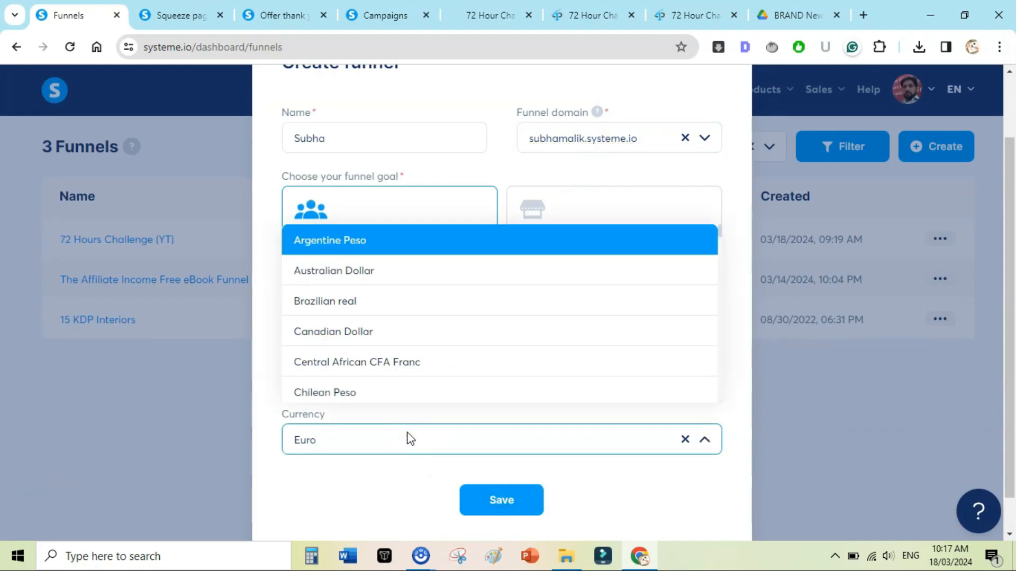
{"action": "key", "text": "BackSpace"}
{"action": "key", "text": "BackSpace"}
{"action": "key", "text": "BackSpace"}
{"action": "key", "text": "BackSpace"}
{"action": "type", "text": "u.s"}
{"action": "left_click", "coordinate": [338, 479]}
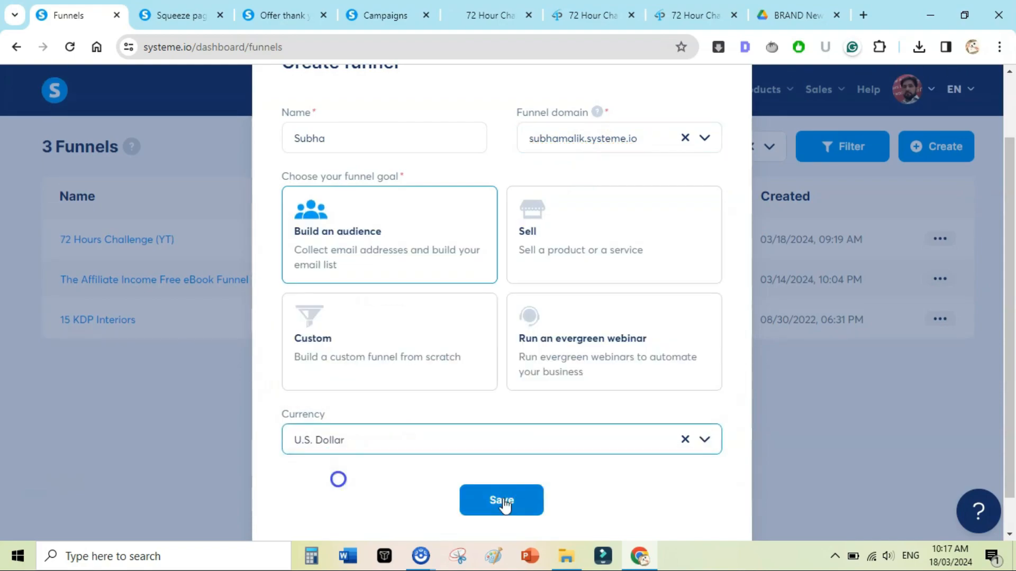
{"action": "left_click", "coordinate": [503, 500]}
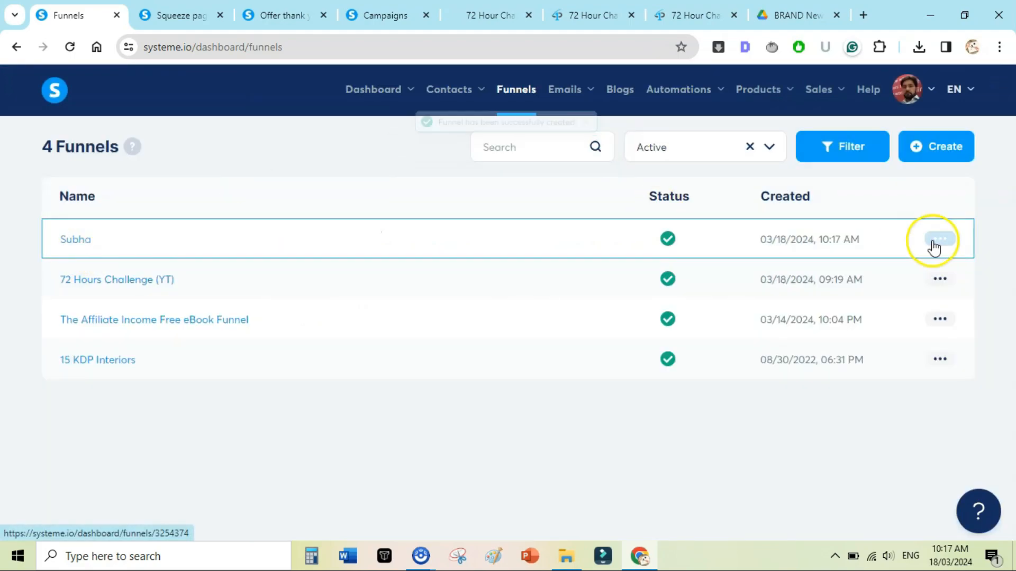
Rename the new funnel as "72 Hour Challenge (Demo)", copying the challenge title from the affiliate dashboard, and save.
{"action": "left_click", "coordinate": [933, 246]}
{"action": "left_click", "coordinate": [875, 356]}
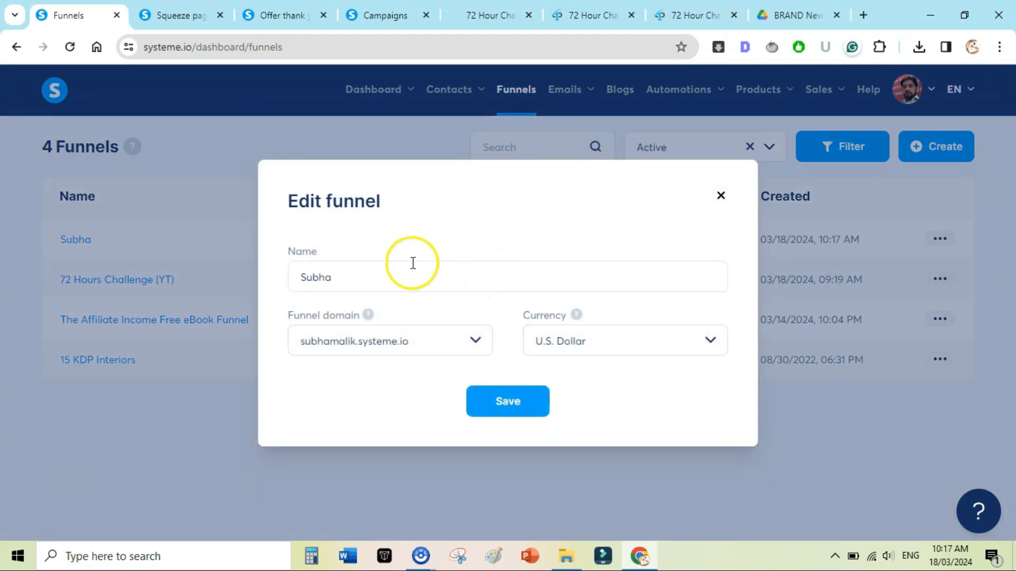
{"action": "double_click", "coordinate": [359, 273]}
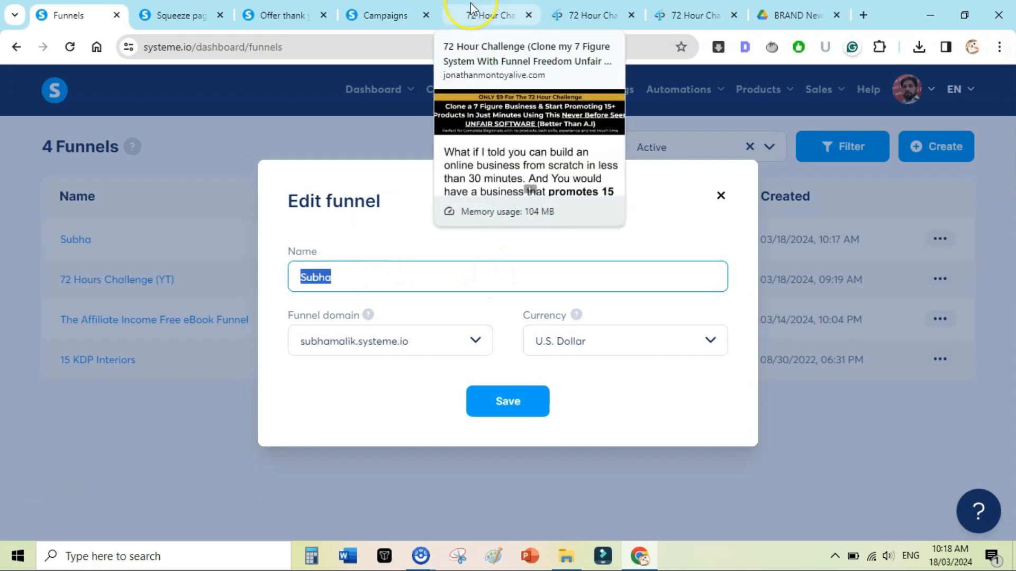
{"action": "left_click", "coordinate": [490, 14]}
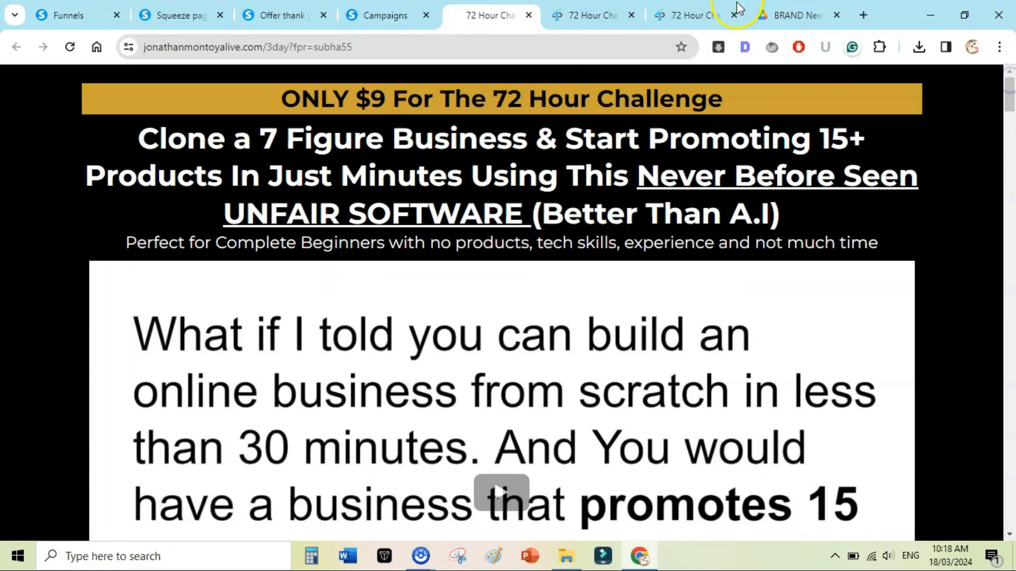
{"action": "left_click", "coordinate": [593, 14]}
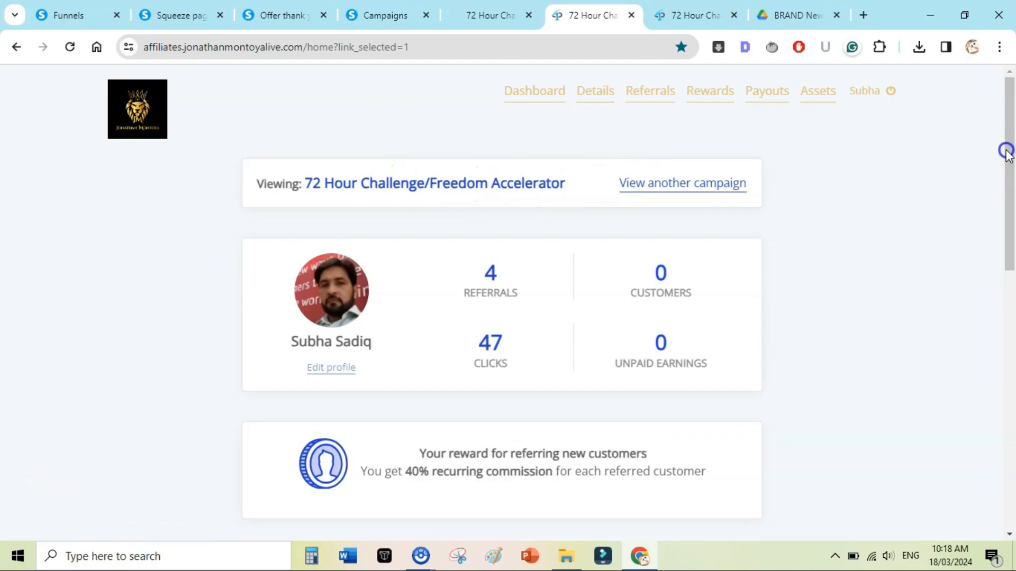
{"action": "left_click_drag", "start_coordinate": [1005, 152], "coordinate": [1008, 121]}
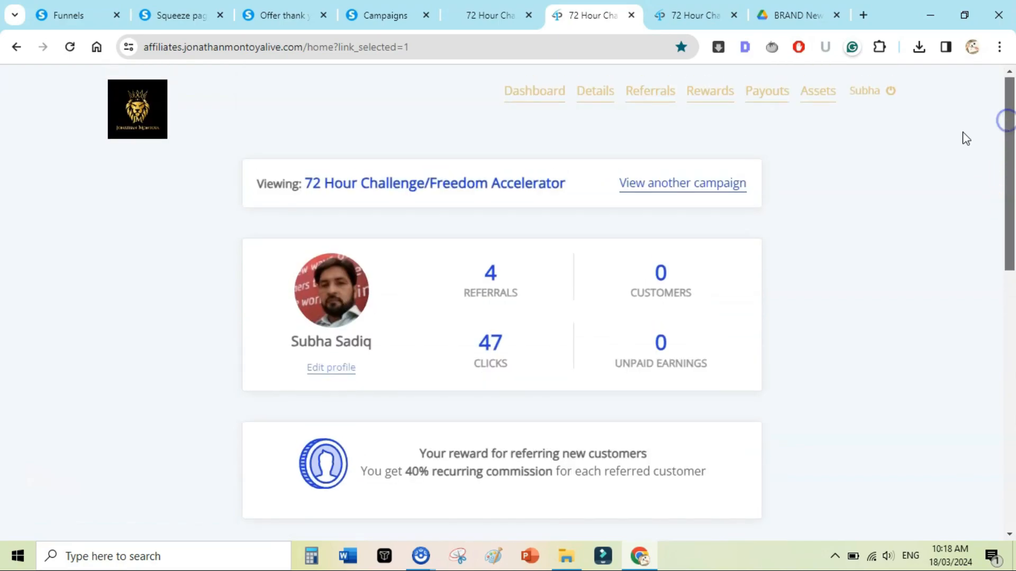
{"action": "left_click_drag", "start_coordinate": [306, 184], "coordinate": [424, 183]}
{"action": "right_click", "coordinate": [356, 185]}
{"action": "left_click", "coordinate": [370, 197]}
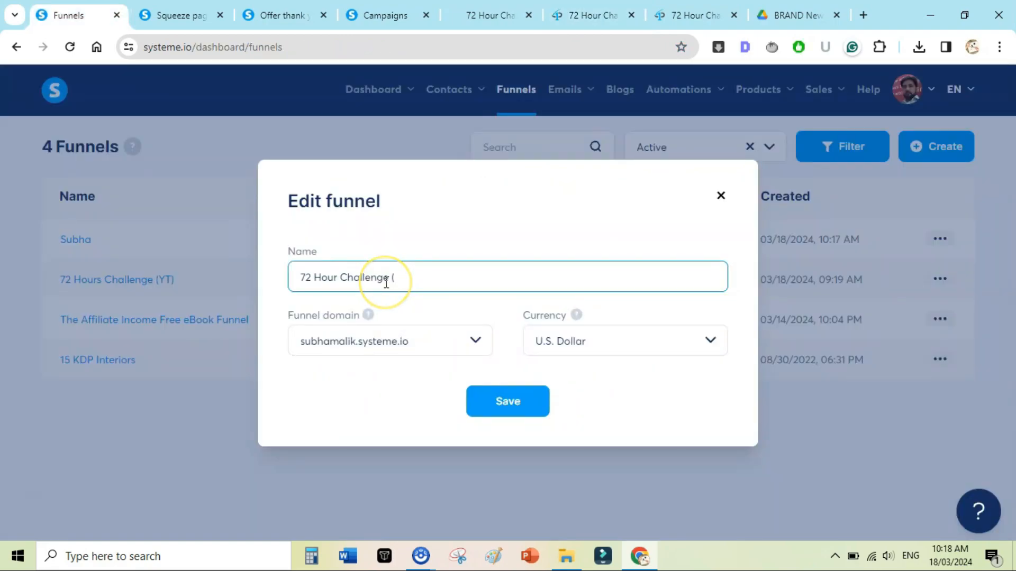
{"action": "type", "text": "emo)"}
{"action": "left_click", "coordinate": [507, 403]}
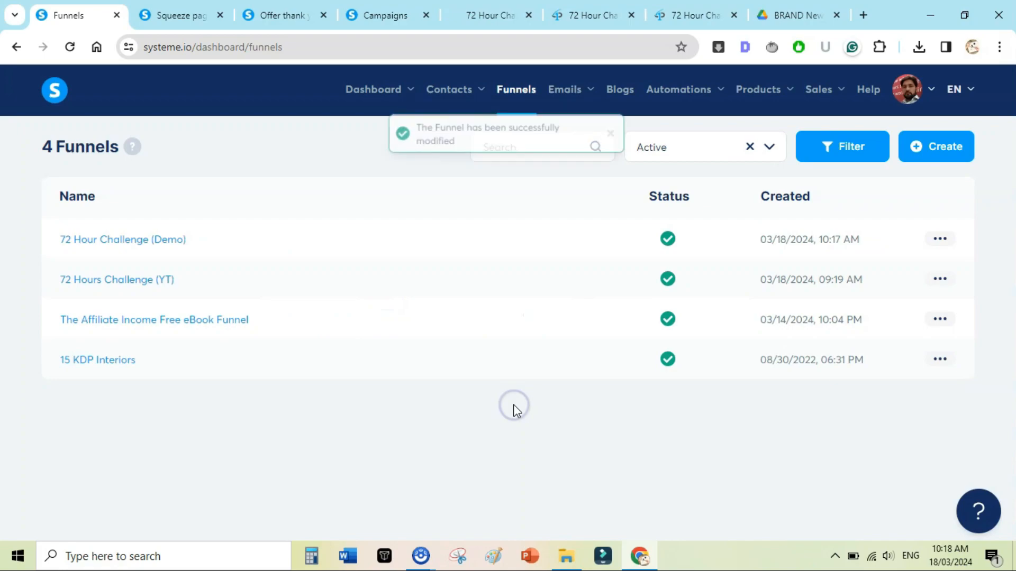
Open the 72 Hour Challenge (Demo) funnel and show its squeeze page templates in full screen.
{"action": "left_click", "coordinate": [136, 242]}
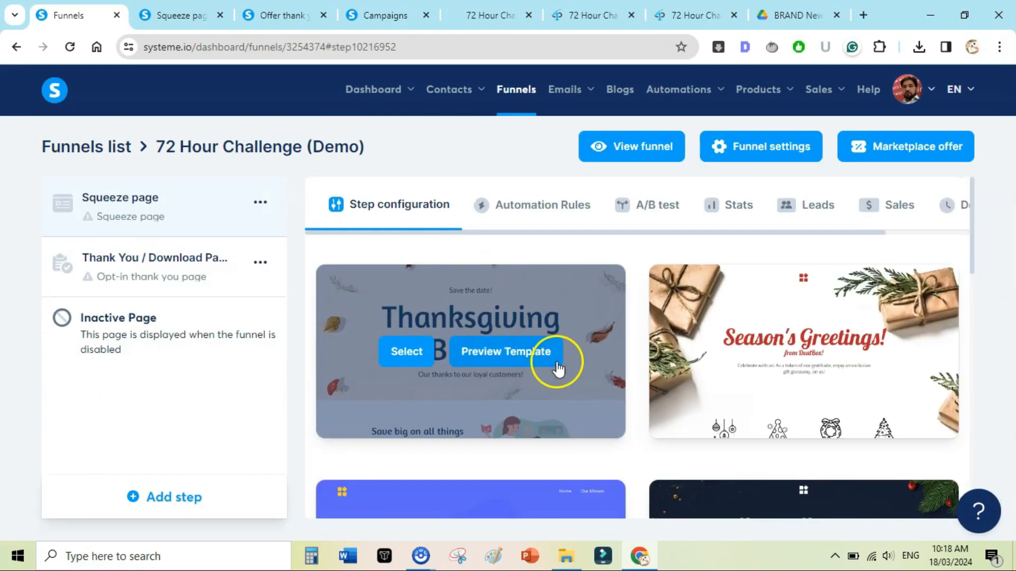
{"action": "key", "text": "F11"}
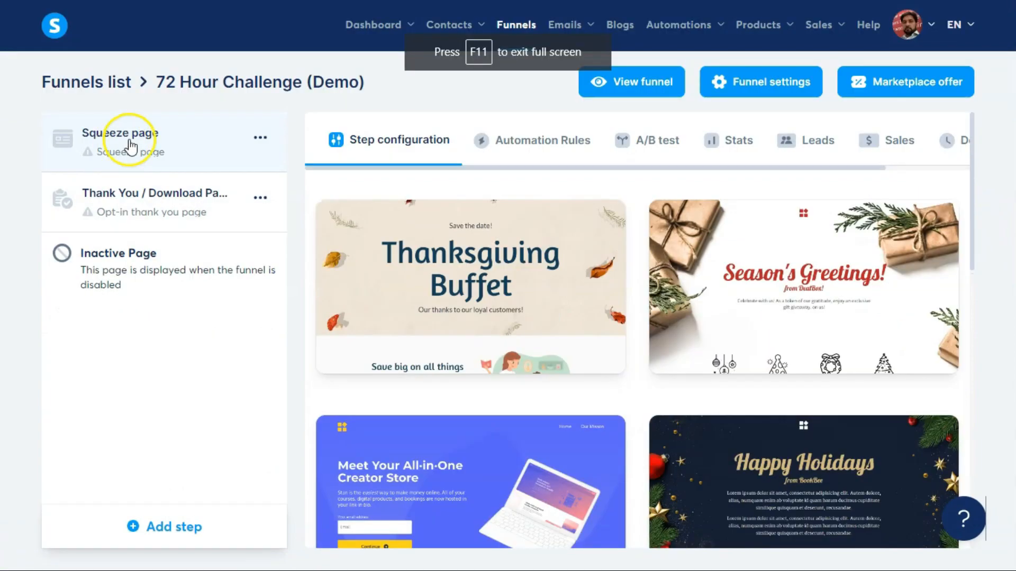
{"action": "left_click", "coordinate": [142, 211]}
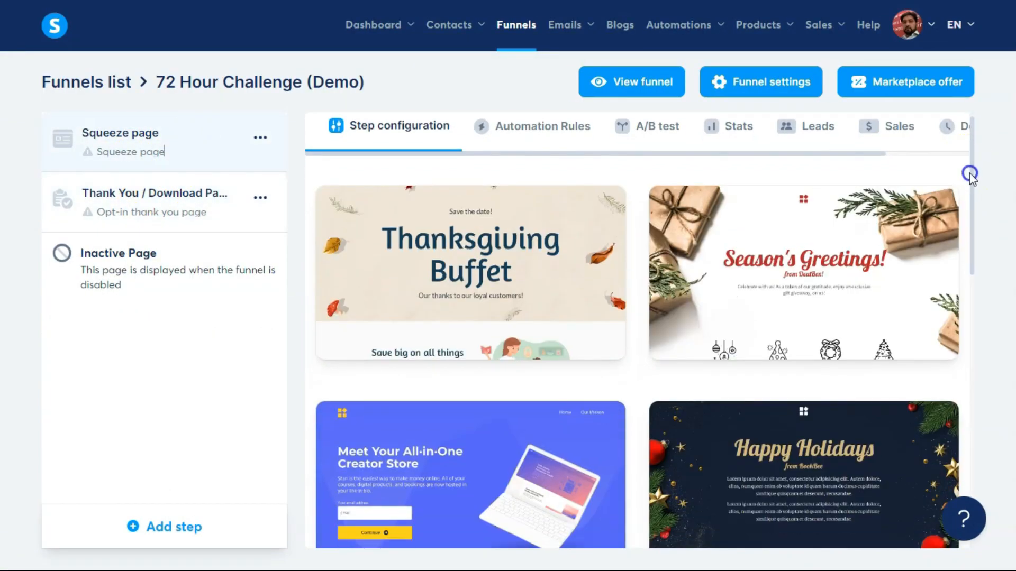
Browse the squeeze page templates and select the "Stay in the Loop! Leave us your email to stay updated." design.
{"action": "left_click_drag", "start_coordinate": [969, 172], "coordinate": [970, 489]}
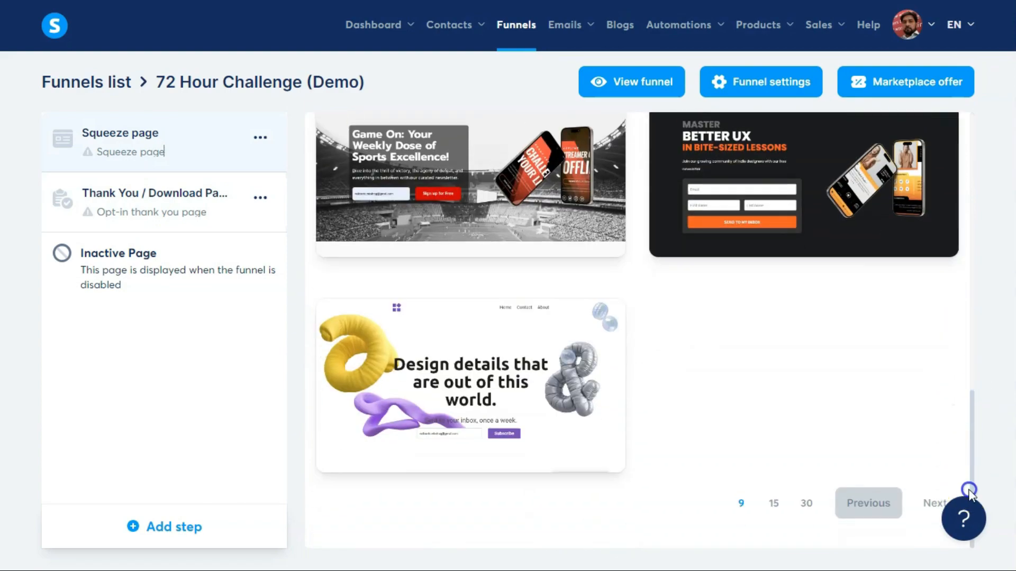
{"action": "scroll", "coordinate": [741, 312], "scroll_direction": "up", "scroll_amount": 15}
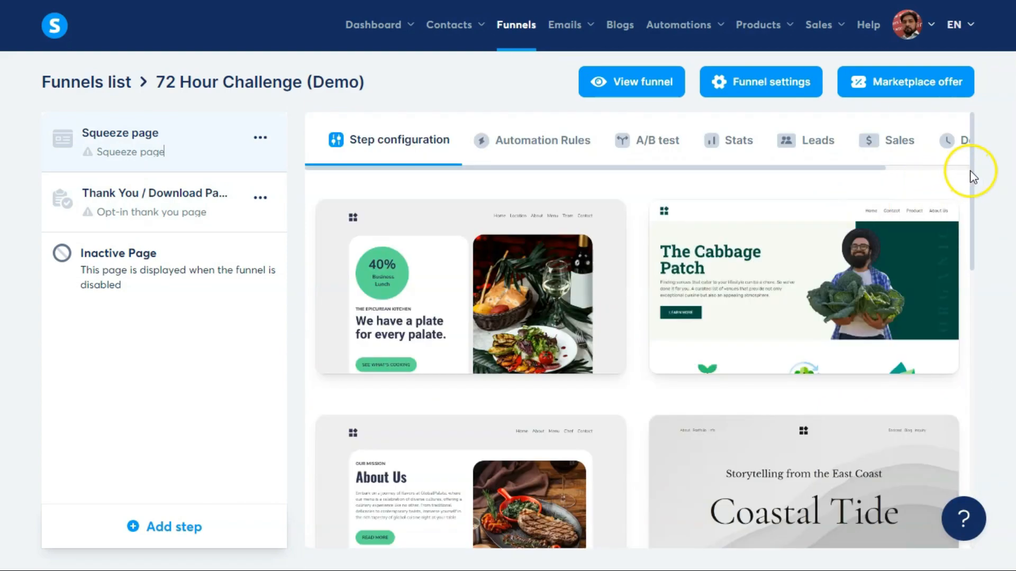
{"action": "left_click_drag", "start_coordinate": [973, 169], "coordinate": [961, 466]}
{"action": "left_click", "coordinate": [931, 503]}
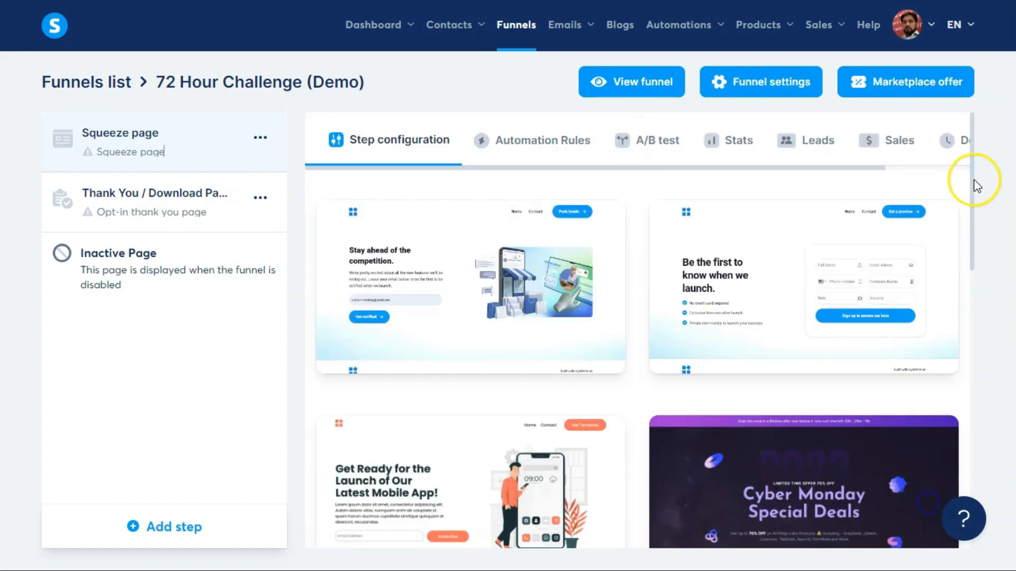
{"action": "left_click_drag", "start_coordinate": [972, 180], "coordinate": [971, 205]}
{"action": "left_click_drag", "start_coordinate": [970, 204], "coordinate": [969, 277]}
{"action": "left_click", "coordinate": [927, 500]}
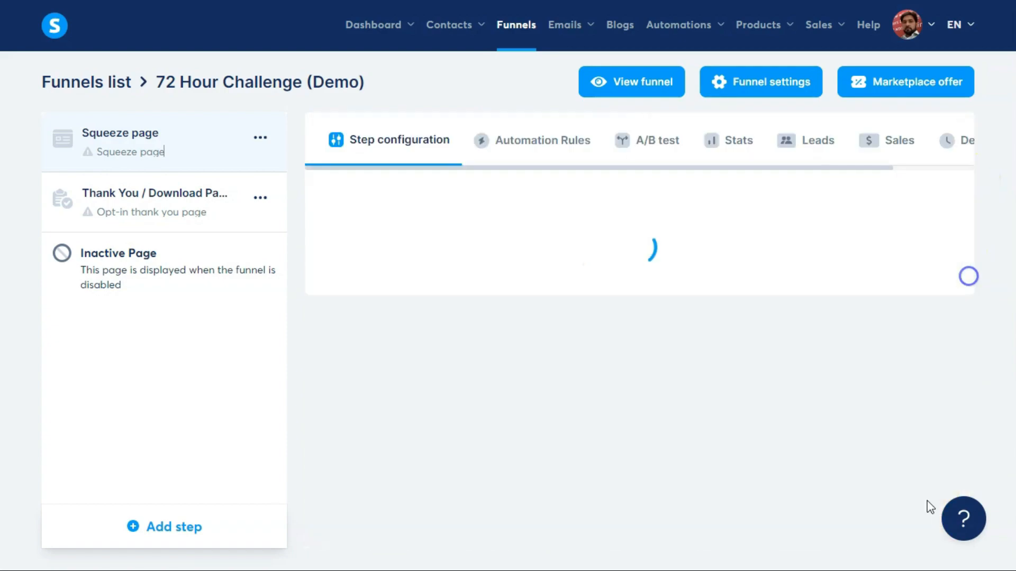
{"action": "scroll", "coordinate": [947, 367], "scroll_direction": "down", "scroll_amount": 8}
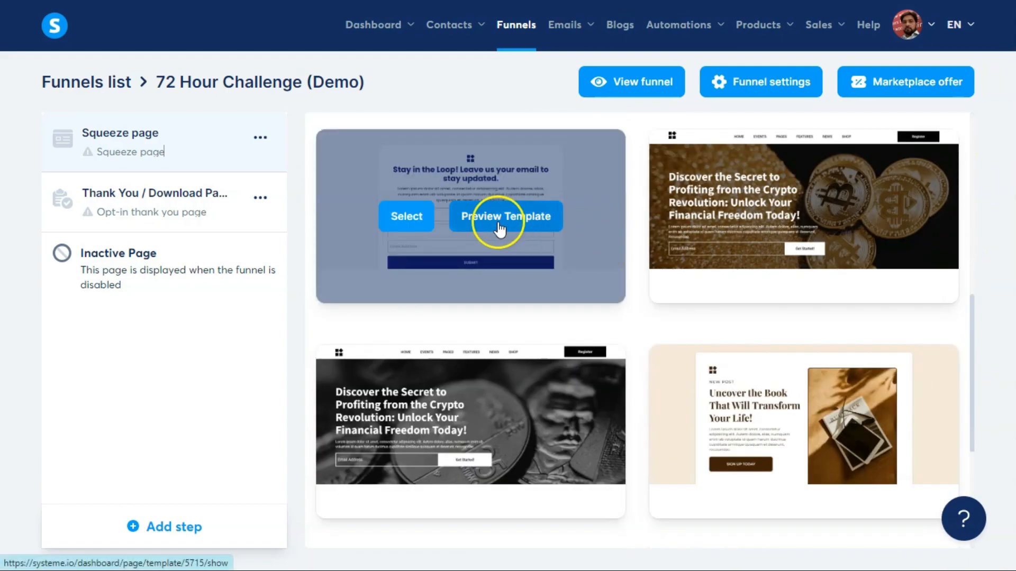
{"action": "left_click", "coordinate": [405, 226]}
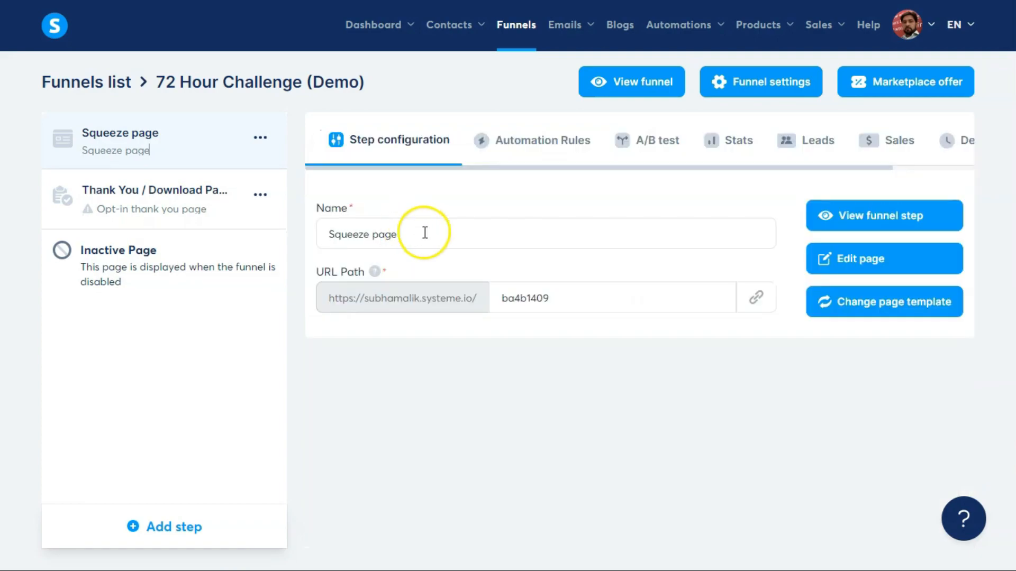
Rename the squeeze page step as "72 Hours Landing Page".
{"action": "triple_click", "coordinate": [425, 233]}
{"action": "type", "text": "72 Hour Challeng"}
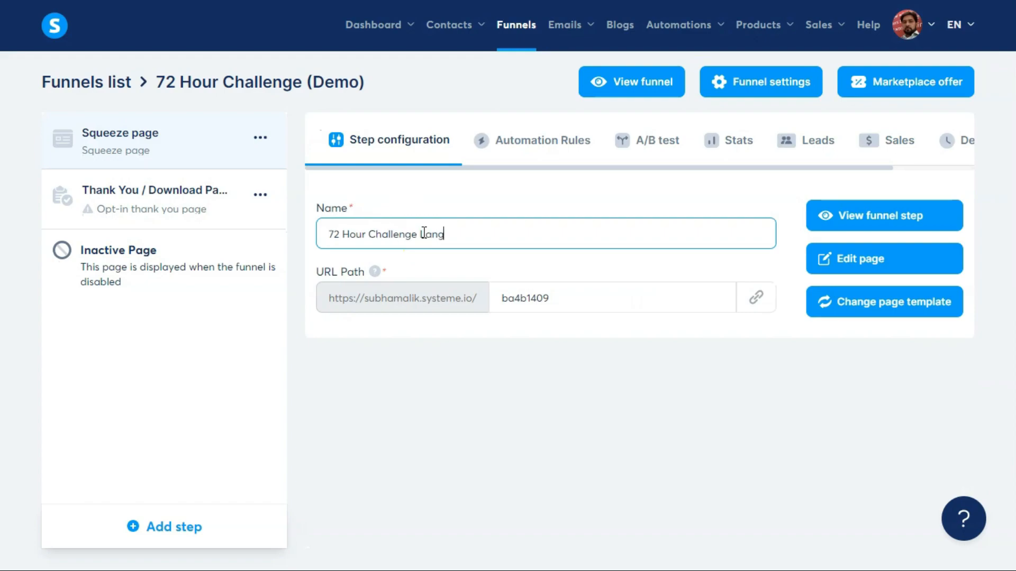
{"action": "type", "text": "e Landing Page"}
{"action": "left_click", "coordinate": [418, 234]}
{"action": "key", "text": "BackSpace"}
{"action": "key", "text": "BackSpace"}
{"action": "key", "text": "BackSpace"}
{"action": "key", "text": "BackSpace"}
{"action": "key", "text": "BackSpace"}
{"action": "key", "text": "BackSpace"}
{"action": "key", "text": "BackSpace"}
{"action": "key", "text": "BackSpace"}
{"action": "key", "text": "BackSpace"}
{"action": "key", "text": "BackSpace"}
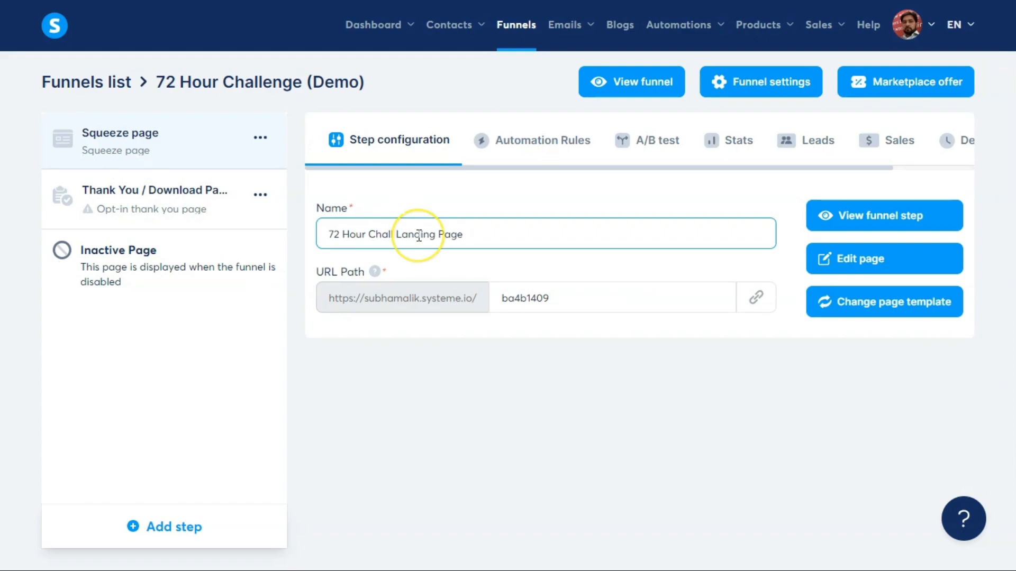
{"action": "type", "text": "s"}
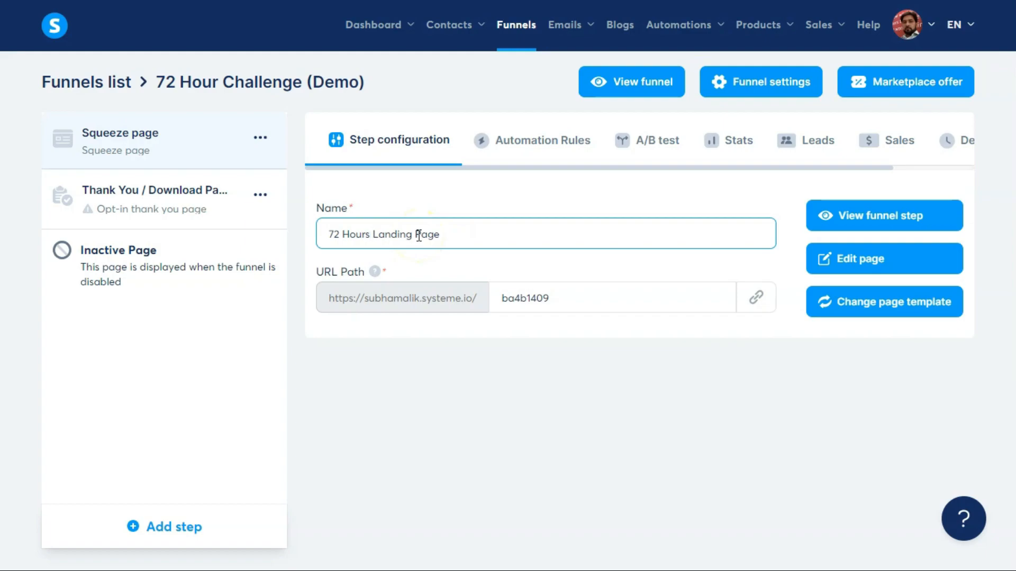
{"action": "left_click", "coordinate": [611, 410]}
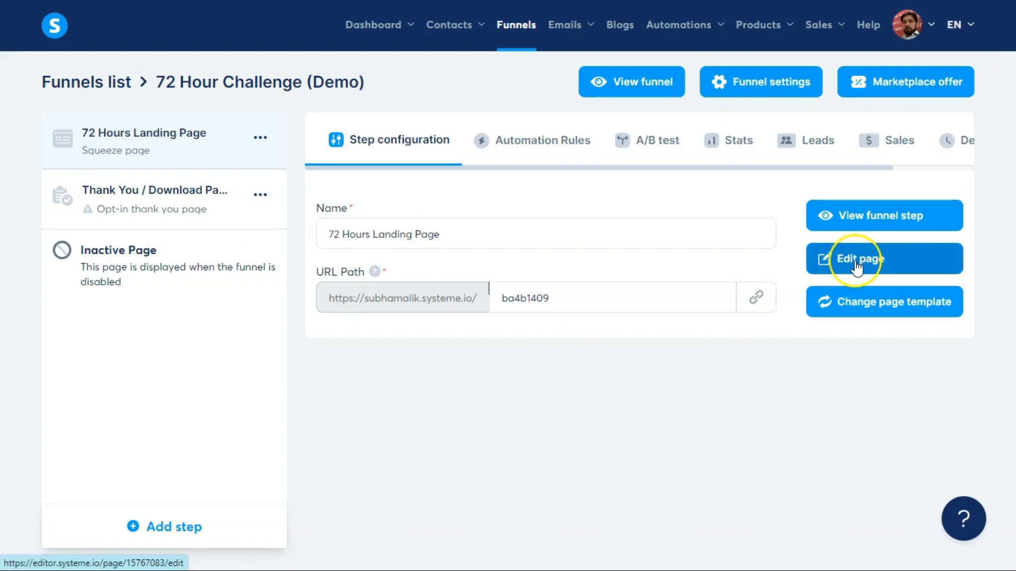
Leave full screen, preview the landing page in its own tab, and close the preview.
{"action": "key", "text": "F11"}
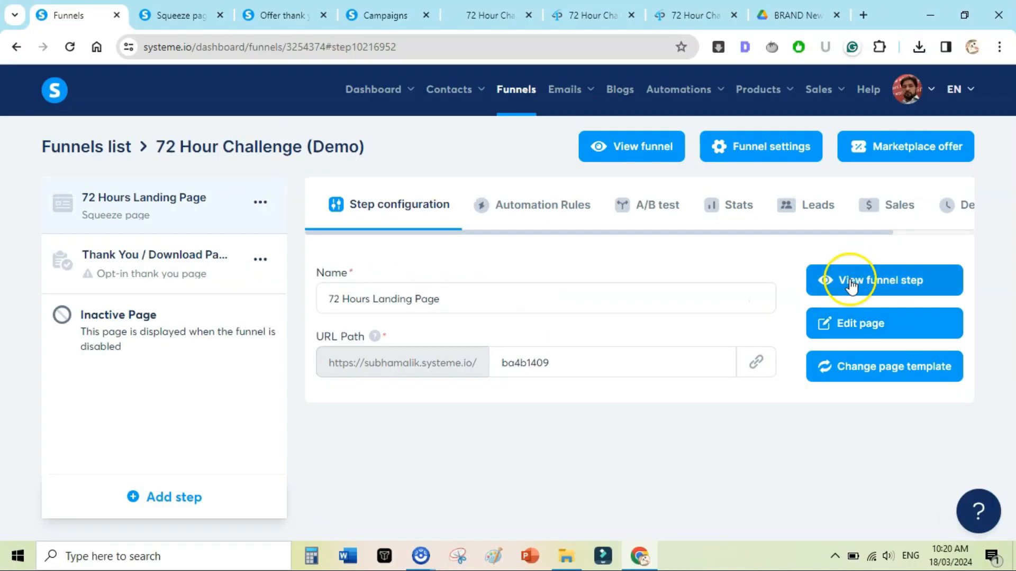
{"action": "left_click", "coordinate": [850, 281]}
{"action": "left_click_drag", "start_coordinate": [1010, 201], "coordinate": [985, 140]}
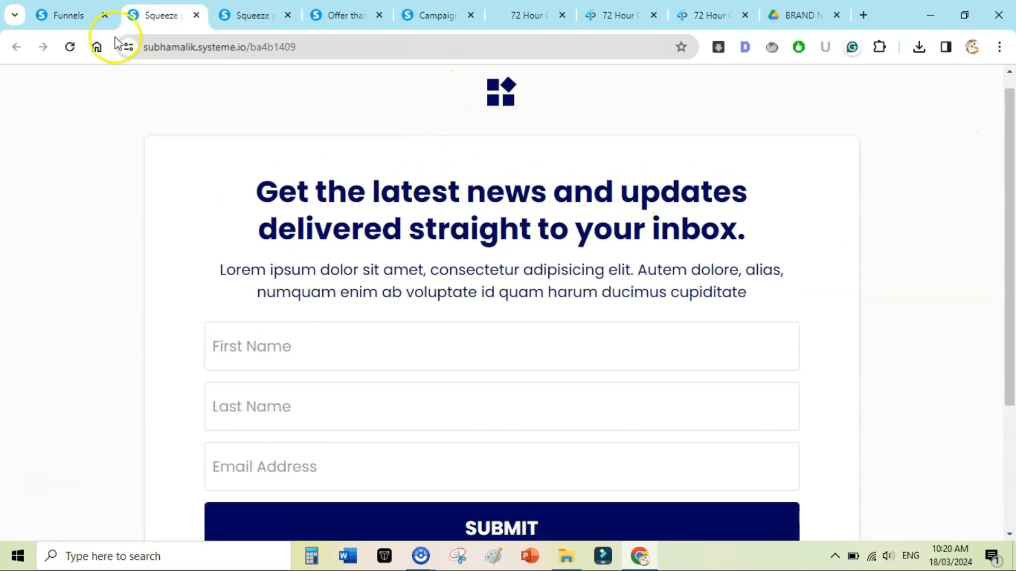
{"action": "left_click", "coordinate": [196, 15]}
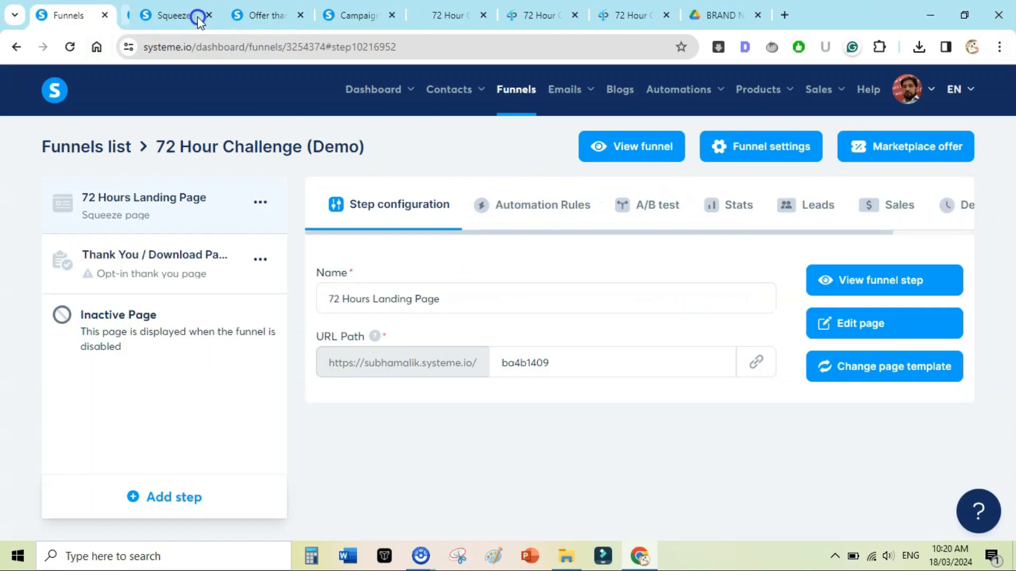
Open the 72 Hours Landing Page in the page editor and place the 72 Hour Challenge sales page tab beside it.
{"action": "left_click", "coordinate": [859, 331]}
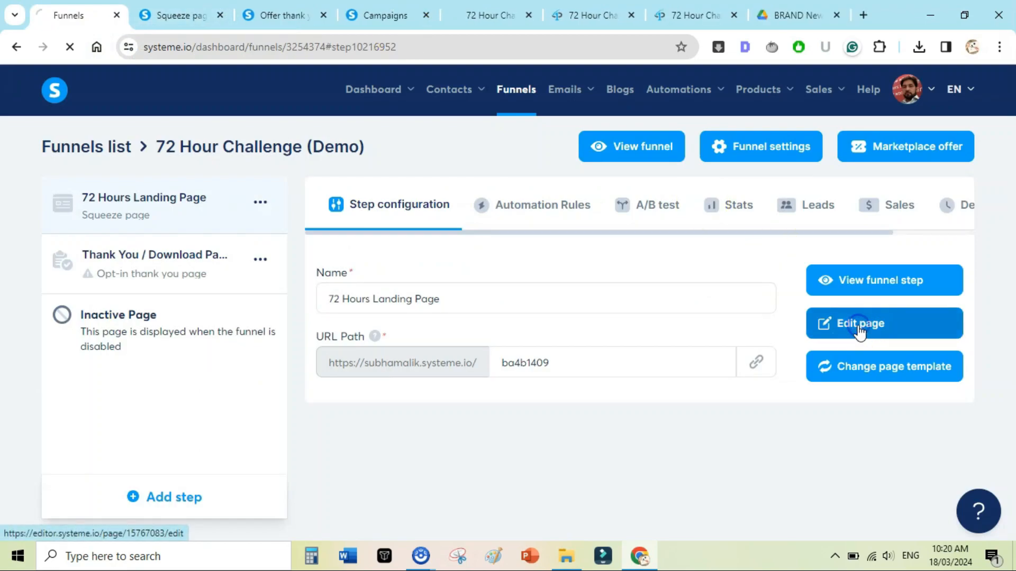
{"action": "left_click", "coordinate": [483, 12]}
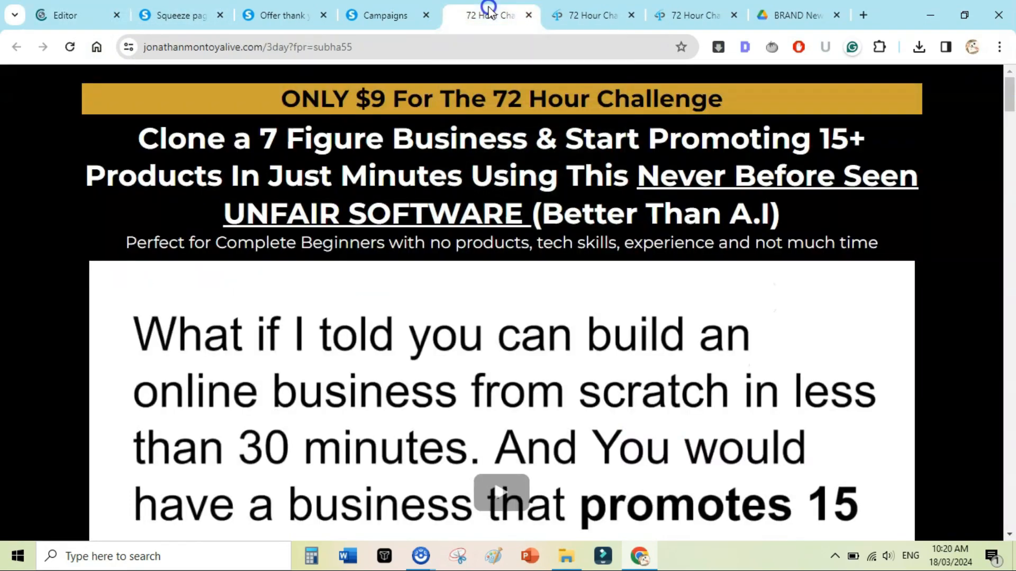
{"action": "left_click_drag", "start_coordinate": [489, 10], "coordinate": [183, 8]}
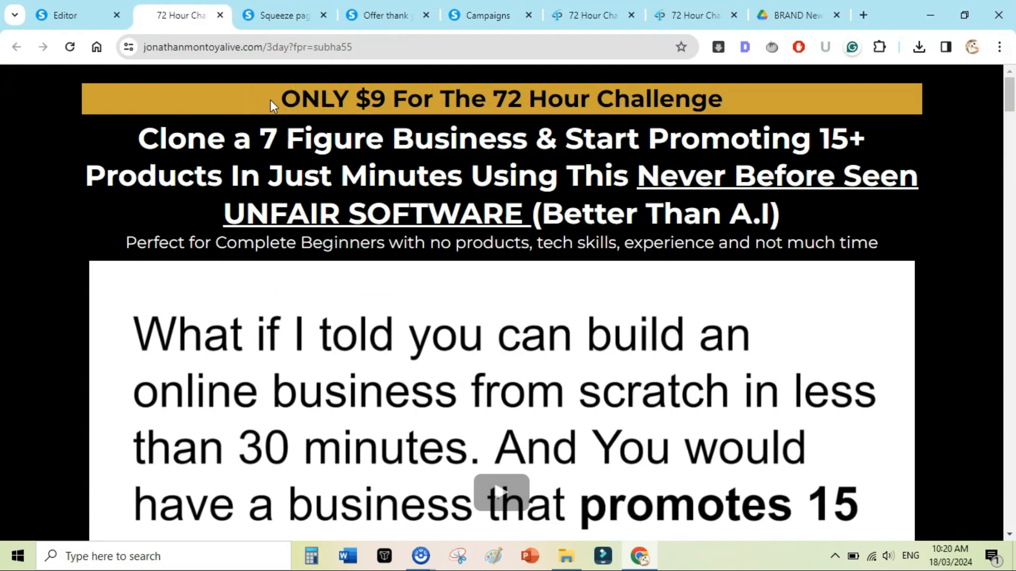
Return to the page editor and delete the logo image above the headline.
{"action": "left_click", "coordinate": [96, 12]}
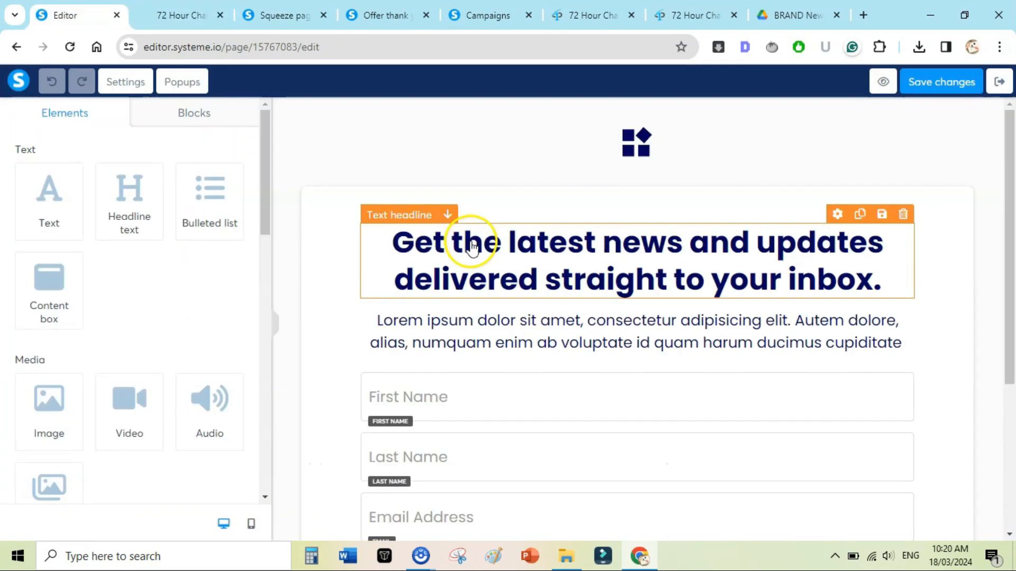
{"action": "left_click", "coordinate": [642, 153]}
{"action": "left_click", "coordinate": [963, 136]}
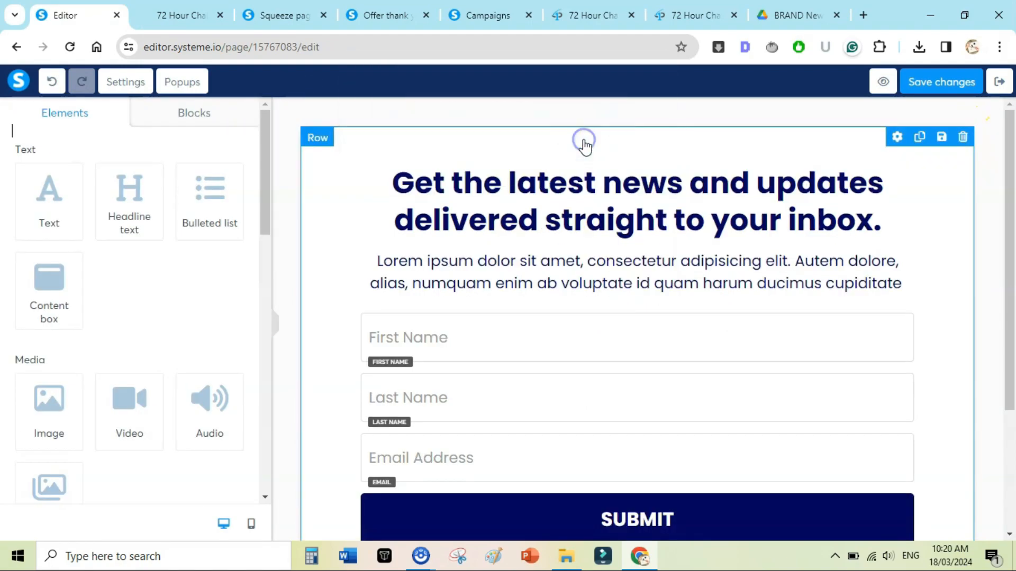
Replace the headline with "Clone a 7 Figure Business & Start Promoting 15+ Products In Just Minutes", copied from the 72 Hour Challenge sales page.
{"action": "left_click", "coordinate": [539, 196]}
{"action": "left_click", "coordinate": [180, 15]}
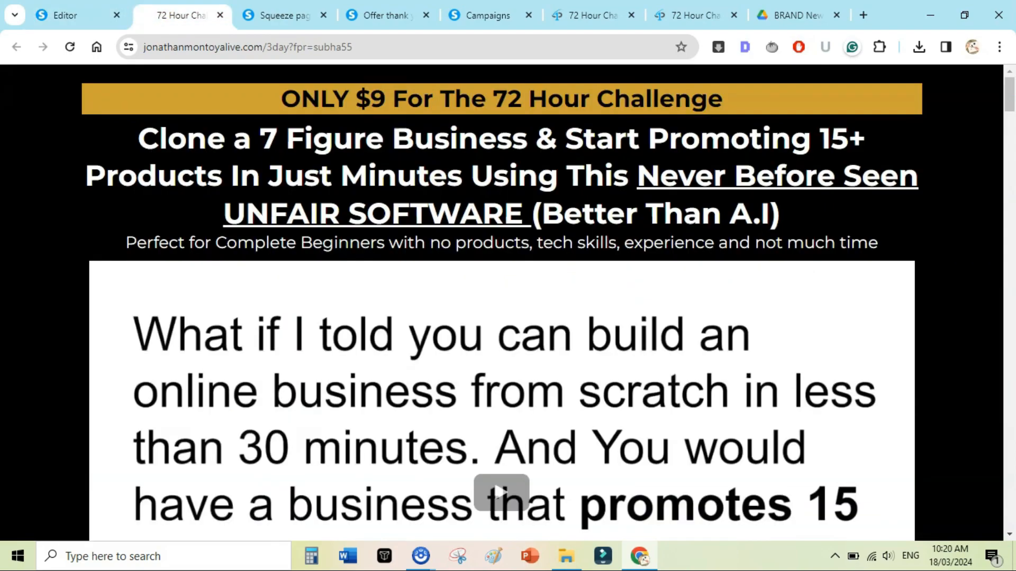
{"action": "mouse_move", "coordinate": [132, 139]}
{"action": "left_mouse_down"}
{"action": "mouse_move", "coordinate": [487, 168]}
{"action": "mouse_move", "coordinate": [464, 173]}
{"action": "left_mouse_up"}
{"action": "right_click", "coordinate": [408, 175]}
{"action": "left_click", "coordinate": [469, 194]}
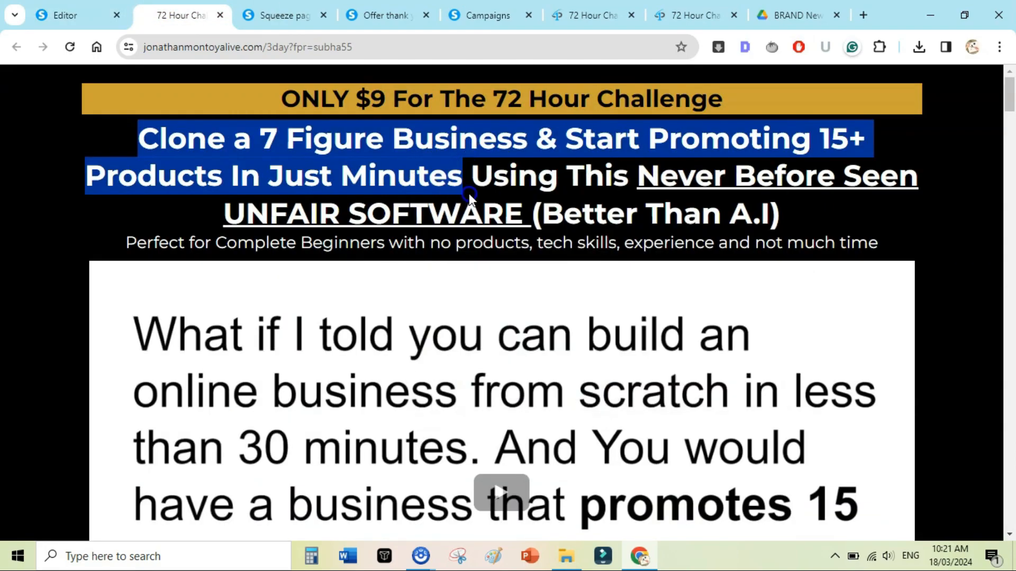
{"action": "left_click", "coordinate": [80, 15]}
{"action": "triple_click", "coordinate": [494, 191]}
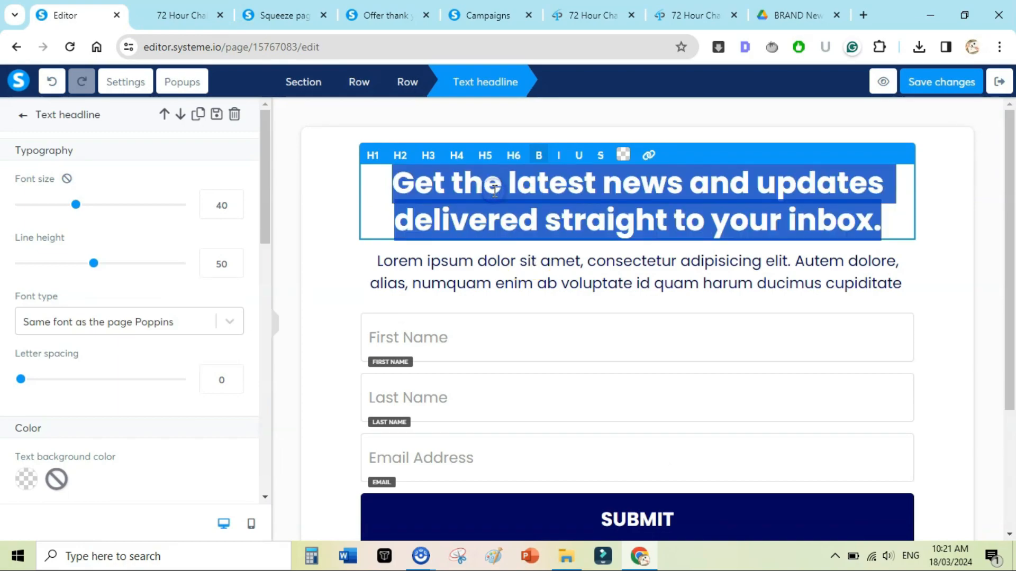
{"action": "key", "text": "ctrl+v"}
Set the headline's font size to 36 and its font to the Google font Montserrat in Semi-bold 600.
{"action": "left_click_drag", "start_coordinate": [75, 205], "coordinate": [70, 213]}
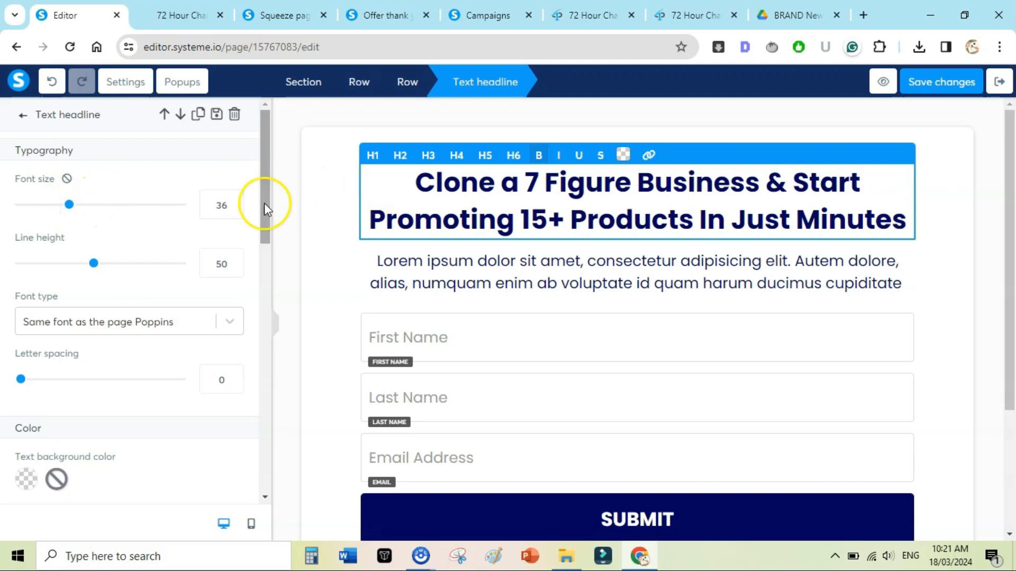
{"action": "left_click_drag", "start_coordinate": [264, 207], "coordinate": [252, 248]}
{"action": "left_click", "coordinate": [135, 196]}
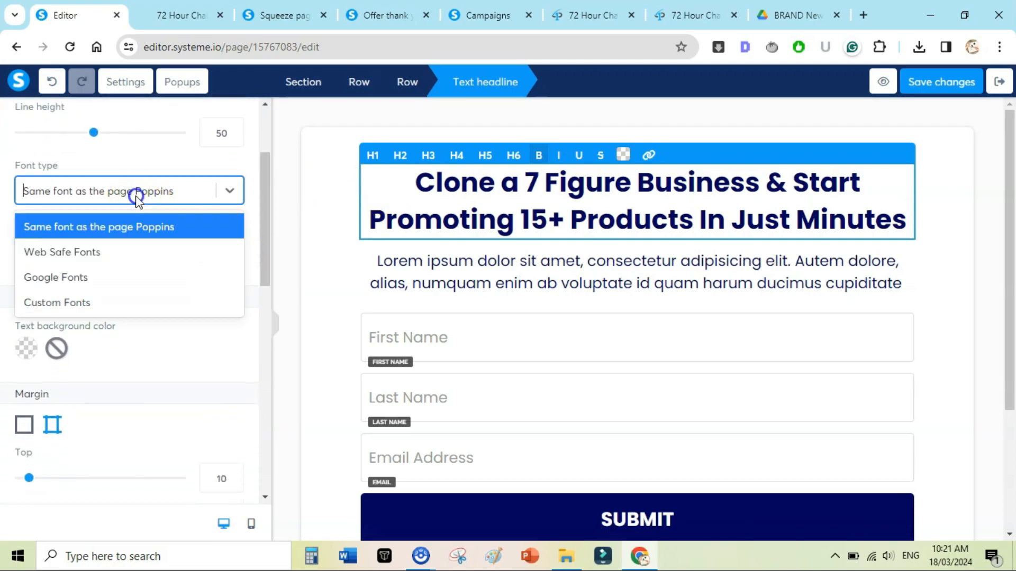
{"action": "left_click", "coordinate": [85, 277]}
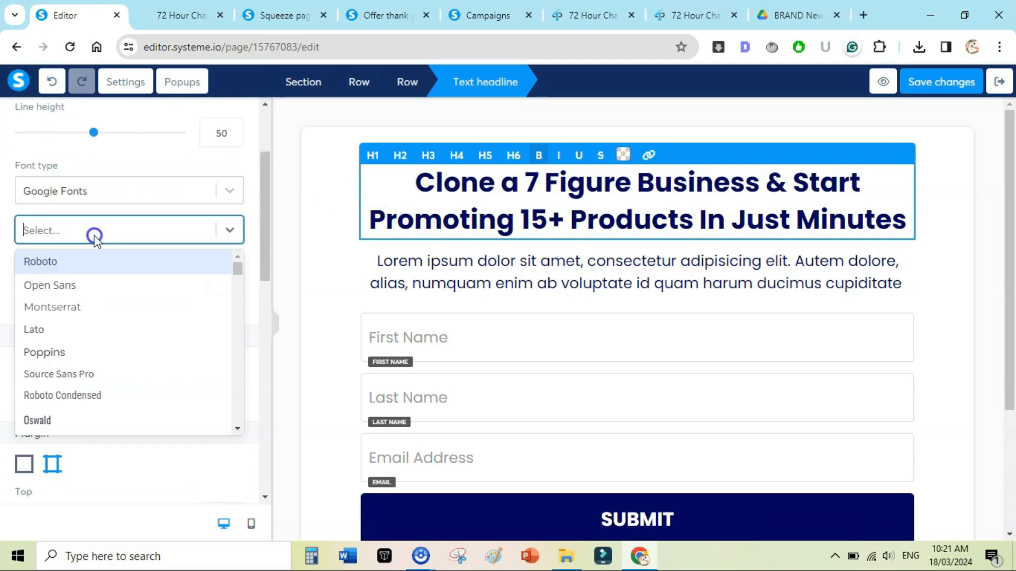
{"action": "left_click", "coordinate": [80, 308]}
{"action": "left_click", "coordinate": [230, 416]}
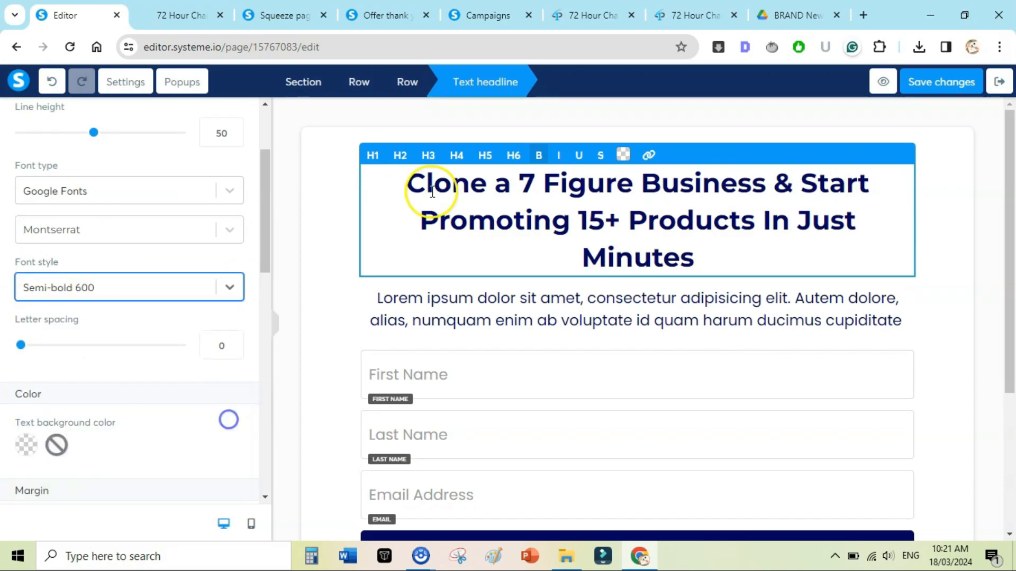
Adjust the headline to font size 35 and line height 48, and format it as H1.
{"action": "left_click", "coordinate": [398, 184]}
{"action": "left_click_drag", "start_coordinate": [93, 132], "coordinate": [75, 140]}
{"action": "left_click_drag", "start_coordinate": [74, 136], "coordinate": [85, 137]}
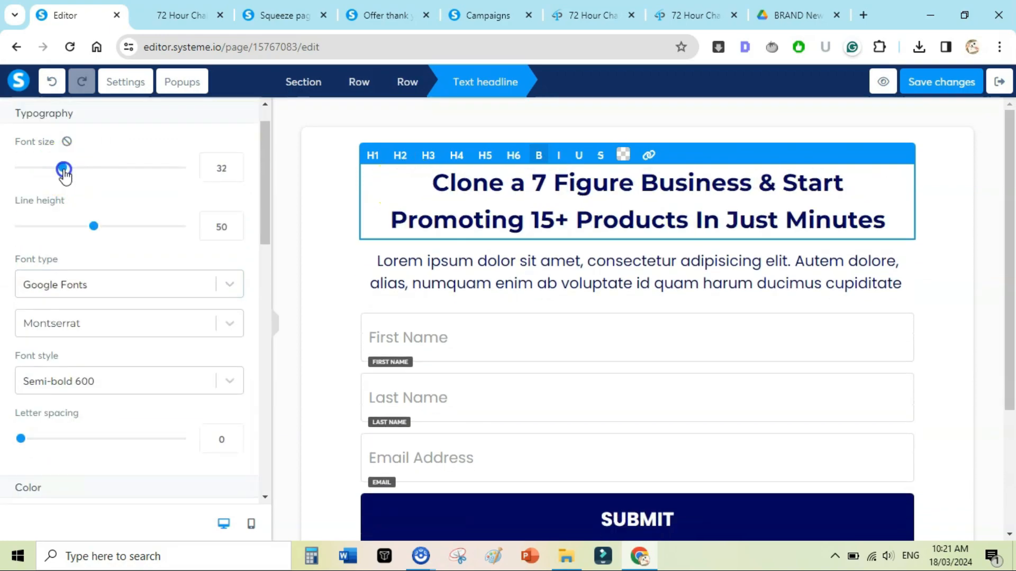
{"action": "left_click_drag", "start_coordinate": [62, 170], "coordinate": [68, 167]}
{"action": "left_click", "coordinate": [372, 155]}
Color the whole headline dark orange, CA8615.
{"action": "left_click", "coordinate": [623, 155]}
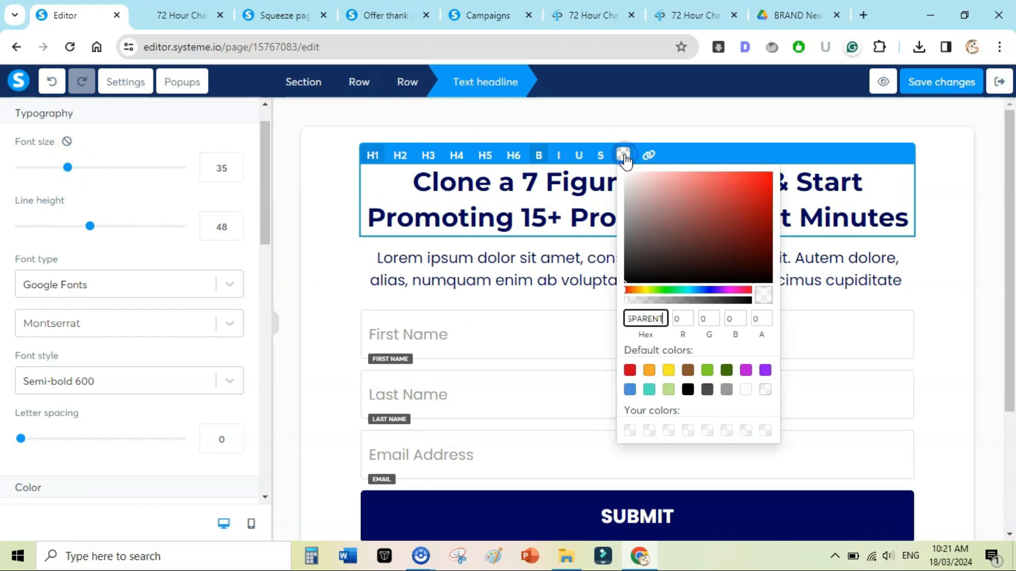
{"action": "double_click", "coordinate": [504, 203]}
{"action": "triple_click", "coordinate": [504, 202]}
{"action": "left_click", "coordinate": [622, 155]}
{"action": "left_click", "coordinate": [649, 370]}
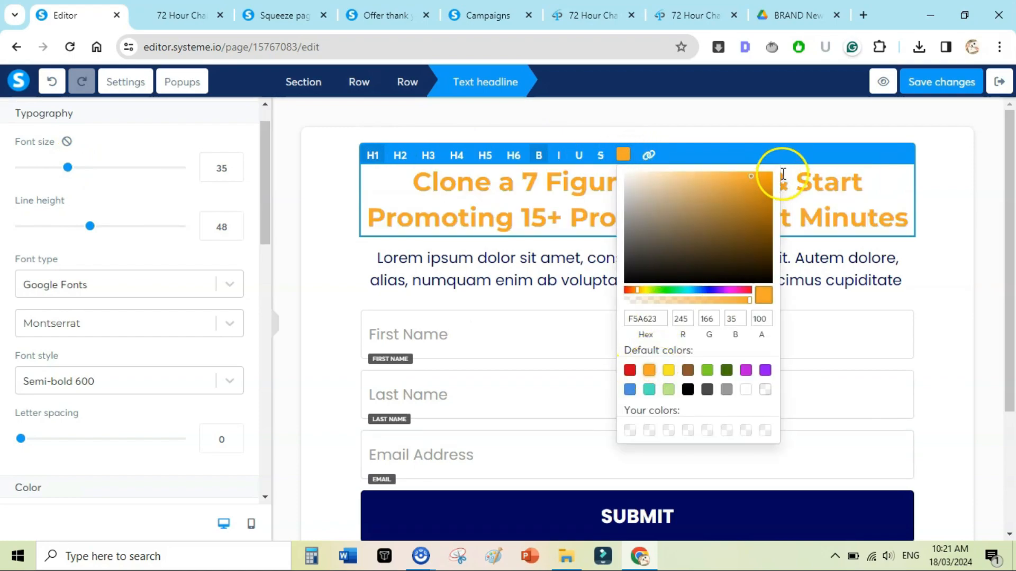
{"action": "left_click", "coordinate": [757, 195]}
{"action": "left_click", "coordinate": [962, 238]}
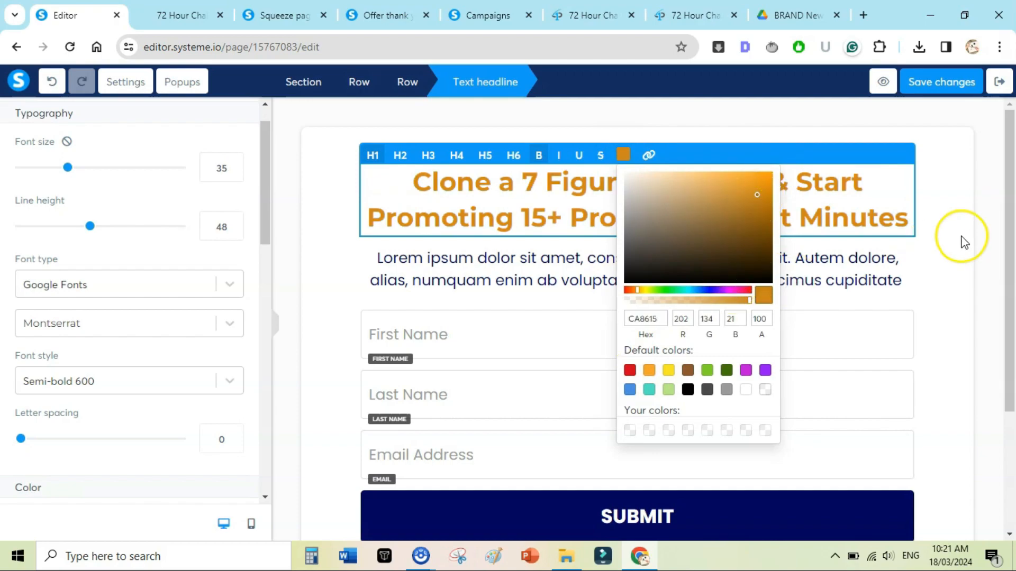
Replace the placeholder paragraph with the sales page's line "Perfect for Complete Beginners with no products, tech skills, experience and not much time".
{"action": "triple_click", "coordinate": [661, 243]}
{"action": "left_click", "coordinate": [180, 15]}
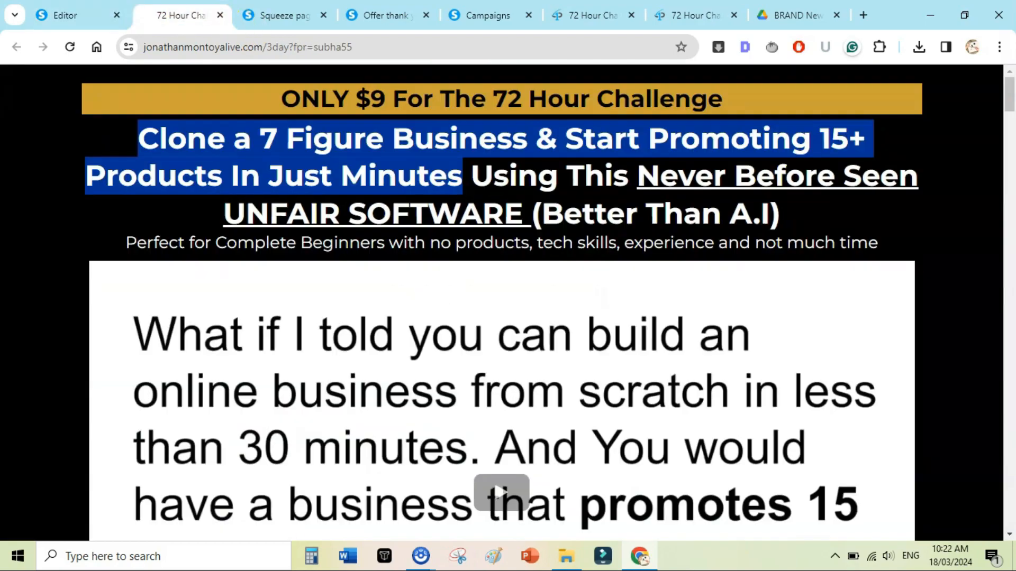
{"action": "left_click_drag", "start_coordinate": [127, 246], "coordinate": [878, 243]}
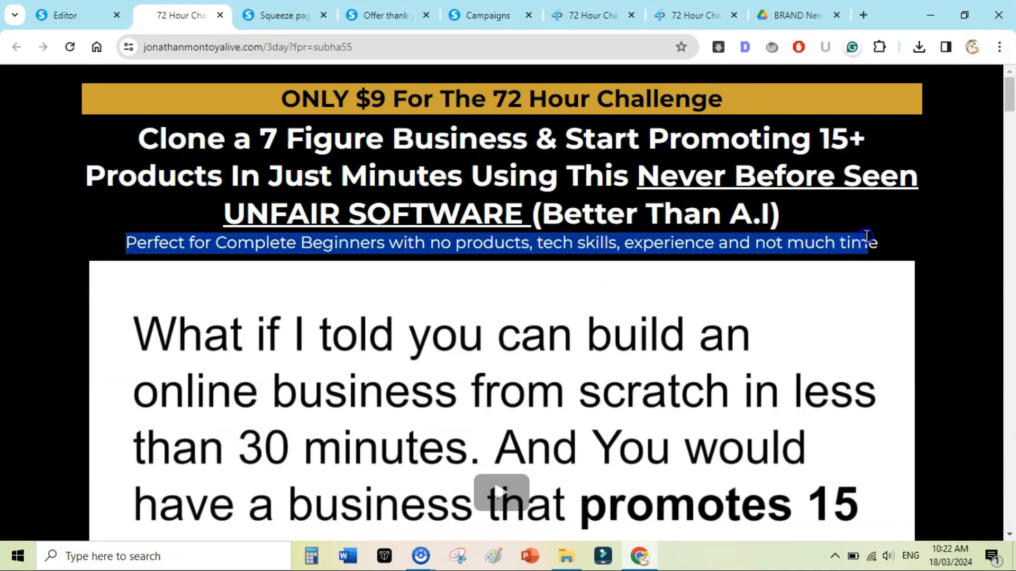
{"action": "right_click", "coordinate": [456, 241]}
{"action": "left_click", "coordinate": [620, 262]}
{"action": "key", "text": "ctrl+shift+Tab"}
{"action": "key", "text": "ctrl+v"}
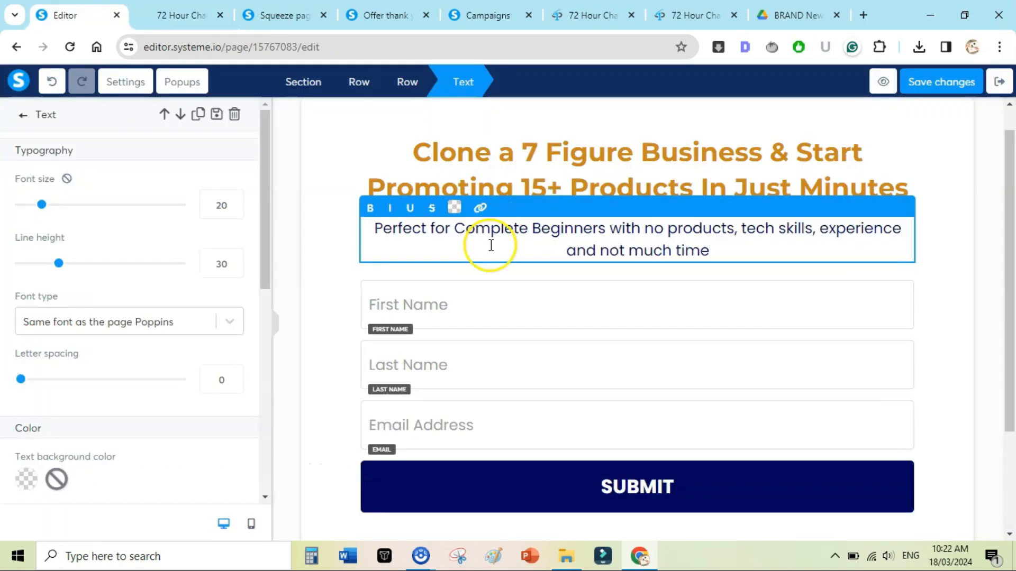
Make the whole subheading under the headline black and bold.
{"action": "left_click_drag", "start_coordinate": [374, 228], "coordinate": [678, 249]}
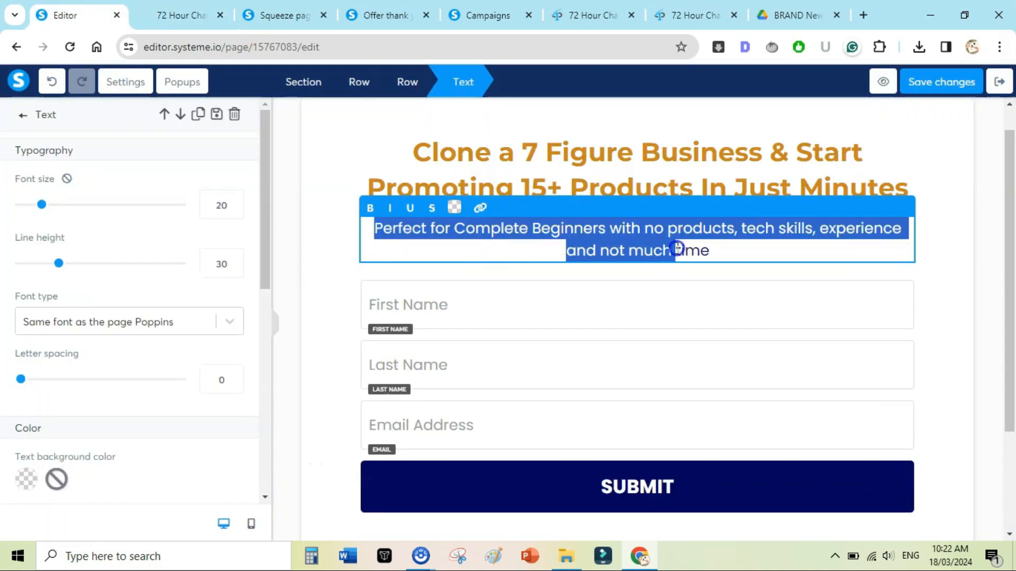
{"action": "left_click", "coordinate": [458, 209]}
{"action": "key", "text": "ctrl+a"}
{"action": "left_click", "coordinate": [370, 208]}
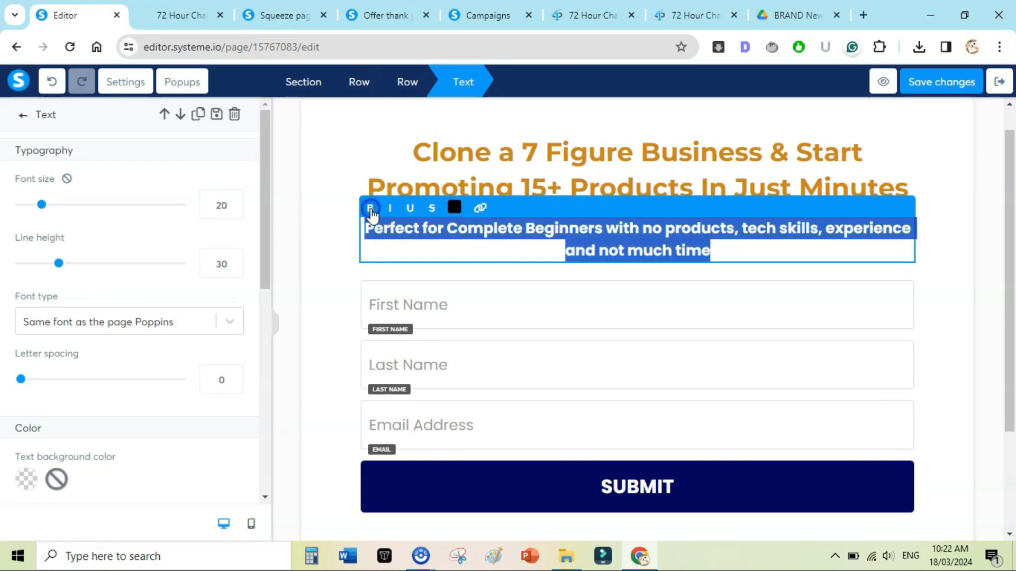
Set the subheading's font to the Google font Montserrat and add a period at the end of its text.
{"action": "left_click", "coordinate": [130, 324]}
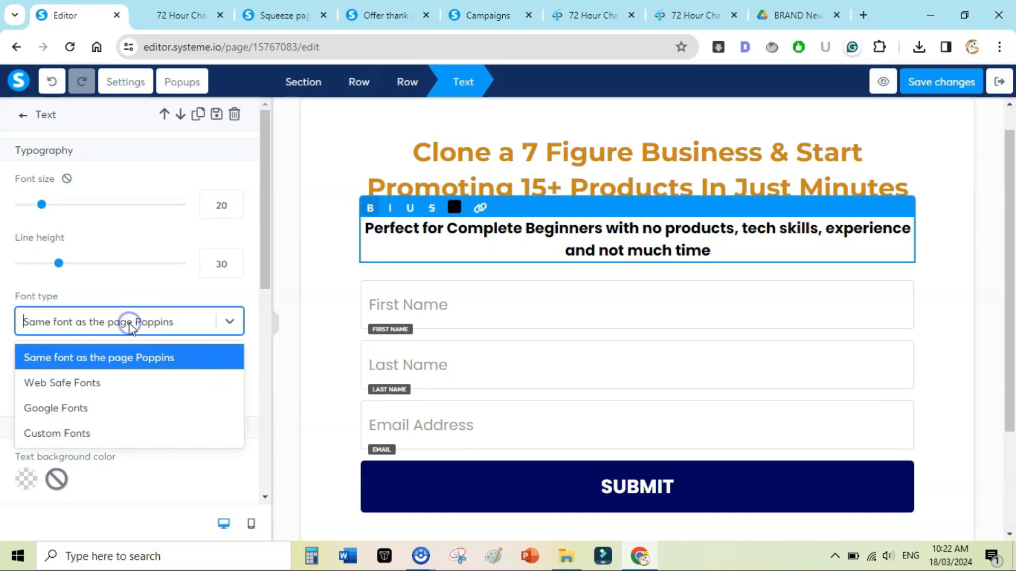
{"action": "left_click", "coordinate": [87, 408]}
{"action": "left_click", "coordinate": [95, 358]}
{"action": "left_click", "coordinate": [53, 439]}
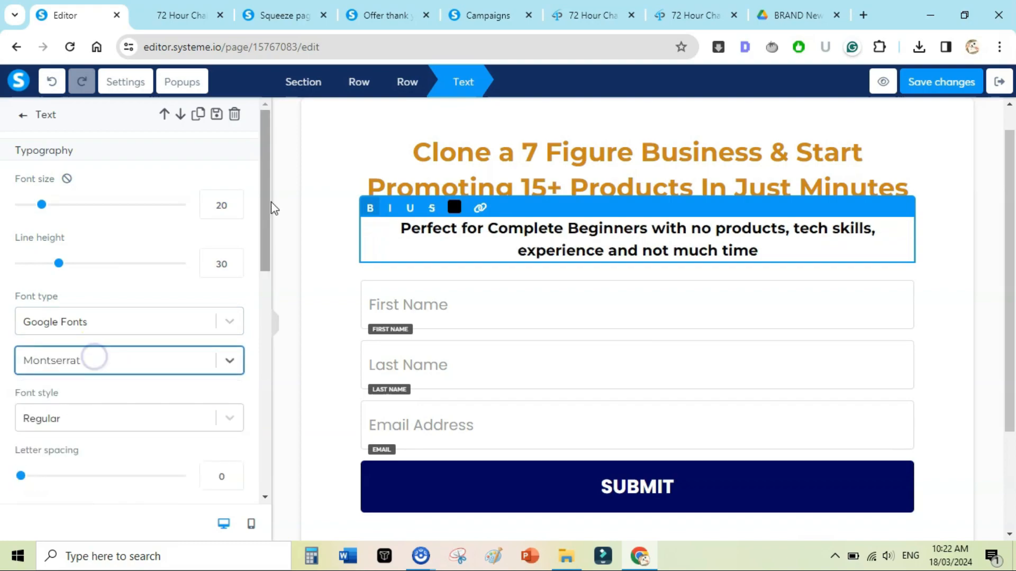
{"action": "left_click", "coordinate": [793, 247]}
{"action": "type", "text": "."}
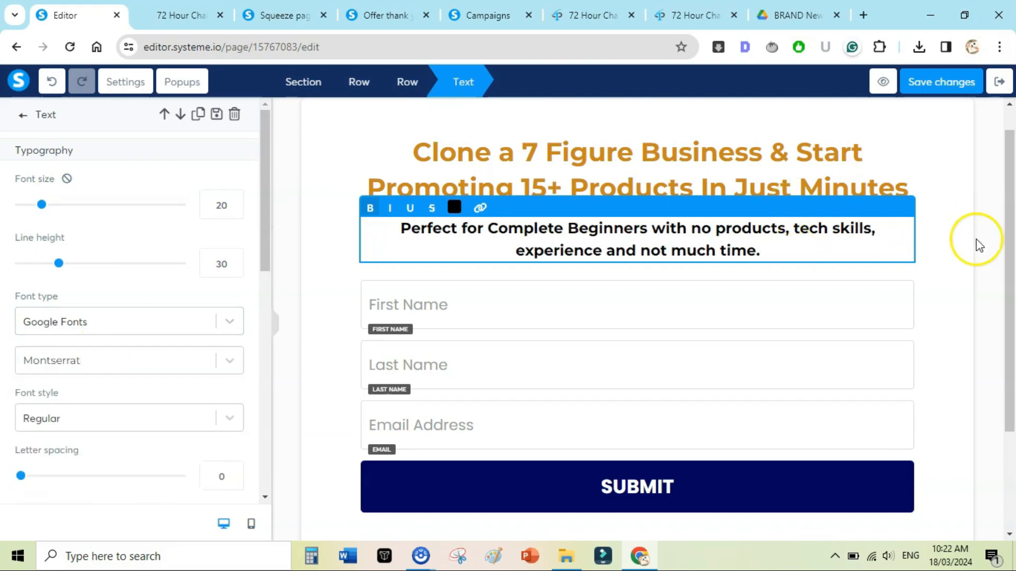
Delete the Last Name field from the opt-in form and confirm the deletion.
{"action": "left_click_drag", "start_coordinate": [1009, 215], "coordinate": [1011, 280]}
{"action": "left_click", "coordinate": [475, 259]}
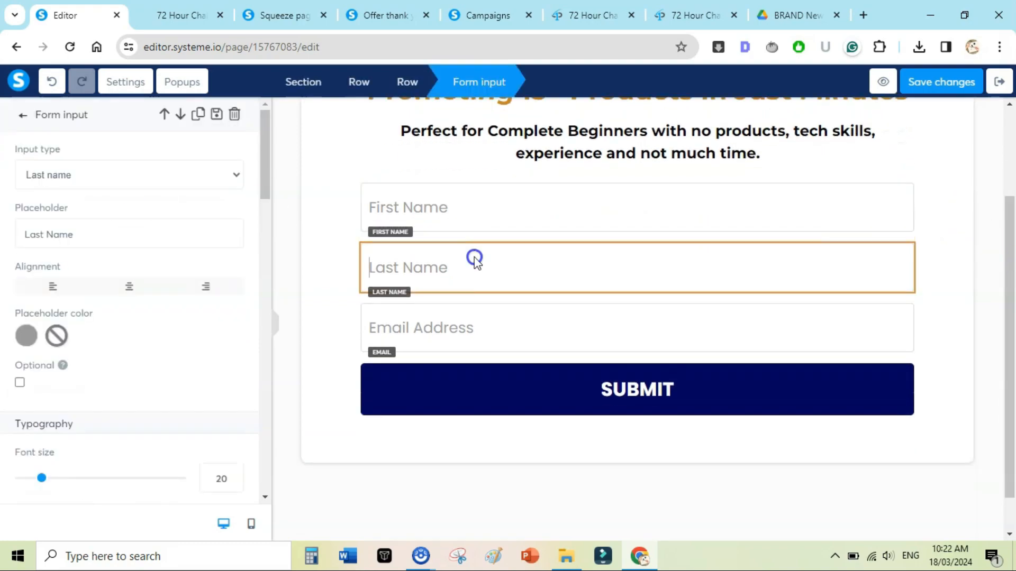
{"action": "left_click", "coordinate": [495, 263]}
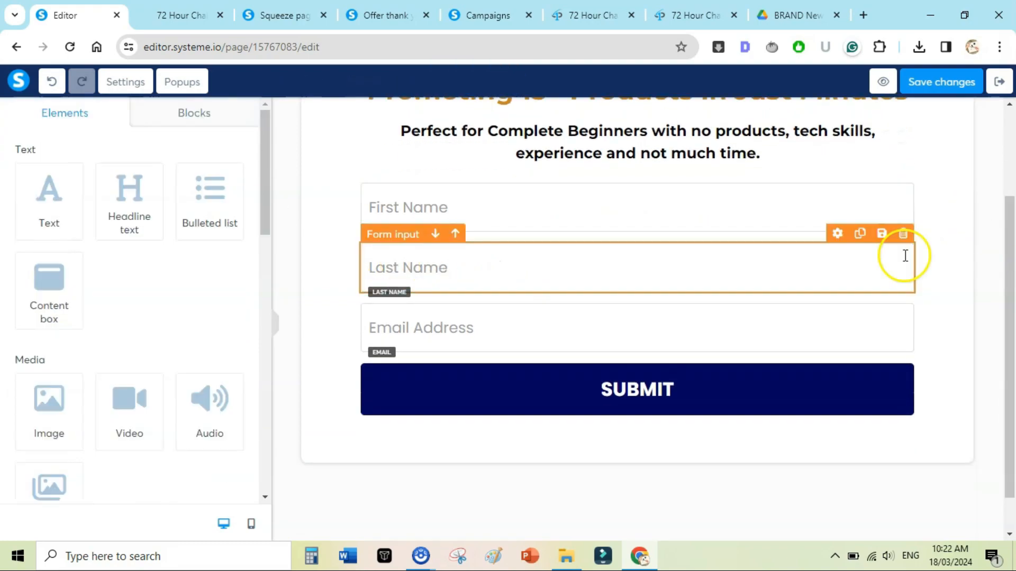
{"action": "left_click", "coordinate": [904, 236]}
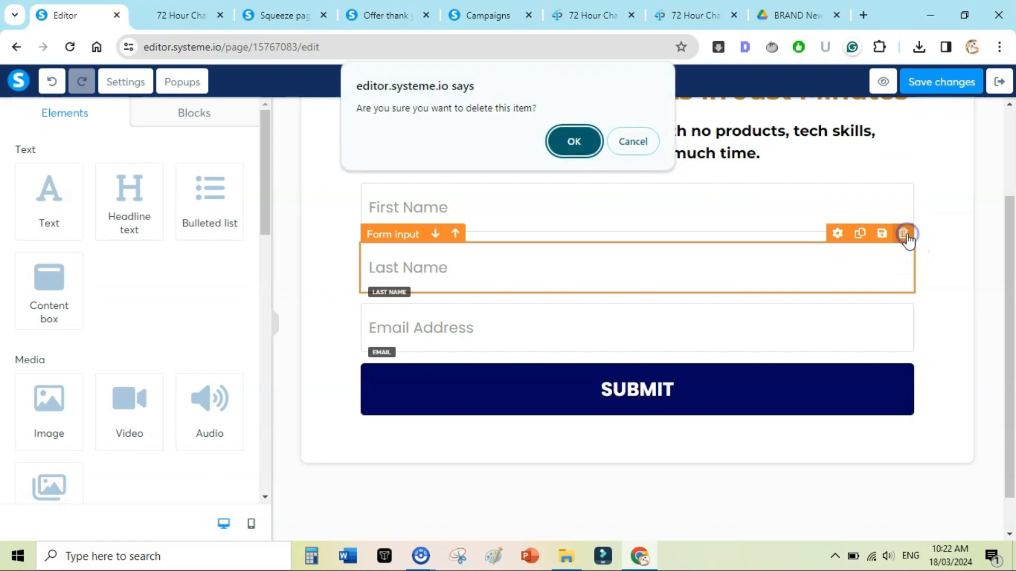
{"action": "left_click", "coordinate": [581, 153]}
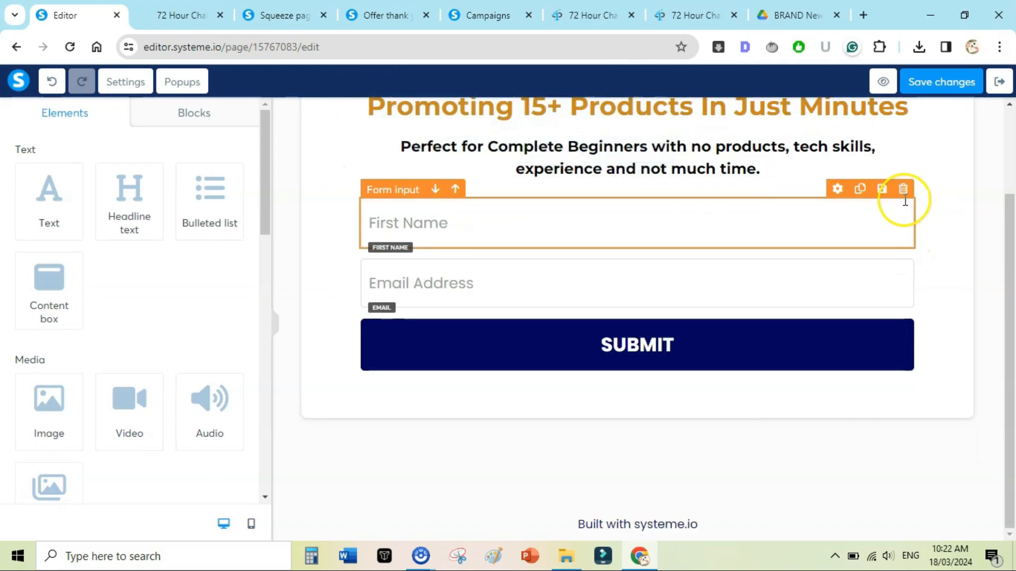
{"action": "left_click", "coordinate": [903, 190]}
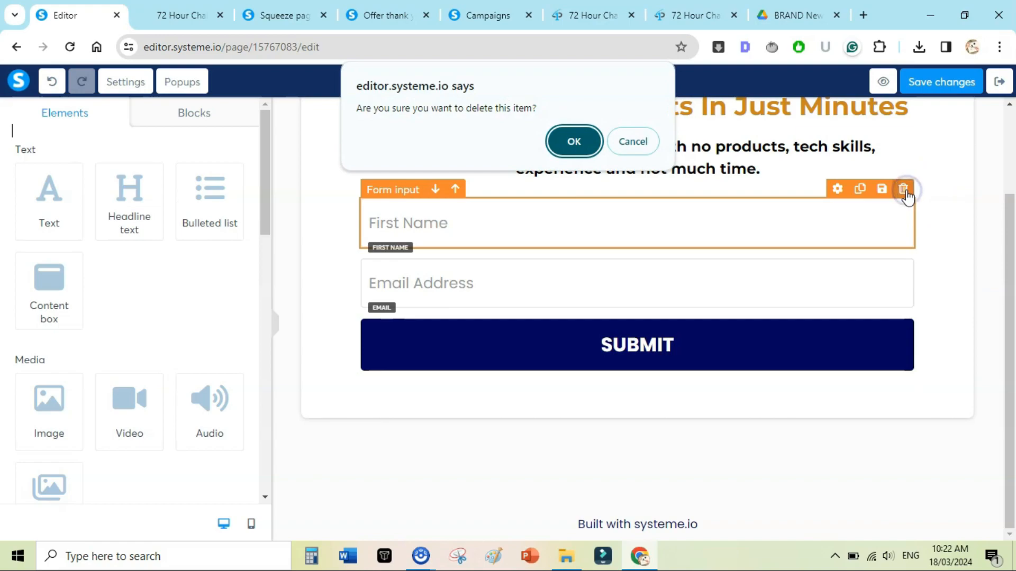
{"action": "left_click", "coordinate": [635, 141]}
{"action": "left_click", "coordinate": [918, 226]}
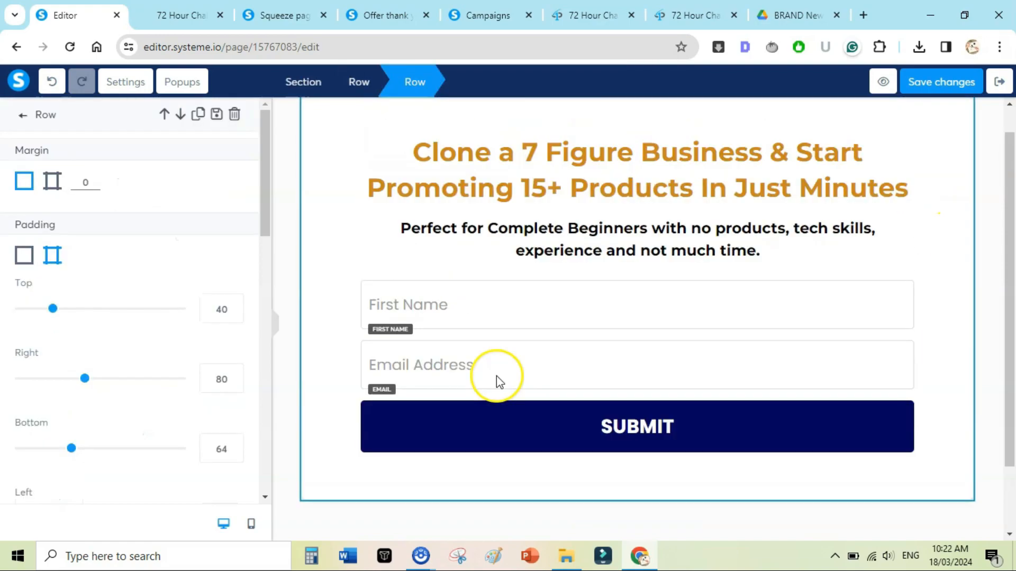
Change the form's submit button text to "Get Instant Access Now!".
{"action": "left_click", "coordinate": [454, 431]}
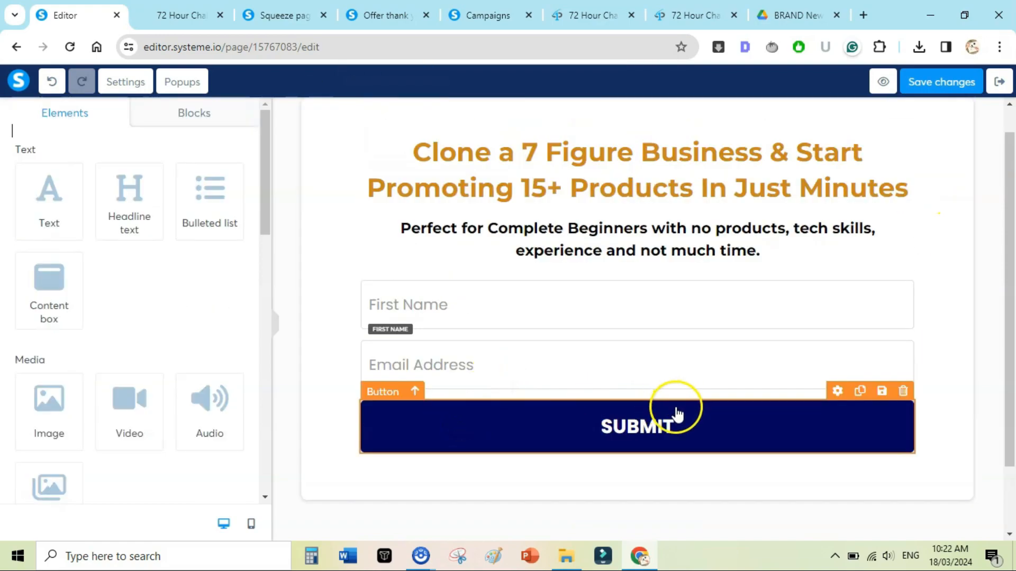
{"action": "left_click", "coordinate": [504, 434]}
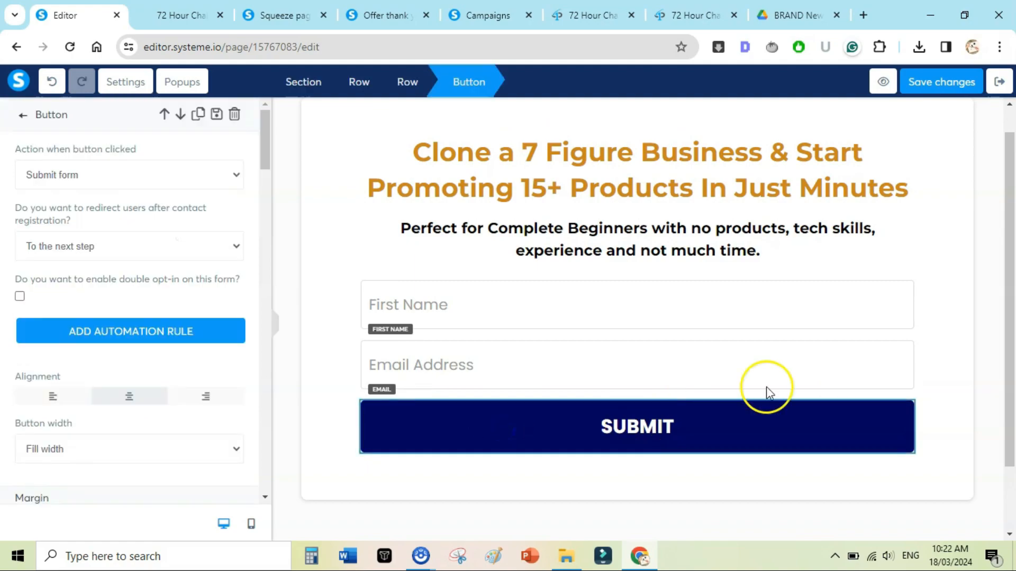
{"action": "left_click", "coordinate": [820, 426]}
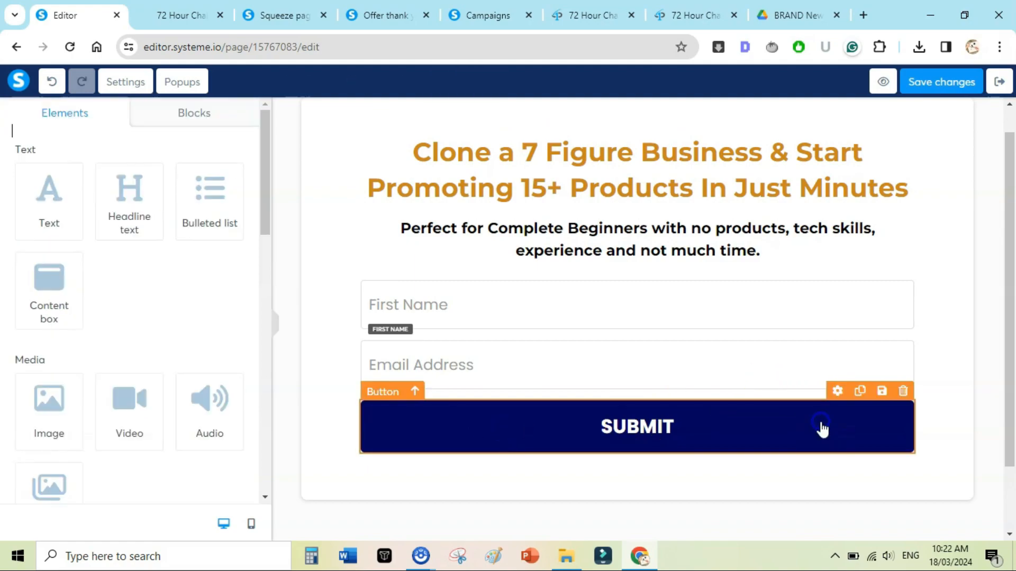
{"action": "left_click", "coordinate": [836, 392]}
{"action": "left_click_drag", "start_coordinate": [264, 143], "coordinate": [260, 236]}
{"action": "double_click", "coordinate": [136, 214]}
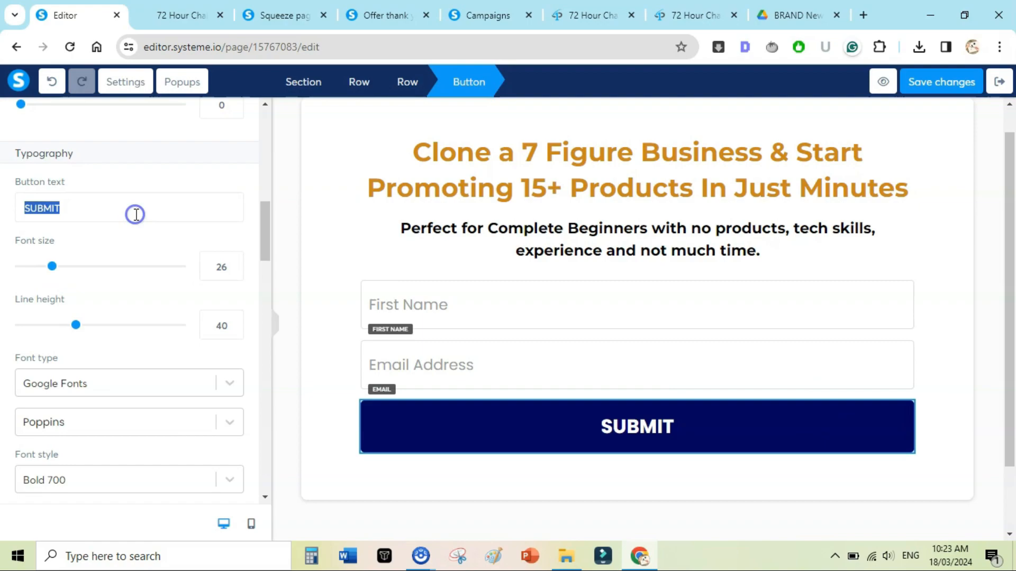
{"action": "type", "text": "Take 7"}
{"action": "key", "text": "BackSpace"}
{"action": "key", "text": "BackSpace"}
{"action": "key", "text": "BackSpace"}
{"action": "key", "text": "BackSpace"}
{"action": "key", "text": "BackSpace"}
{"action": "key", "text": "BackSpace"}
{"action": "type", "text": "Get"}
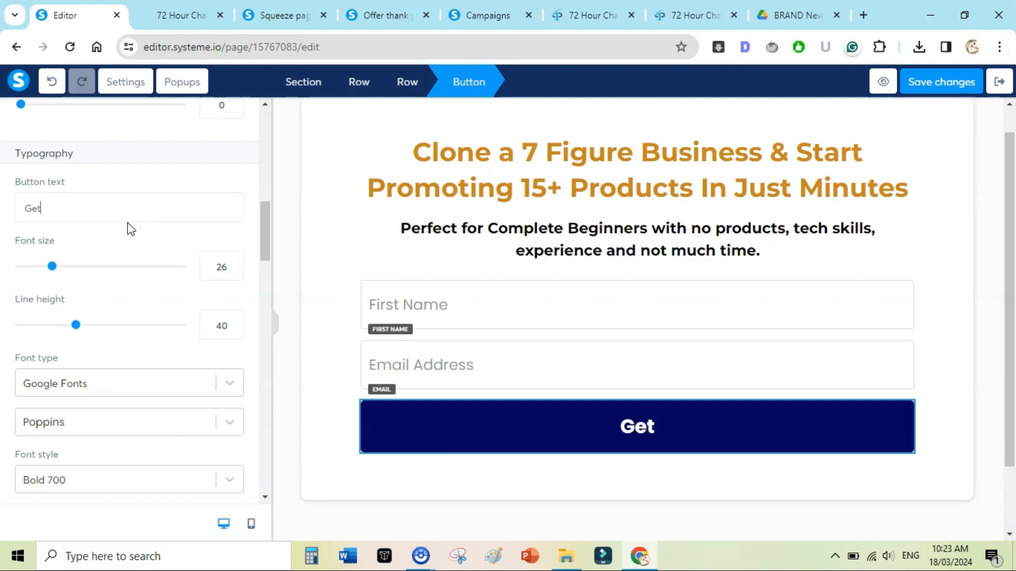
{"action": "type", "text": " Instant Access Now!"}
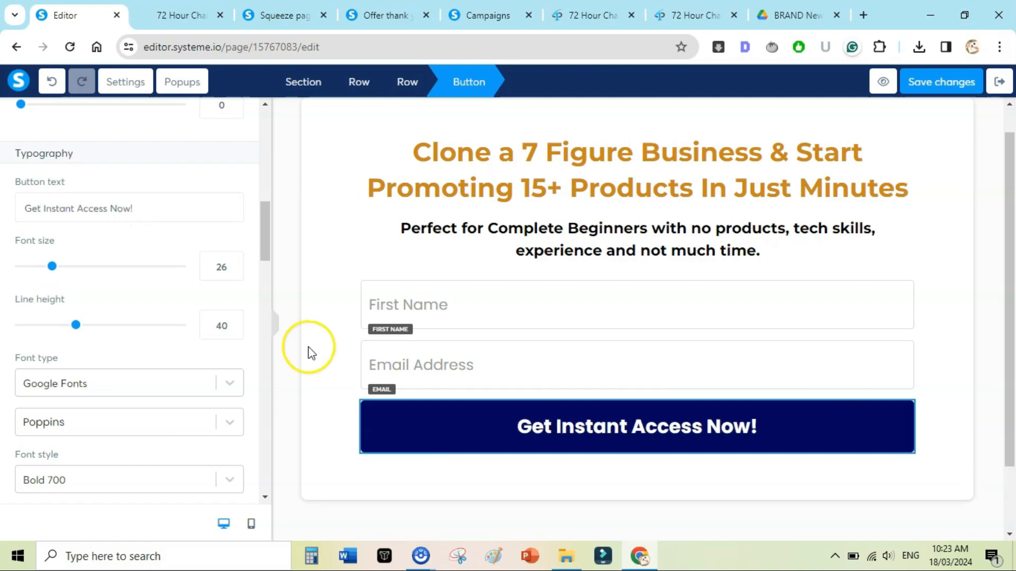
Set the button's background to a dark orange, darkening the default orange to match the headline.
{"action": "left_click_drag", "start_coordinate": [267, 232], "coordinate": [261, 313]}
{"action": "left_click", "coordinate": [26, 237]}
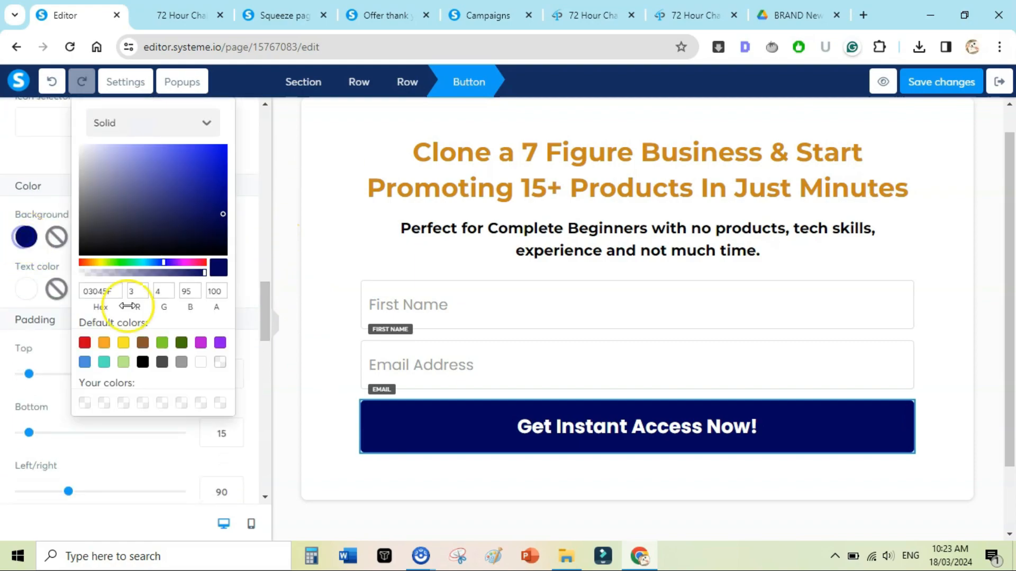
{"action": "left_click", "coordinate": [104, 344]}
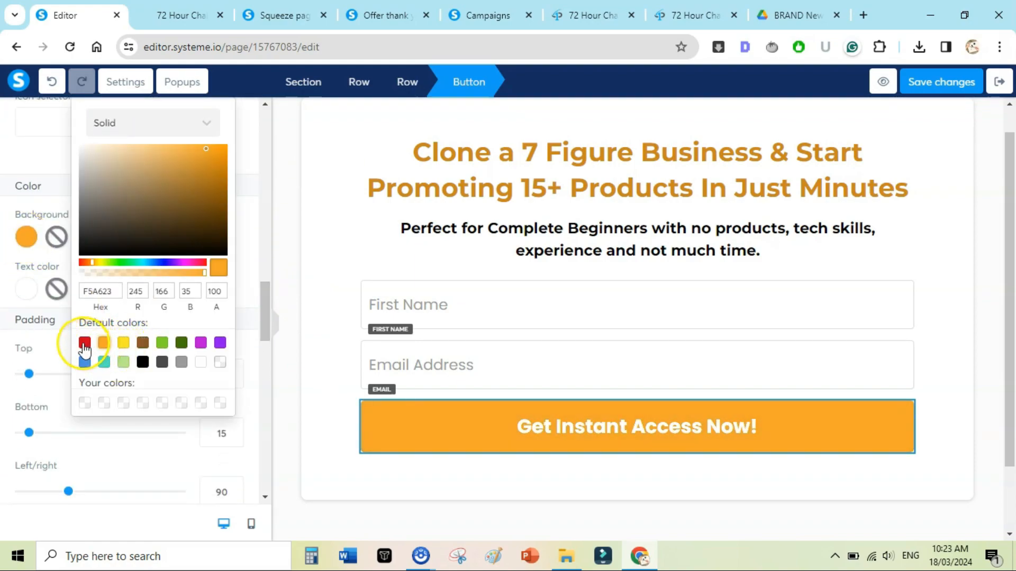
{"action": "left_click", "coordinate": [85, 344]}
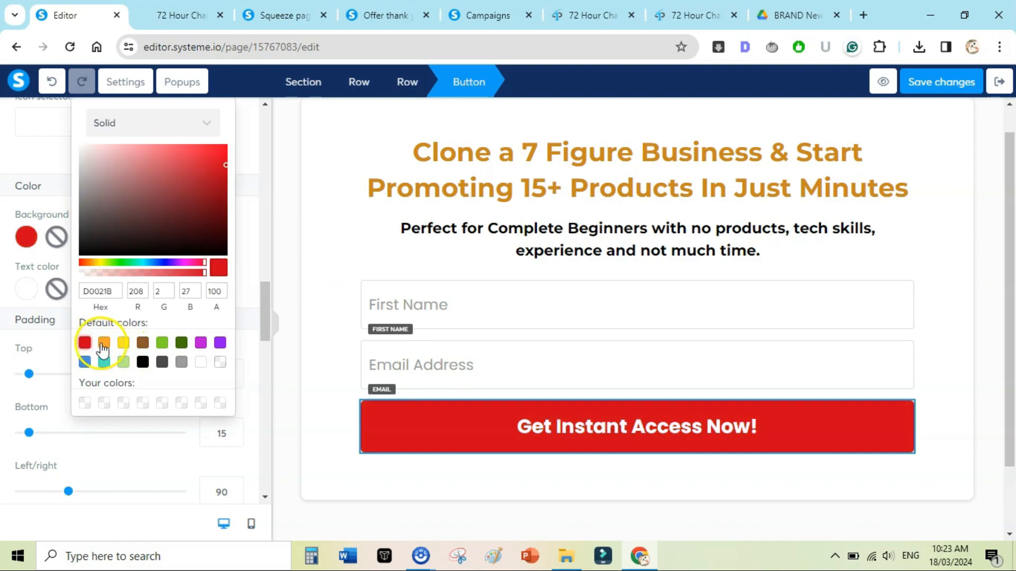
{"action": "left_click", "coordinate": [103, 344]}
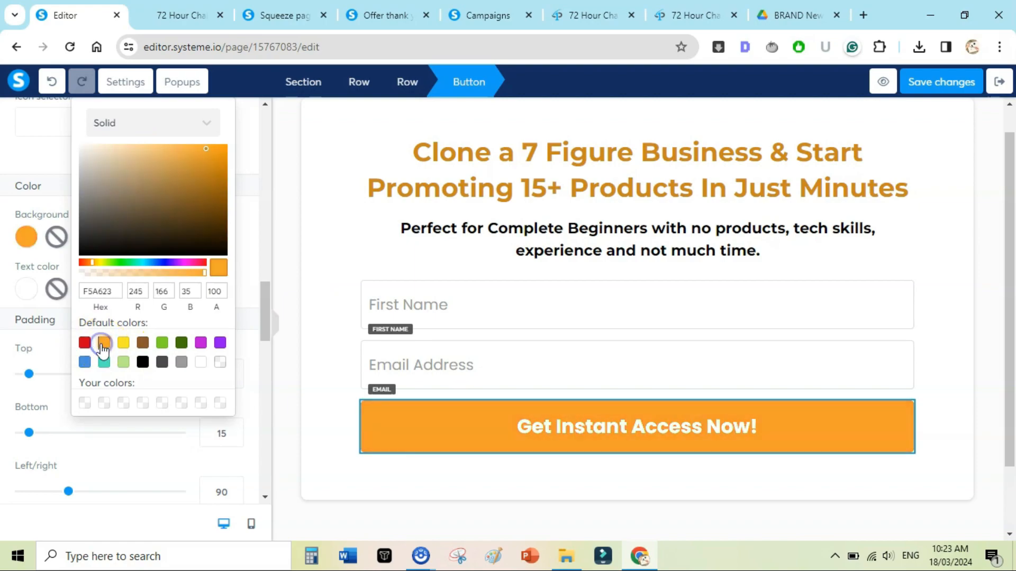
{"action": "left_click", "coordinate": [207, 168]}
{"action": "left_click", "coordinate": [286, 317]}
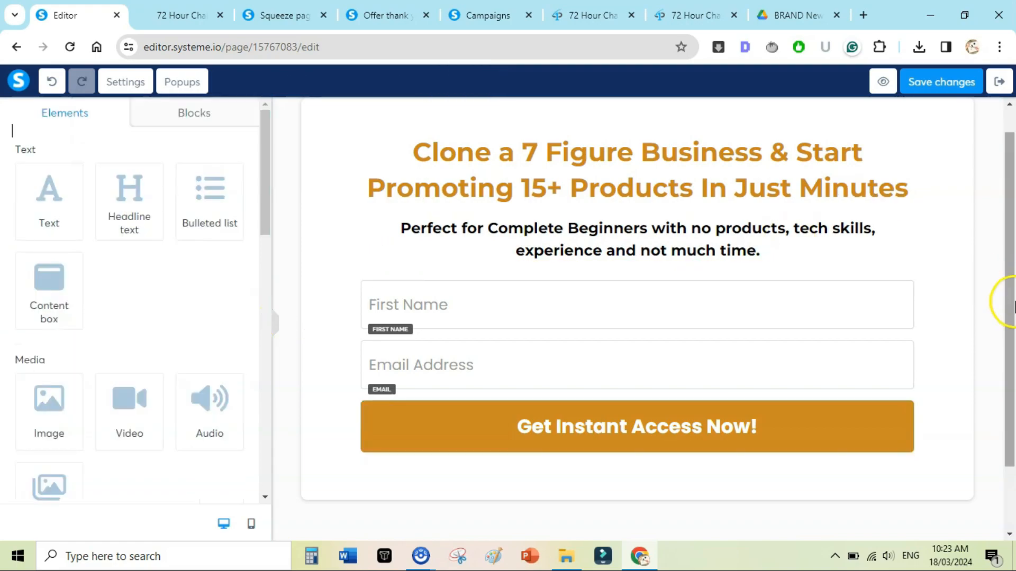
Save the landing page changes, preview the page in the browser and close the preview.
{"action": "left_click_drag", "start_coordinate": [1014, 302], "coordinate": [1014, 245]}
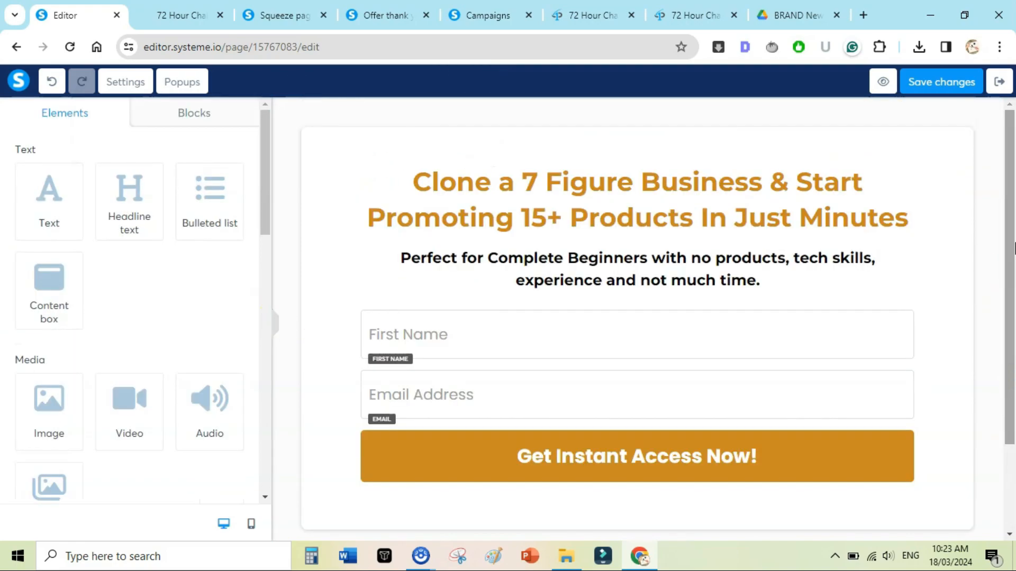
{"action": "left_click", "coordinate": [469, 460]}
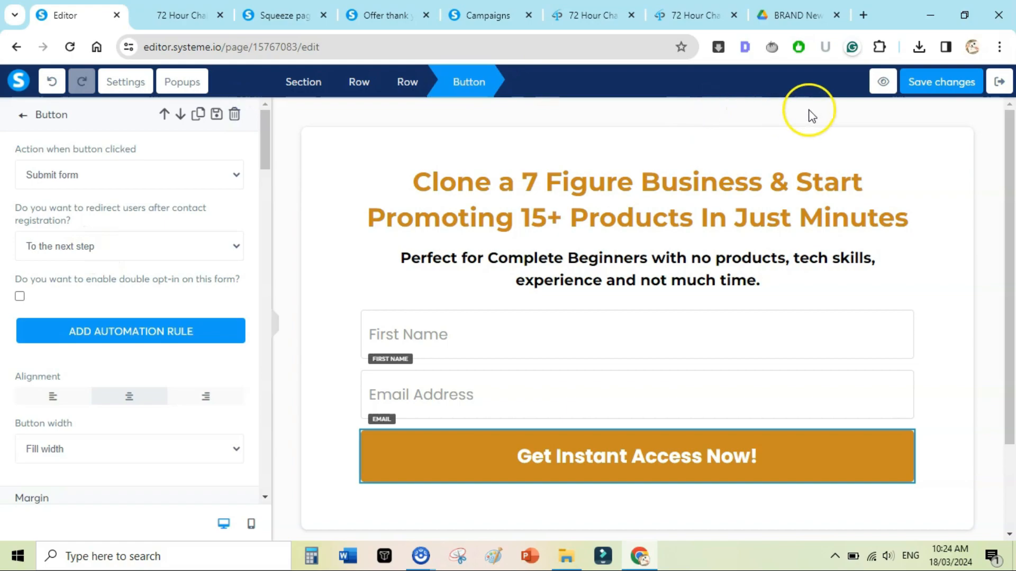
{"action": "left_click", "coordinate": [933, 91]}
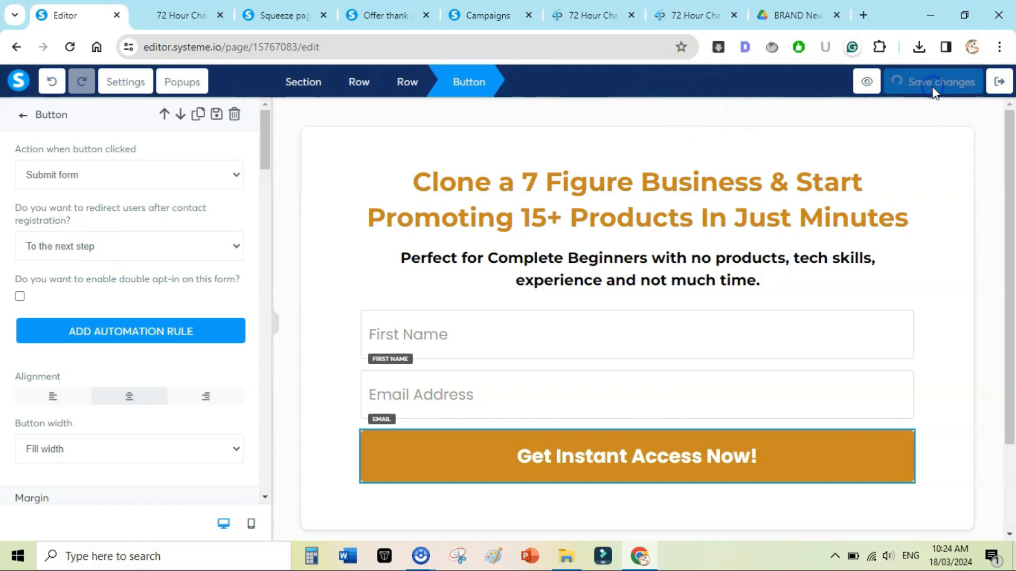
{"action": "left_click", "coordinate": [880, 82]}
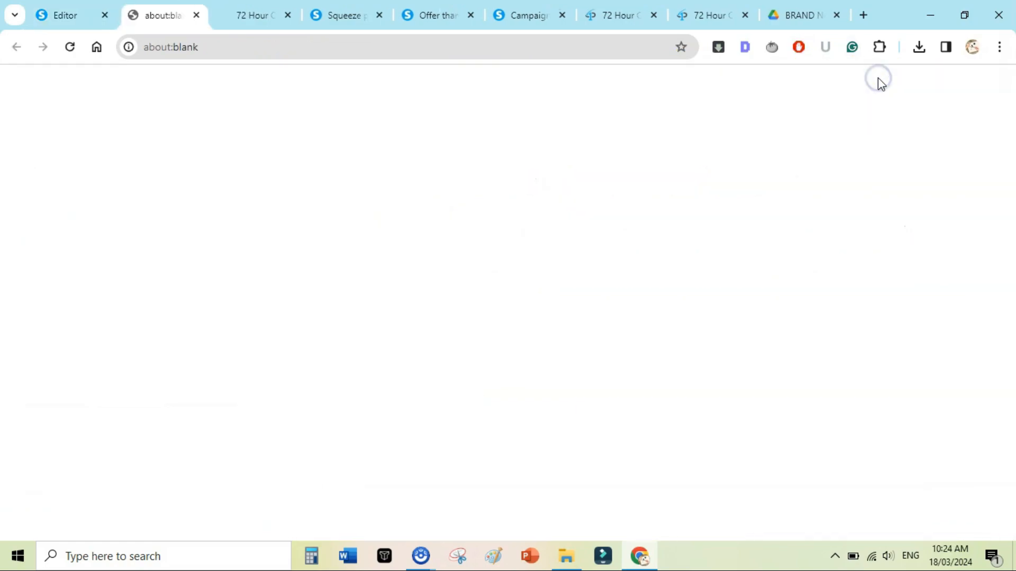
{"action": "left_click", "coordinate": [990, 82]}
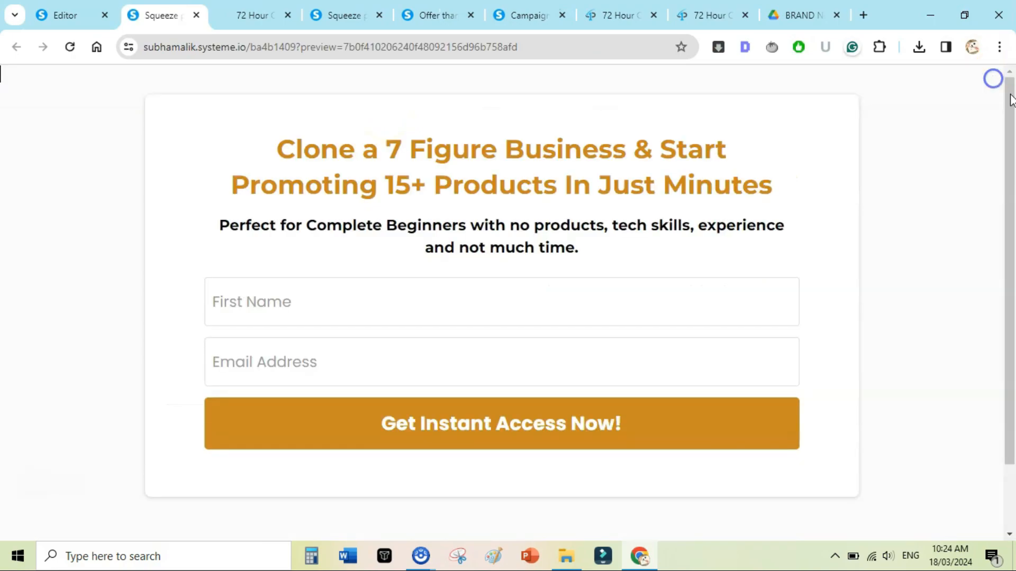
{"action": "mouse_move", "coordinate": [1010, 87]}
{"action": "left_mouse_down"}
{"action": "mouse_move", "coordinate": [1011, 216]}
{"action": "mouse_move", "coordinate": [1010, 84]}
{"action": "left_mouse_up"}
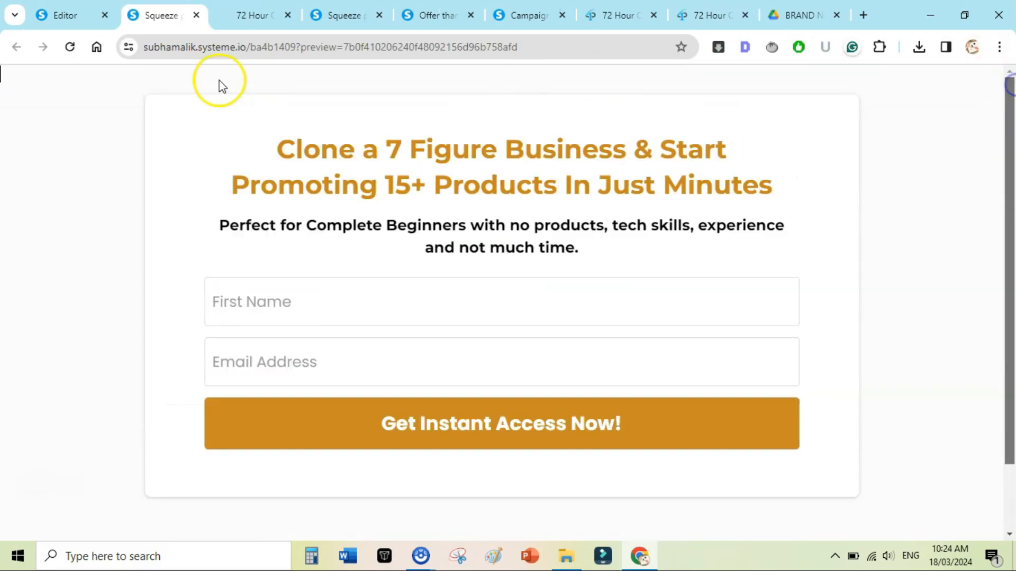
{"action": "left_click", "coordinate": [196, 15]}
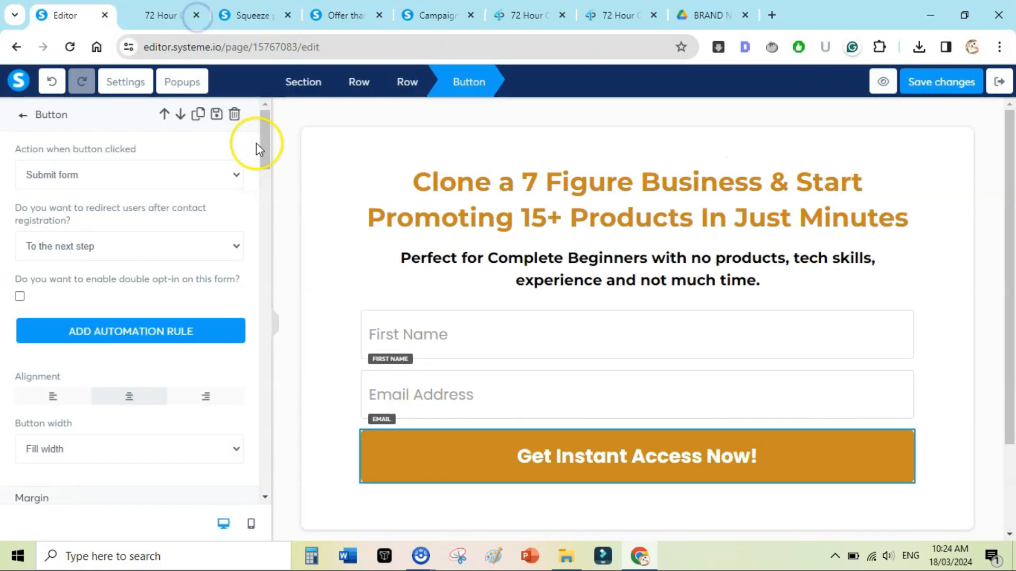
Set the page's background image to kal-visuals-aK4iPNYipnU-unsplash.jpg from the already uploaded images.
{"action": "left_click", "coordinate": [291, 159]}
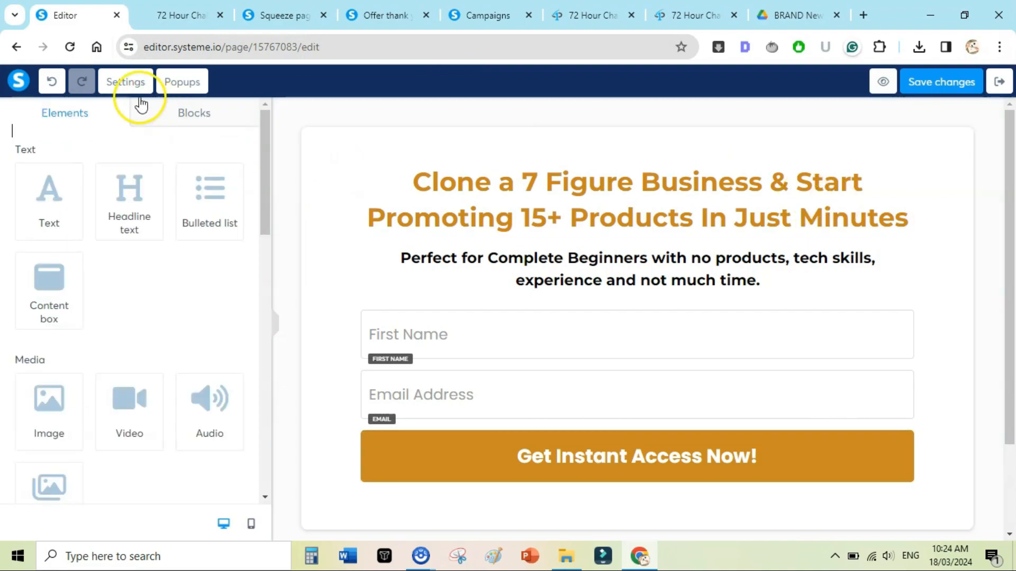
{"action": "left_click", "coordinate": [127, 82]}
{"action": "scroll", "coordinate": [261, 283], "scroll_direction": "down", "scroll_amount": 10}
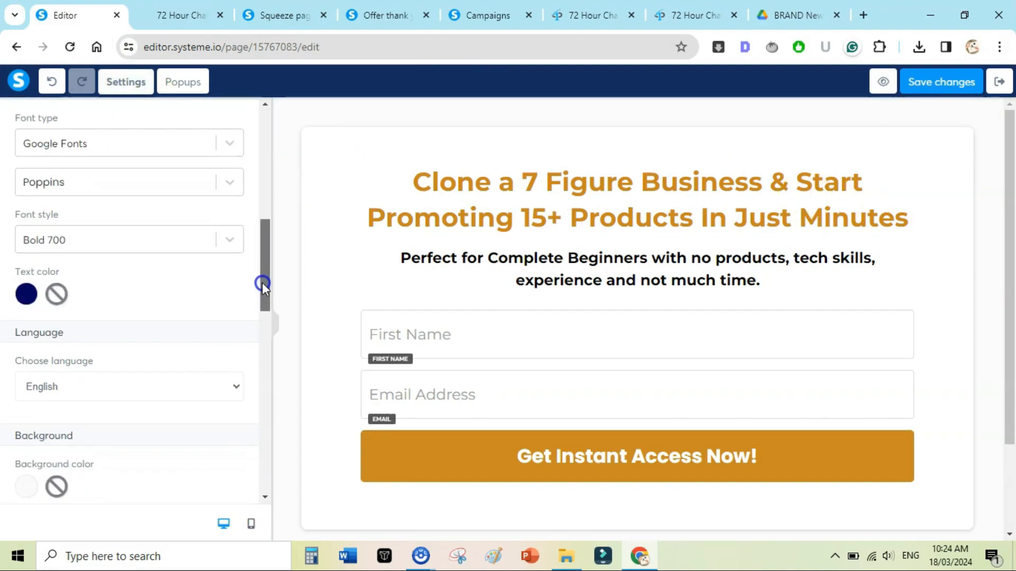
{"action": "left_click", "coordinate": [226, 290]}
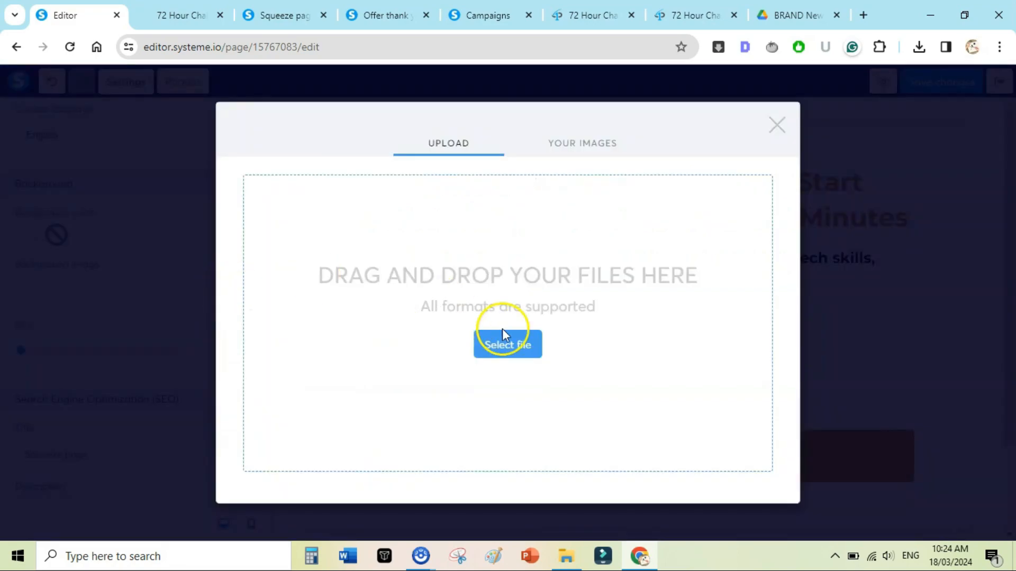
{"action": "left_click", "coordinate": [572, 146]}
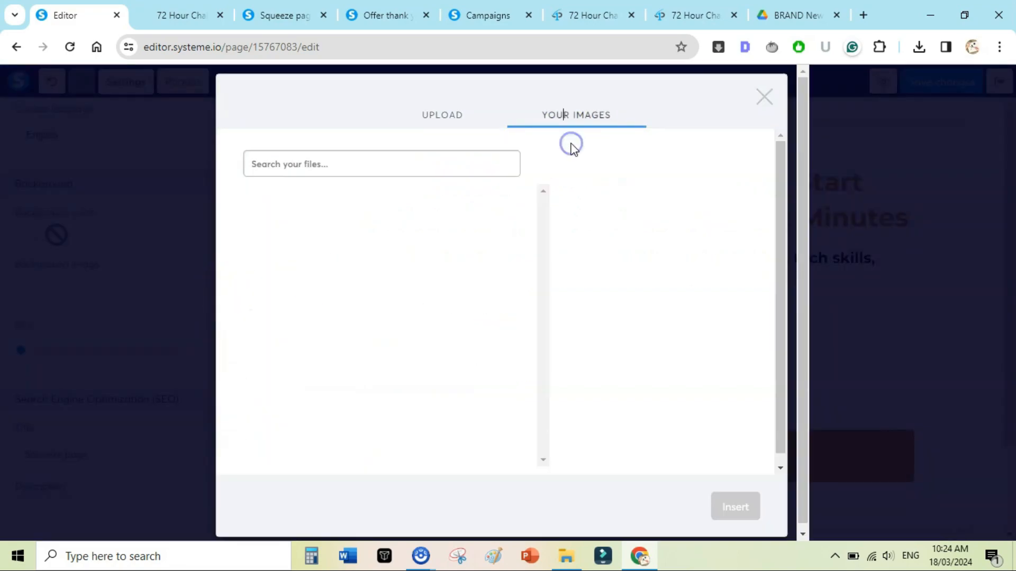
{"action": "left_click", "coordinate": [288, 222]}
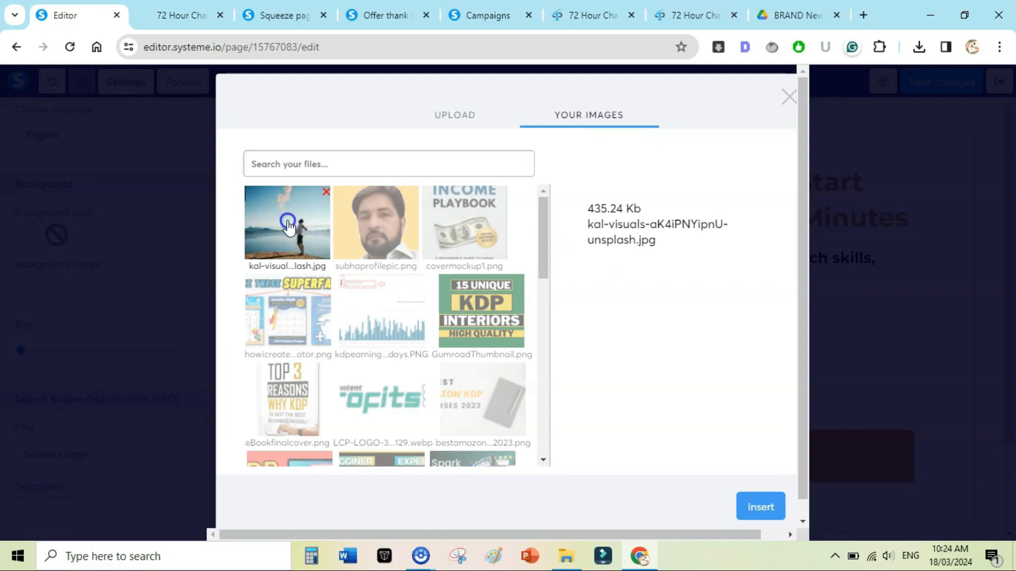
{"action": "left_click", "coordinate": [759, 506]}
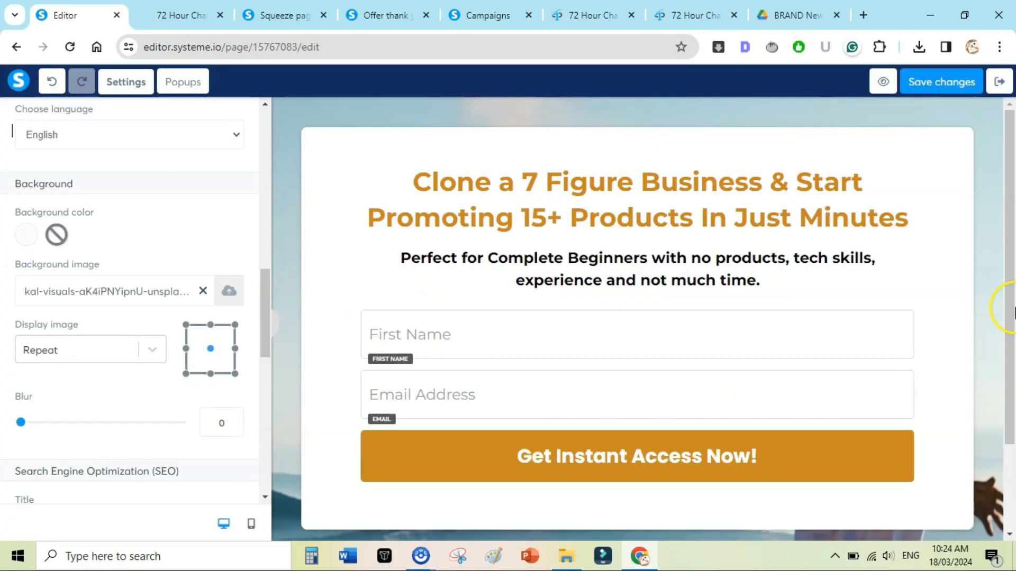
Save the page with its background image, check it in preview mode and return to the editor.
{"action": "left_click", "coordinate": [922, 83]}
{"action": "left_click", "coordinate": [878, 81]}
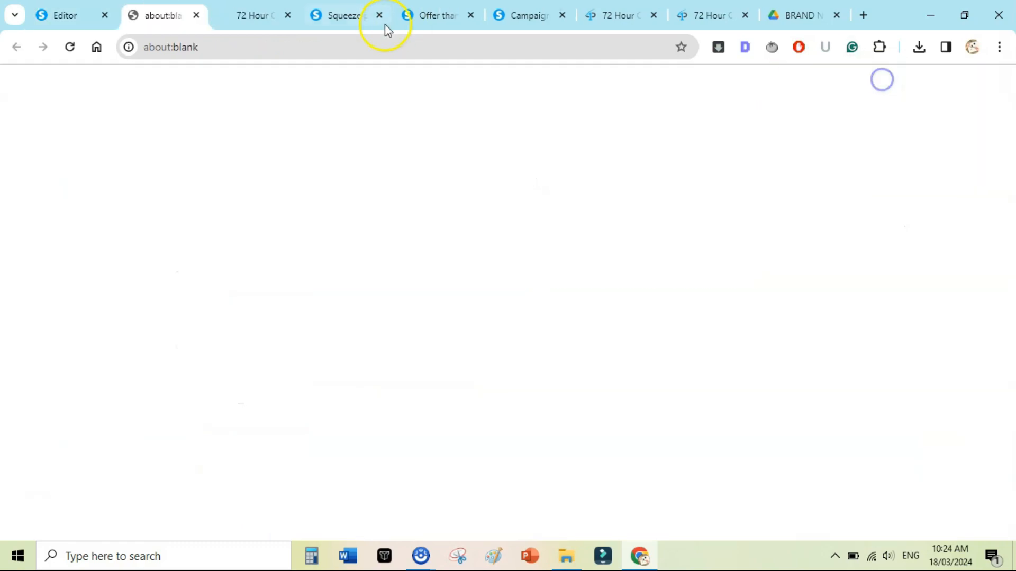
{"action": "left_click", "coordinate": [244, 15]}
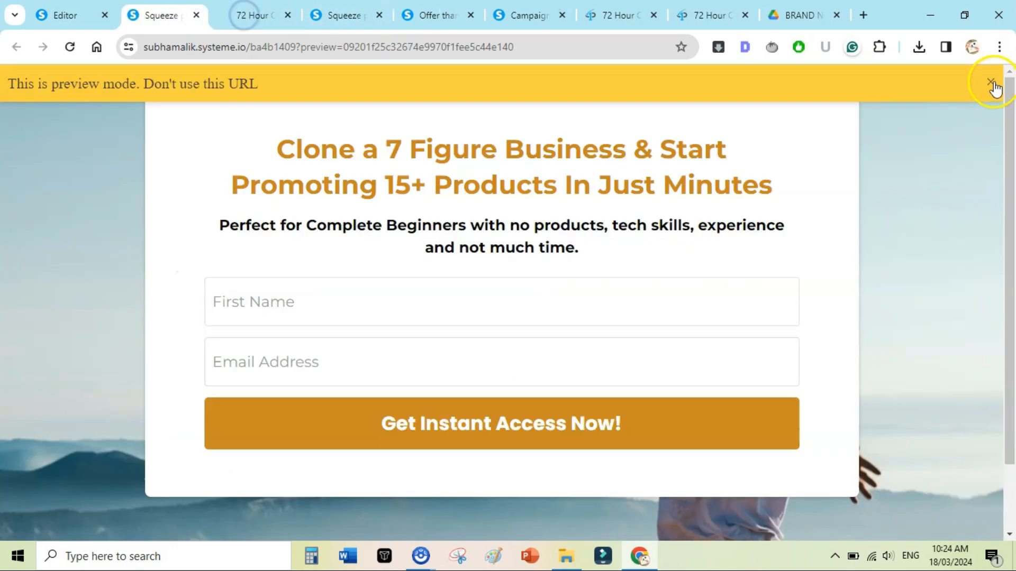
{"action": "left_click", "coordinate": [992, 83]}
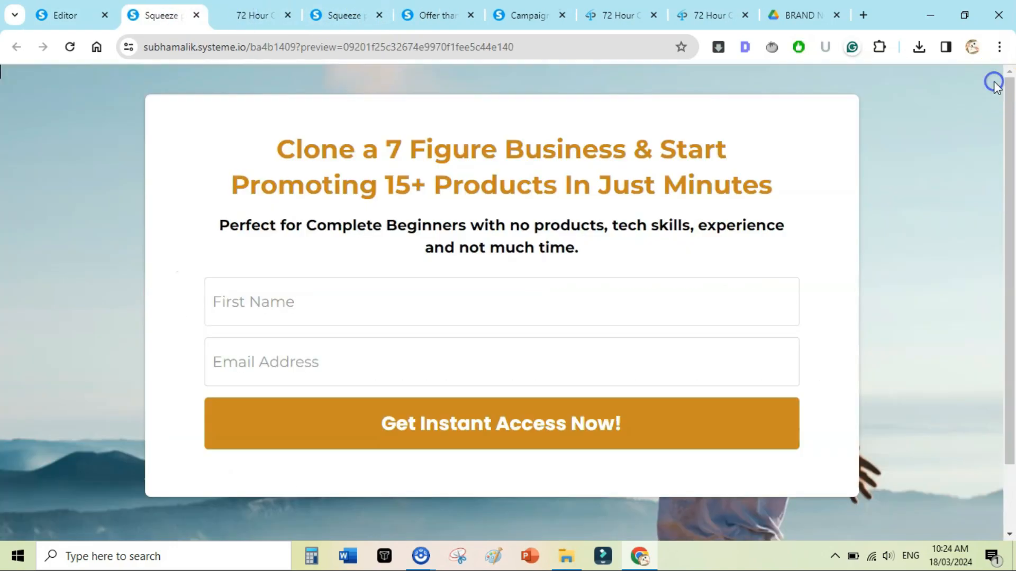
{"action": "left_click_drag", "start_coordinate": [1009, 134], "coordinate": [1013, 202]}
{"action": "left_click", "coordinate": [67, 16]}
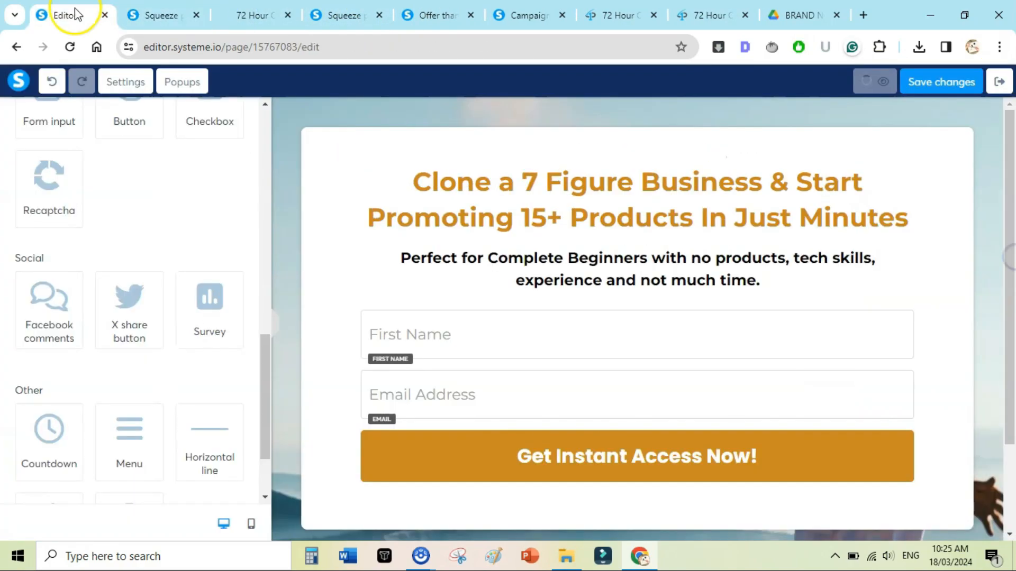
Set the background image's display mode to Full center (fixed) and save the page.
{"action": "left_click", "coordinate": [133, 89]}
{"action": "left_click_drag", "start_coordinate": [261, 276], "coordinate": [260, 287]}
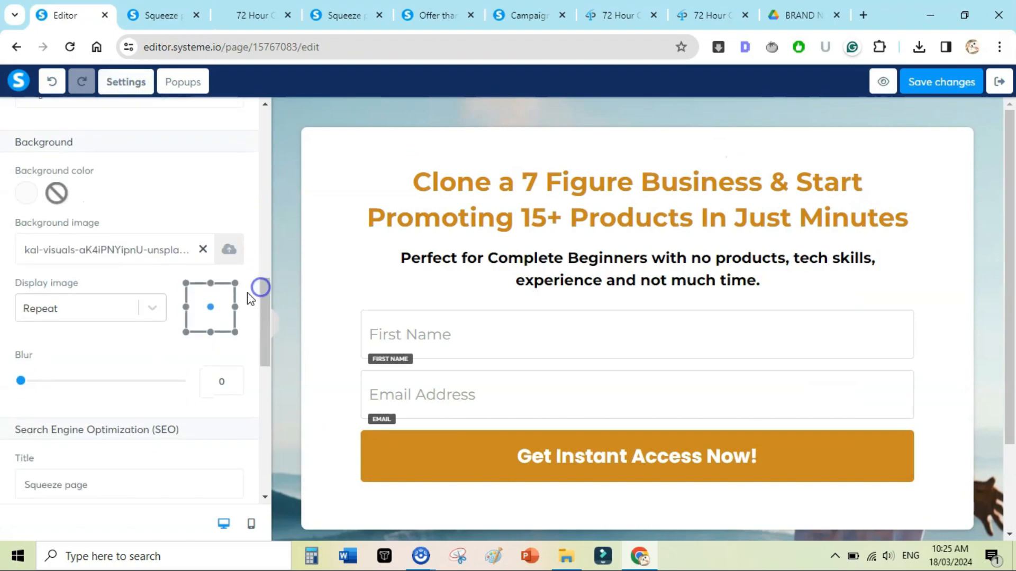
{"action": "left_click", "coordinate": [101, 308]}
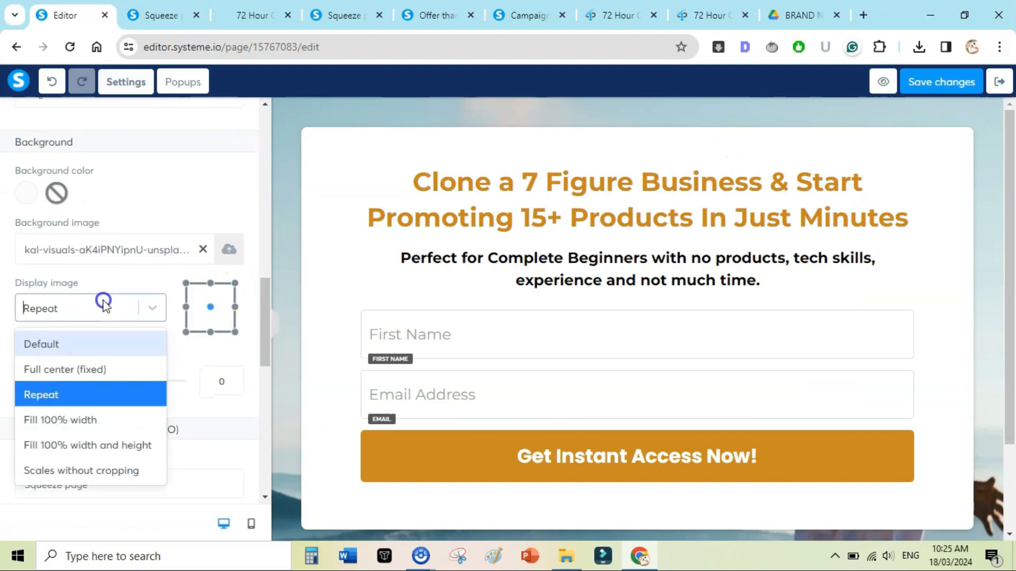
{"action": "left_click", "coordinate": [94, 365]}
{"action": "left_click", "coordinate": [935, 84]}
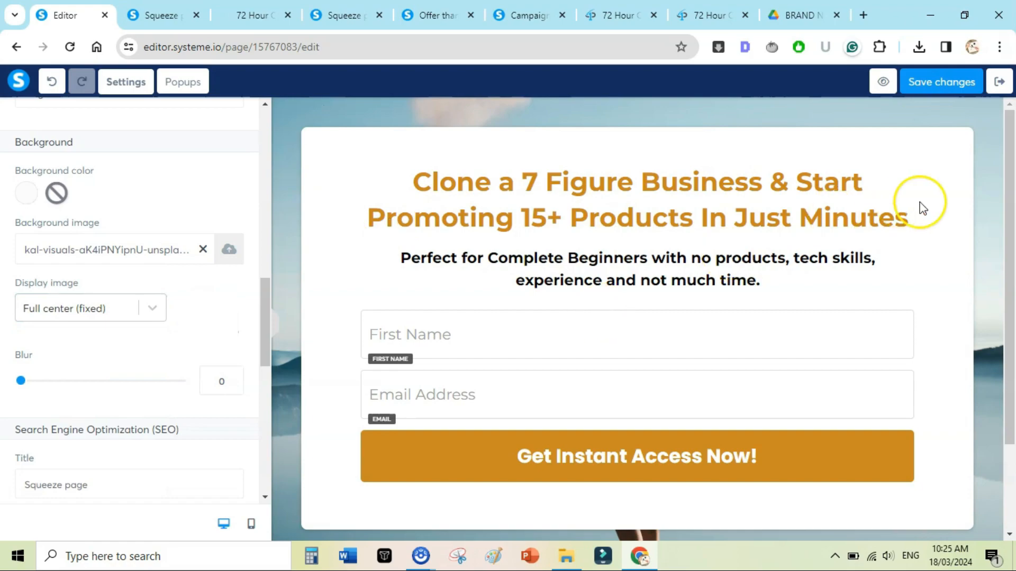
Exit the page editor, open the funnel's Thank You / Download Page step and choose a template from the second page of templates.
{"action": "left_click", "coordinate": [999, 82]}
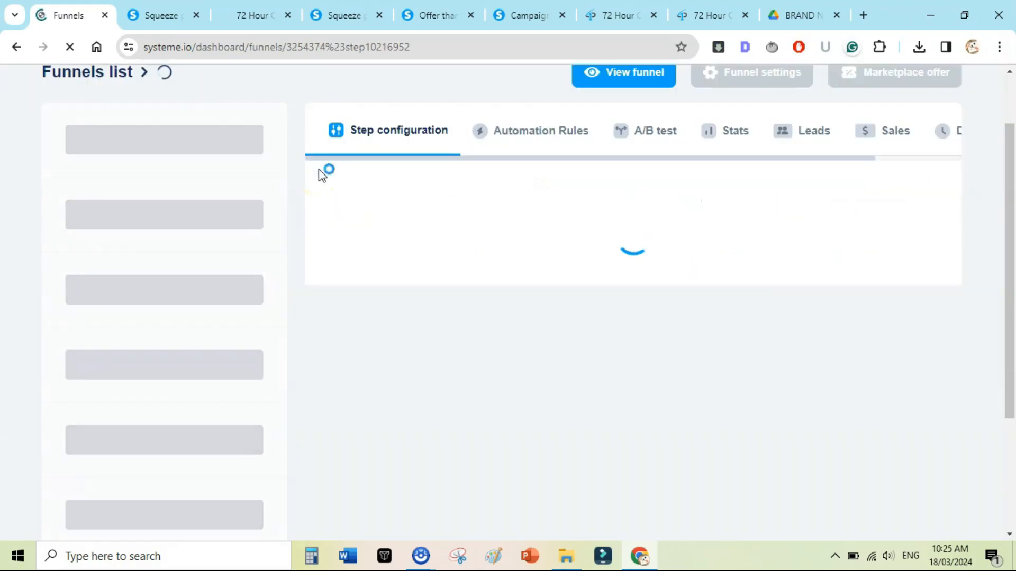
{"action": "left_click", "coordinate": [187, 280]}
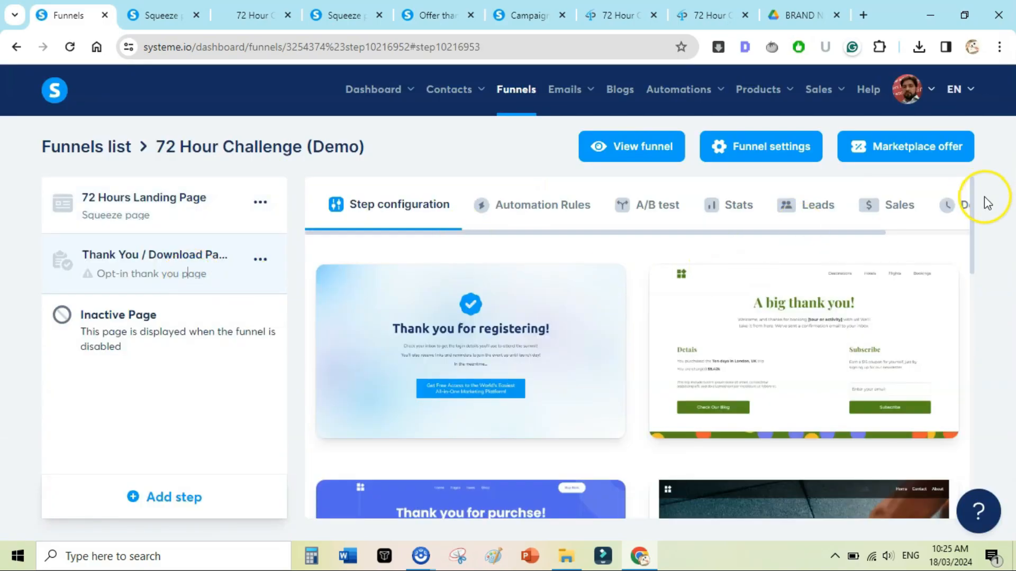
{"action": "left_click_drag", "start_coordinate": [972, 199], "coordinate": [971, 477]}
{"action": "left_click", "coordinate": [929, 475]}
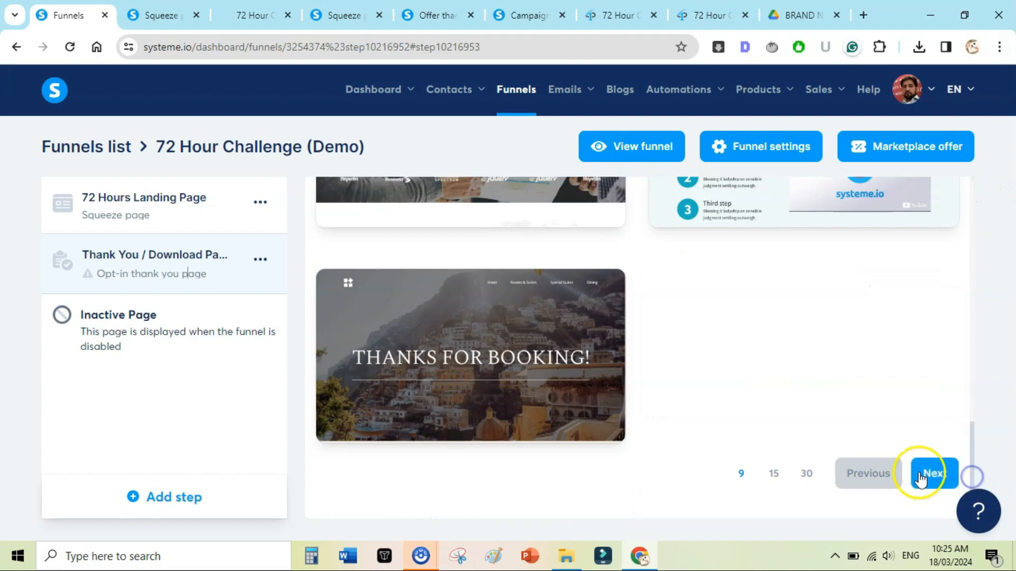
{"action": "left_click_drag", "start_coordinate": [974, 199], "coordinate": [975, 452]}
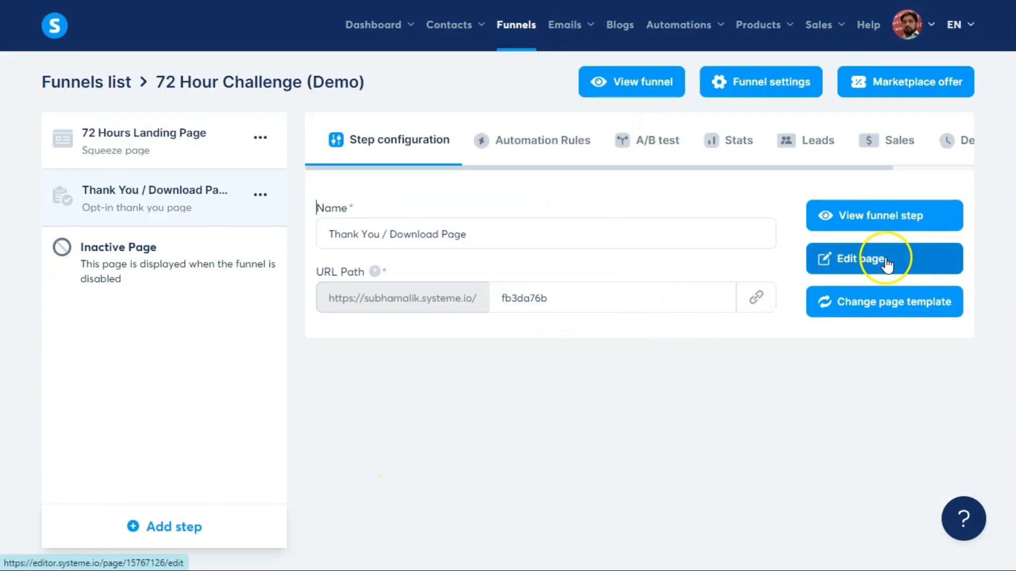
Open the Thank You / Download Page in the page editor and change its main headline to "Congrats!".
{"action": "left_click", "coordinate": [866, 262]}
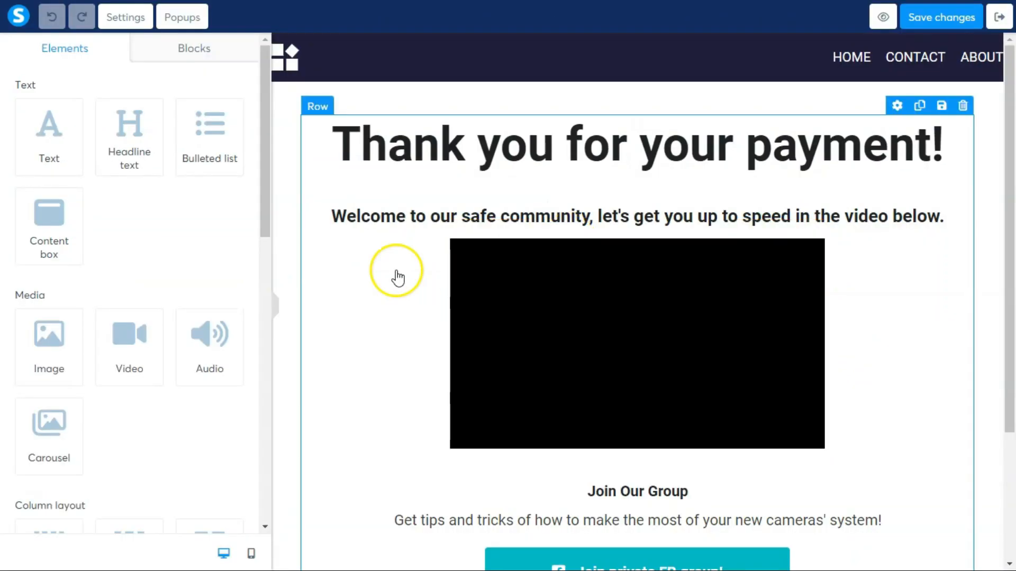
{"action": "triple_click", "coordinate": [603, 147]}
{"action": "type", "text": "Congra"}
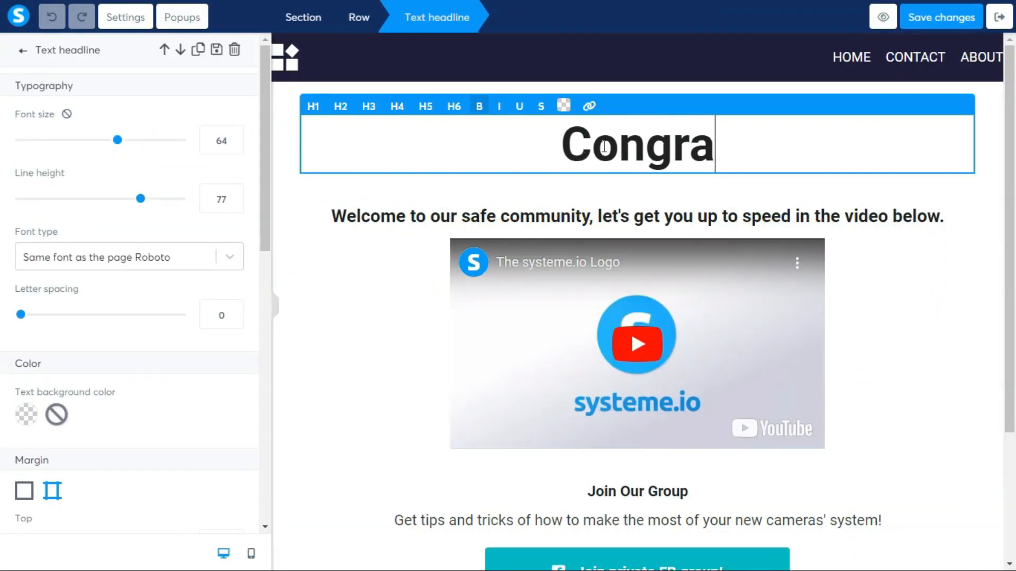
{"action": "type", "text": "ts!"}
Replace the welcome subheadline above the video with "Check your email for more information!".
{"action": "triple_click", "coordinate": [514, 216]}
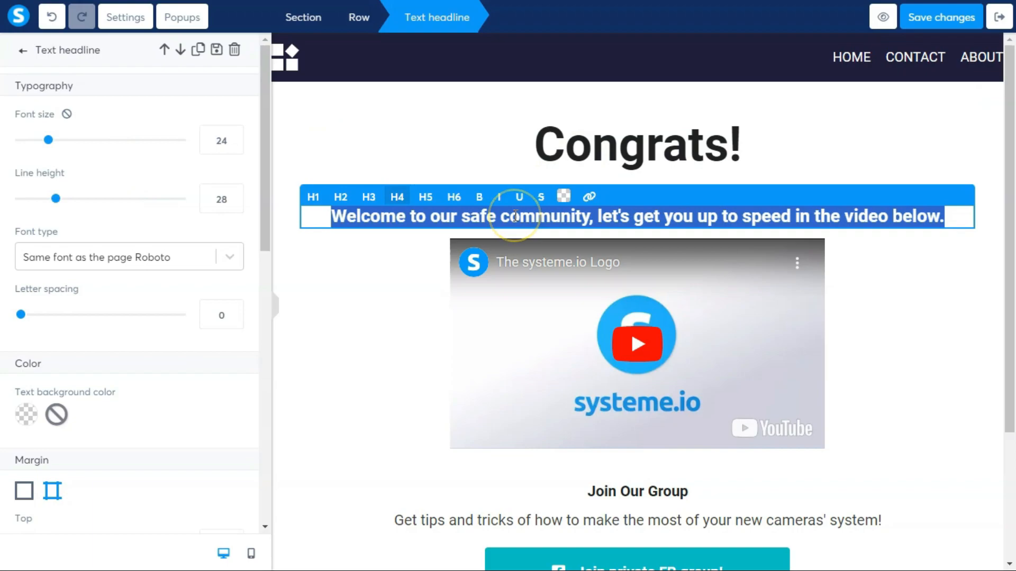
{"action": "type", "text": "Check your emai"}
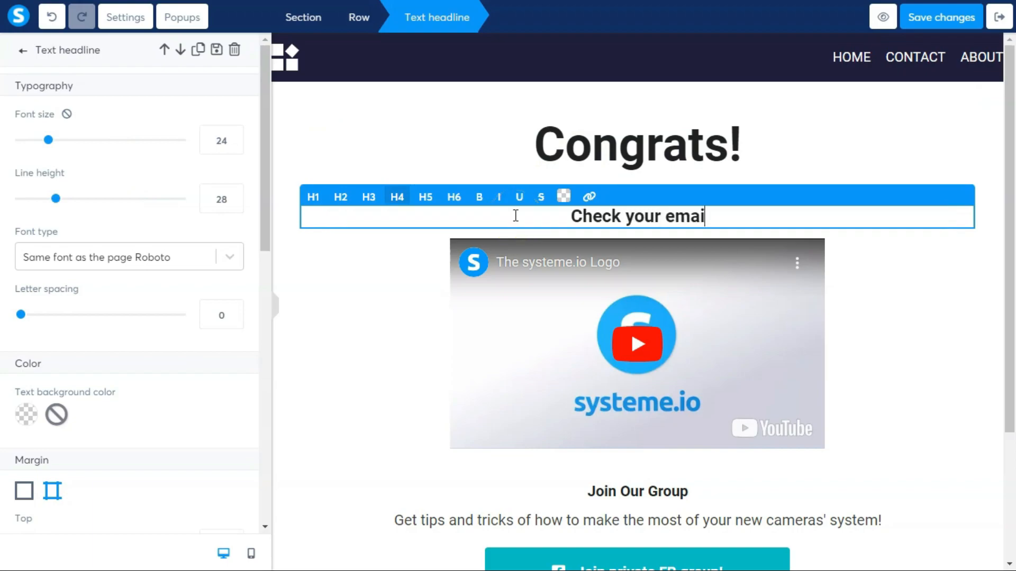
{"action": "type", "text": "l for more information!"}
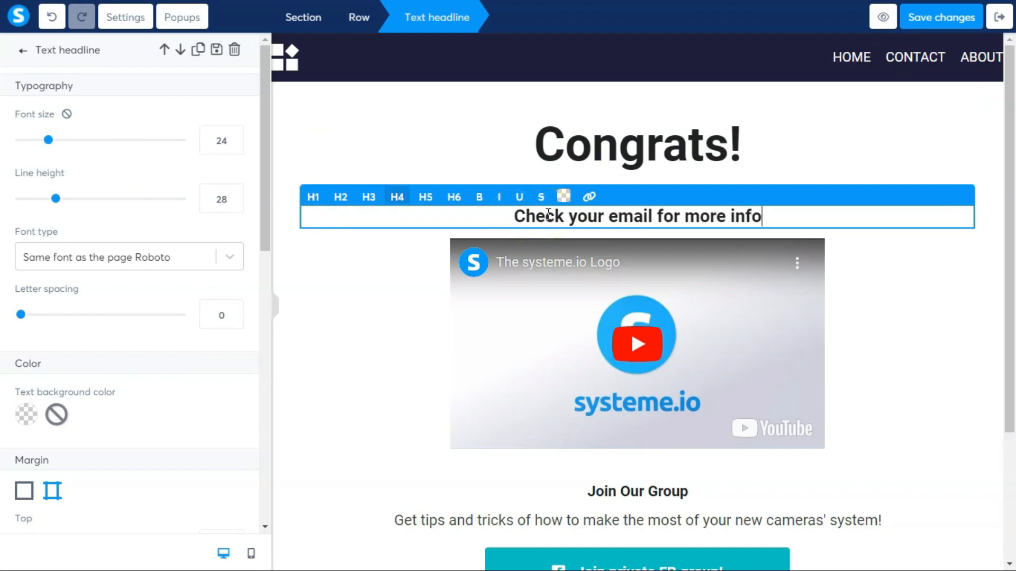
{"action": "left_click", "coordinate": [724, 326]}
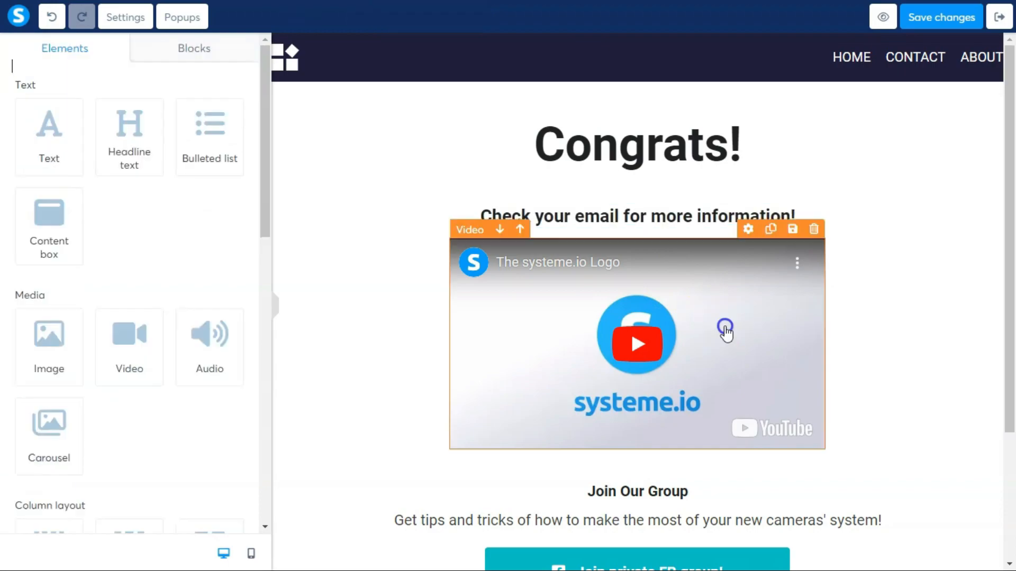
Change the video element's type to Upload file.
{"action": "left_click", "coordinate": [773, 286]}
{"action": "left_click", "coordinate": [786, 312]}
{"action": "left_click", "coordinate": [787, 313]}
{"action": "scroll", "coordinate": [519, 337], "scroll_direction": "down", "scroll_amount": 1}
{"action": "left_click", "coordinate": [519, 337]}
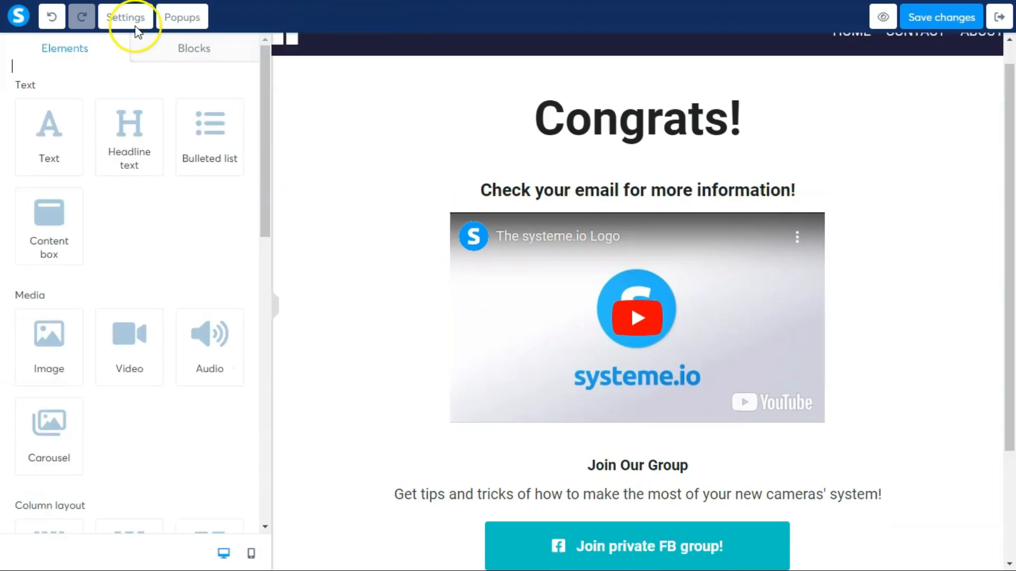
{"action": "left_click", "coordinate": [562, 263]}
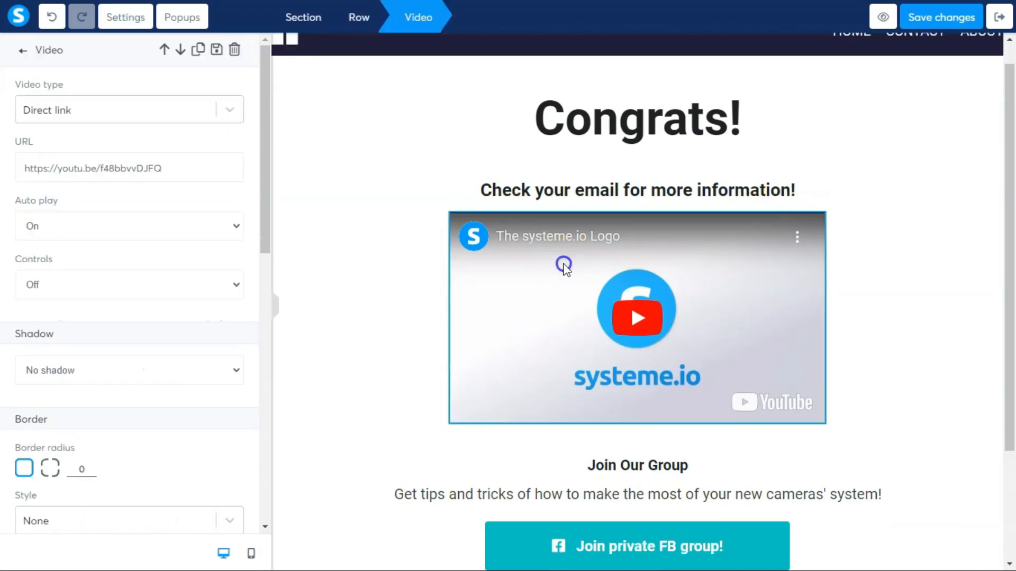
{"action": "double_click", "coordinate": [191, 173]}
{"action": "left_click", "coordinate": [229, 110]}
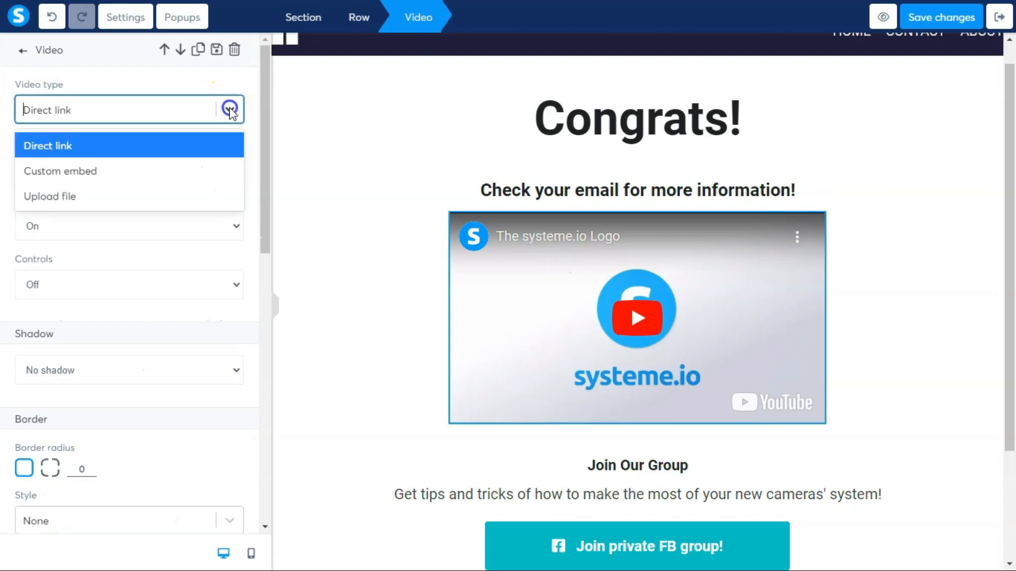
{"action": "left_click", "coordinate": [93, 200]}
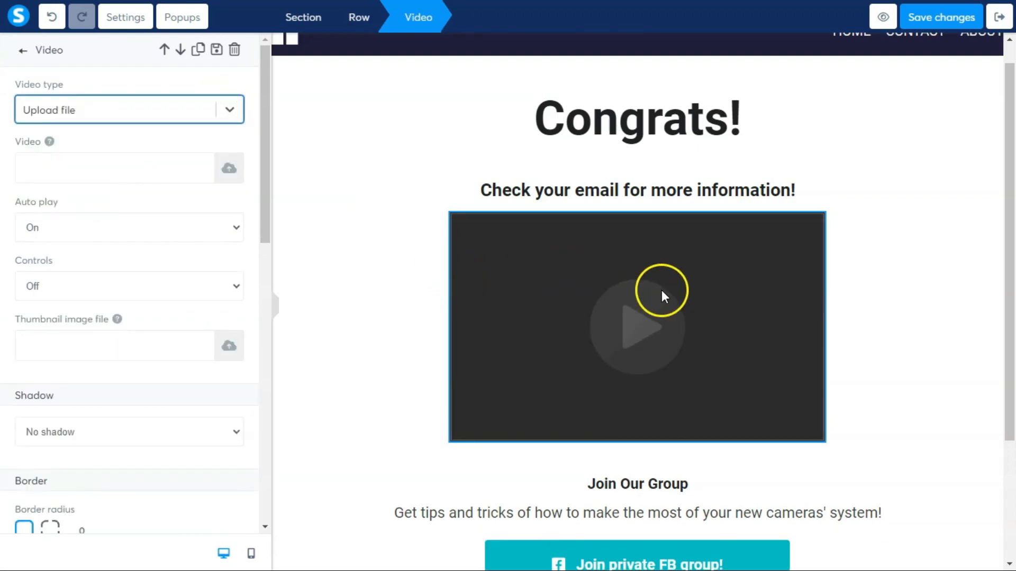
{"action": "left_click", "coordinate": [425, 265]}
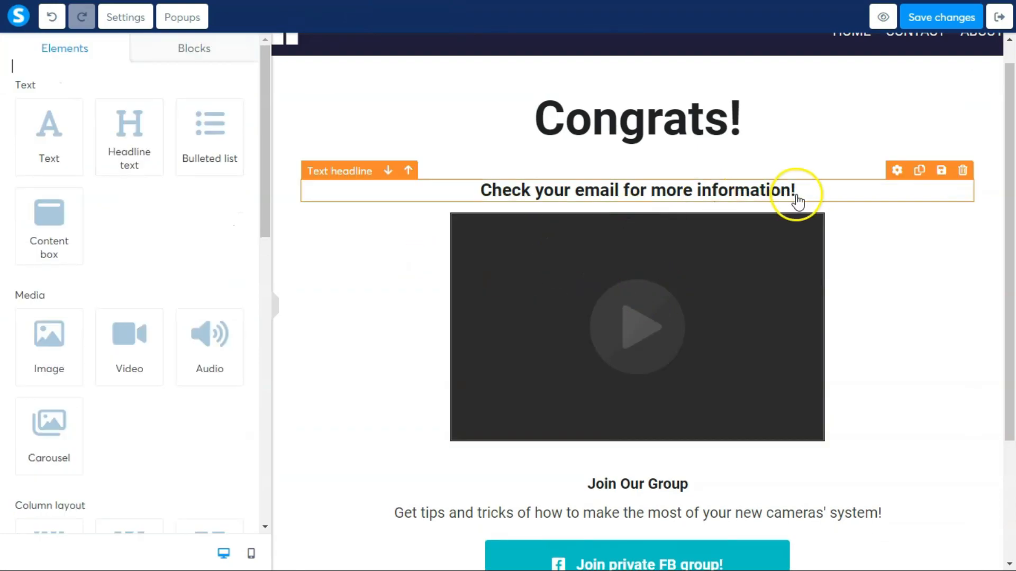
Delete the video, the "Join private FB group!" button and the footer from the page.
{"action": "mouse_move", "coordinate": [820, 221]}
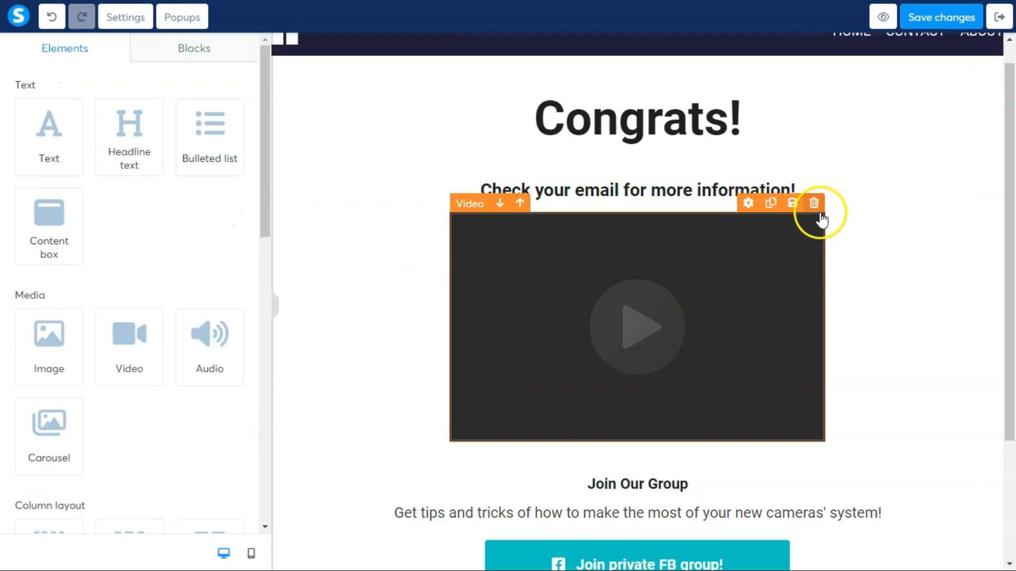
{"action": "left_click", "coordinate": [814, 204]}
{"action": "key", "text": "Return"}
{"action": "mouse_move", "coordinate": [932, 327]}
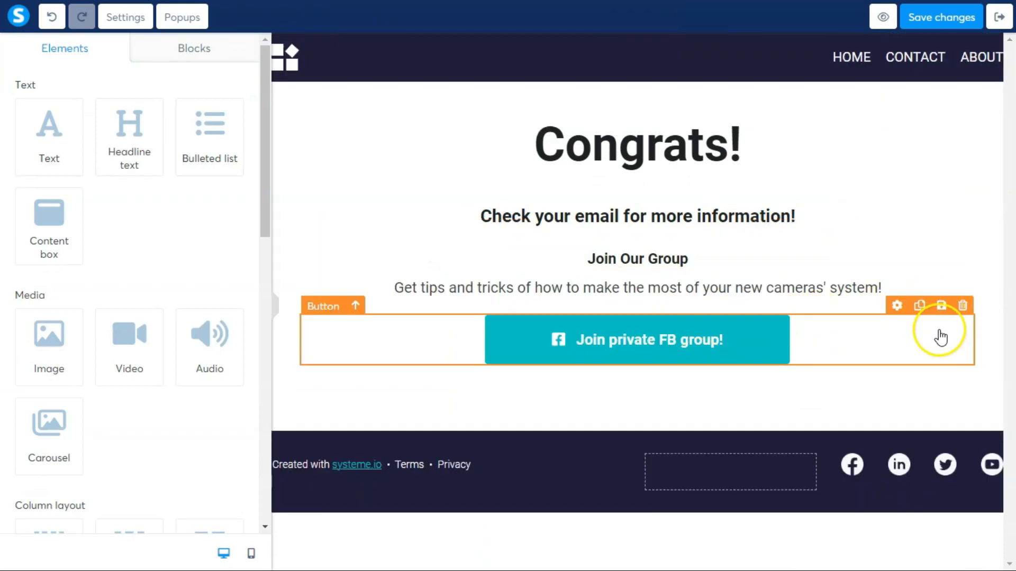
{"action": "left_click", "coordinate": [964, 307]}
{"action": "left_click", "coordinate": [570, 78]}
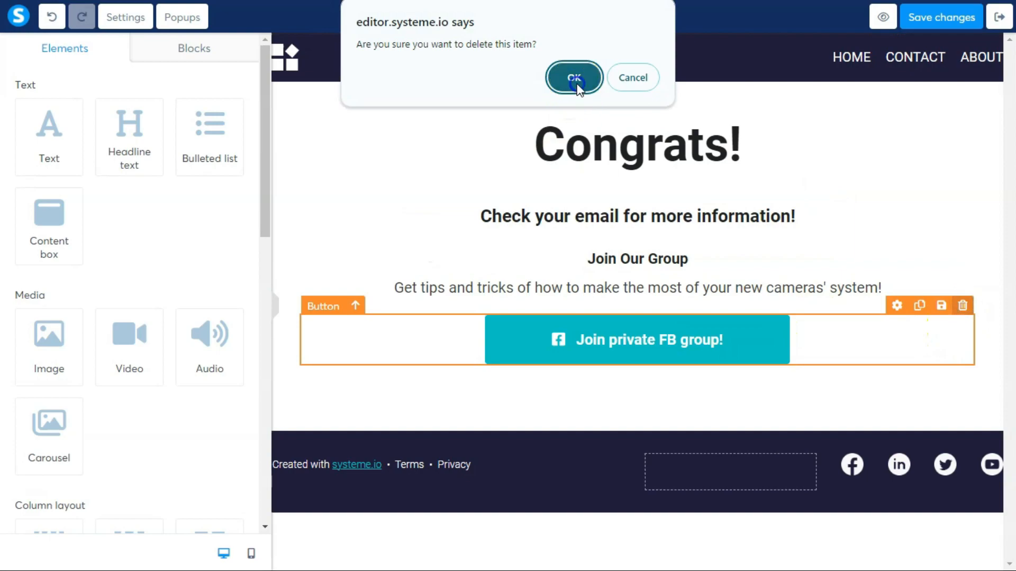
{"action": "left_click", "coordinate": [992, 376]}
{"action": "key", "text": "Return"}
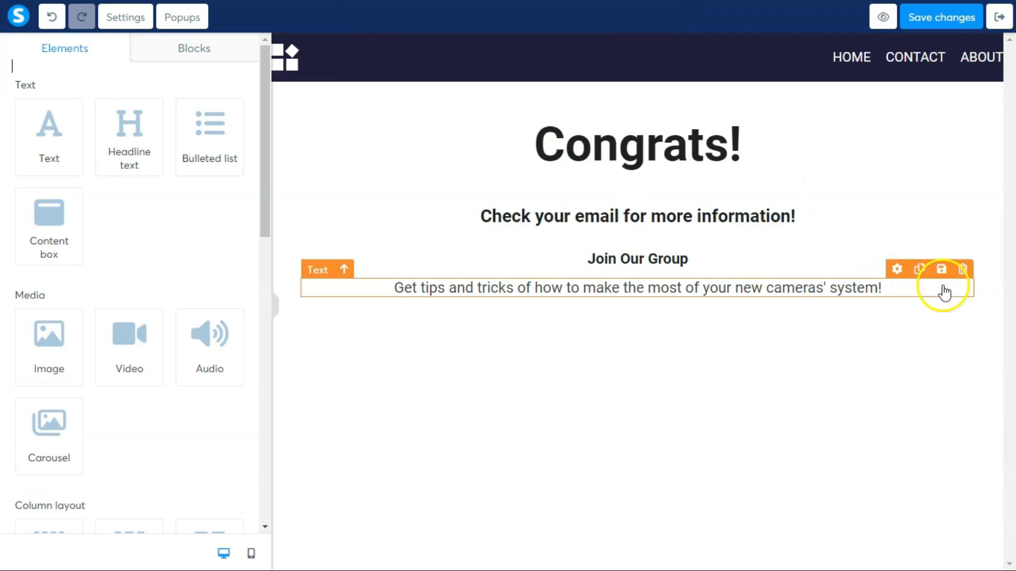
Add a new button element below the "Get tips and tricks" text.
{"action": "mouse_move", "coordinate": [651, 229]}
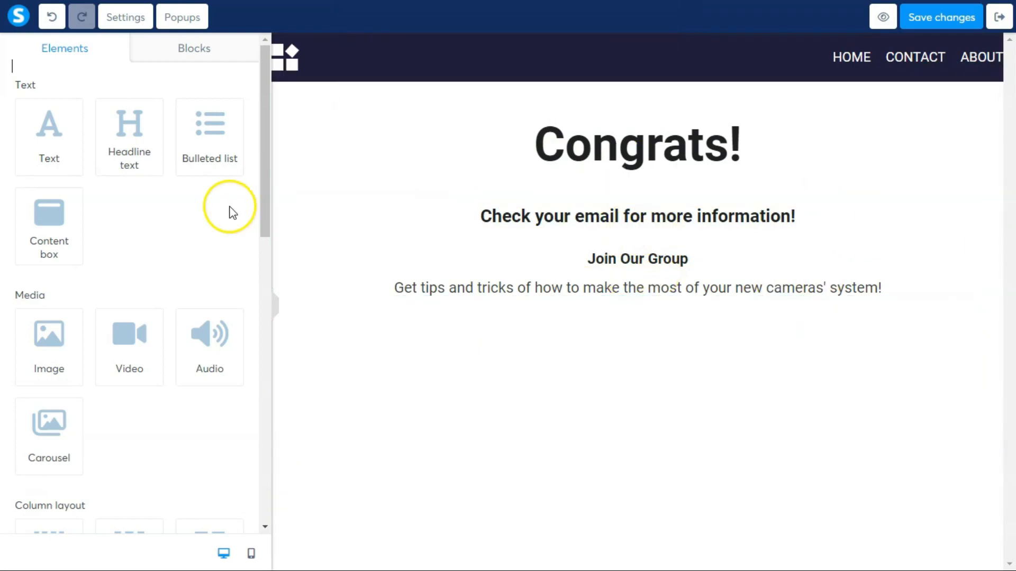
{"action": "scroll", "coordinate": [253, 250], "scroll_direction": "down", "scroll_amount": 5}
{"action": "scroll", "coordinate": [252, 250], "scroll_direction": "down", "scroll_amount": 4}
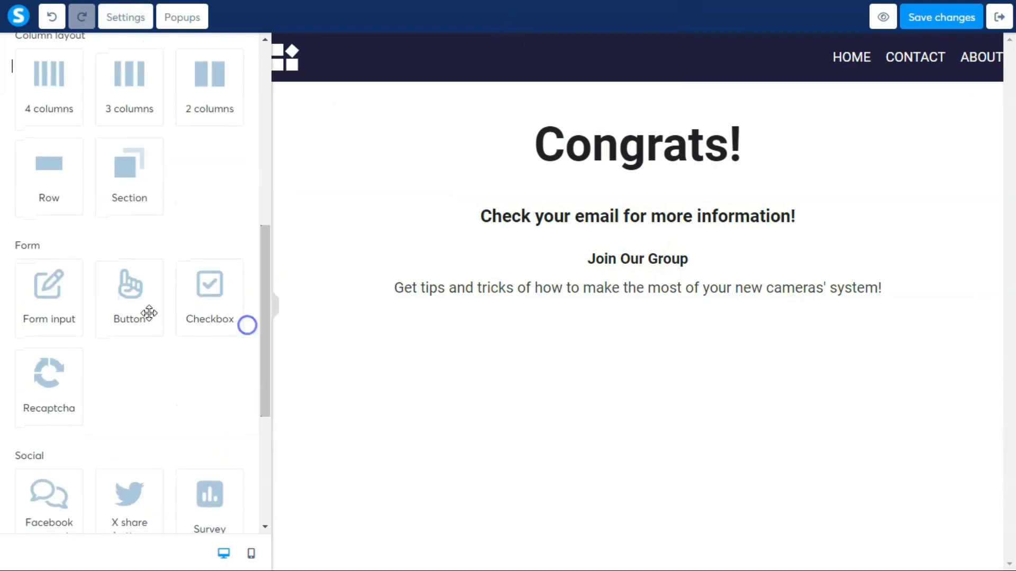
{"action": "left_click", "coordinate": [129, 293]}
{"action": "left_click", "coordinate": [610, 357]}
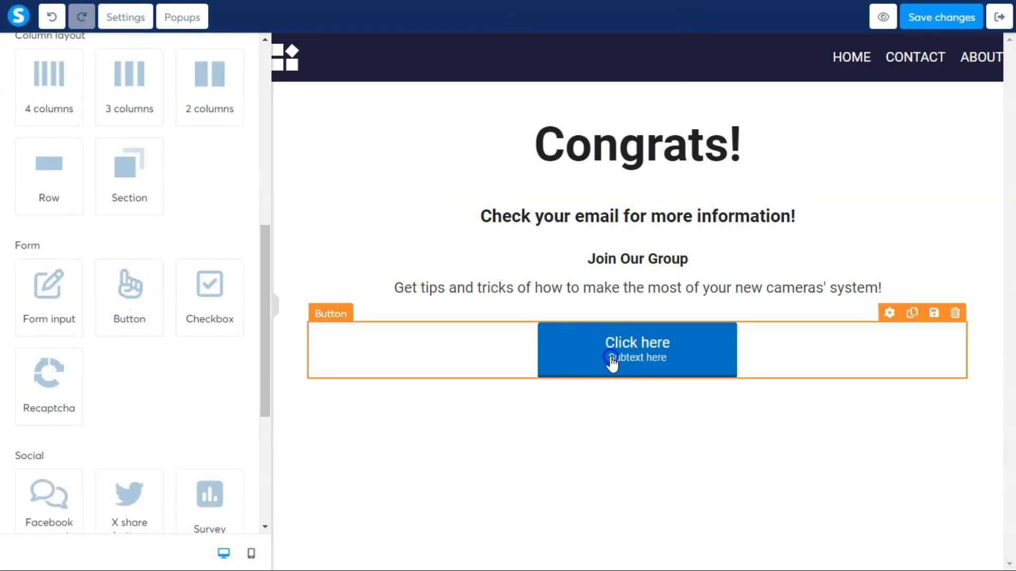
Copy "Are you ready to build your own business and be your own boss? Checkout the 72 hours Chellenge Below!" from the published Congrats! page.
{"action": "triple_click", "coordinate": [641, 289]}
{"action": "key", "text": "BackSpace"}
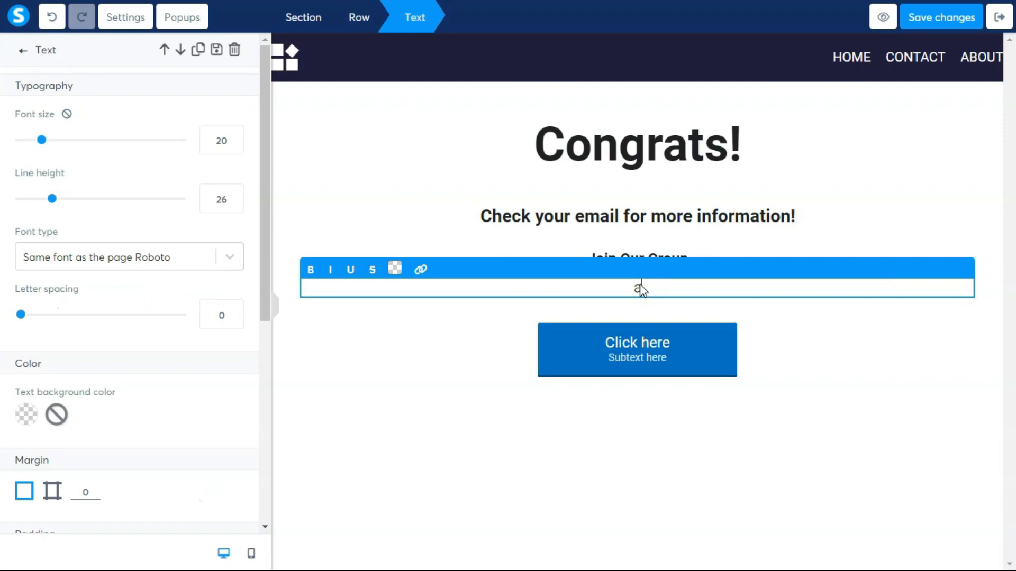
{"action": "type", "text": "Are"}
{"action": "key", "text": "F11"}
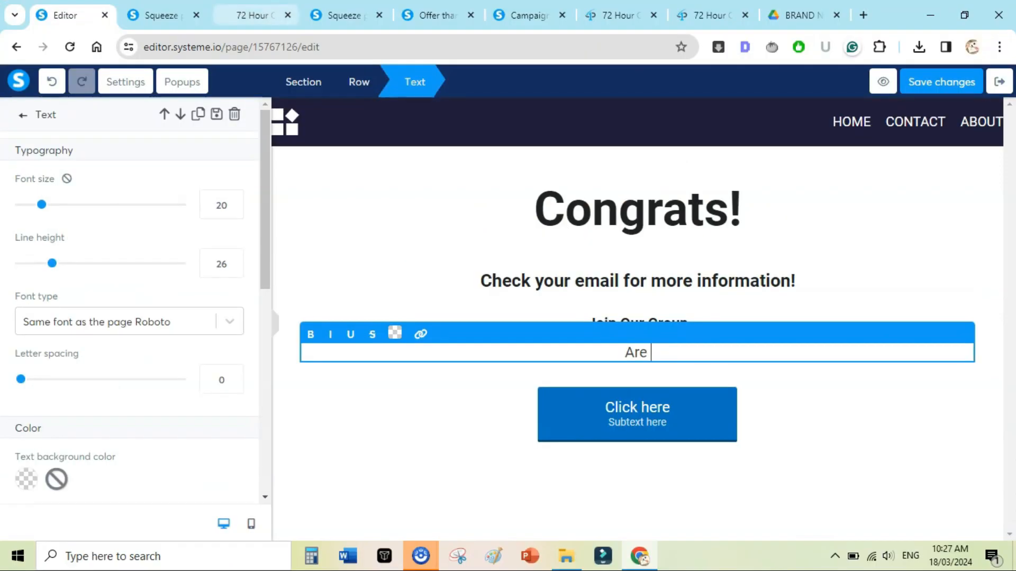
{"action": "left_click", "coordinate": [254, 15]}
{"action": "left_click", "coordinate": [438, 14]}
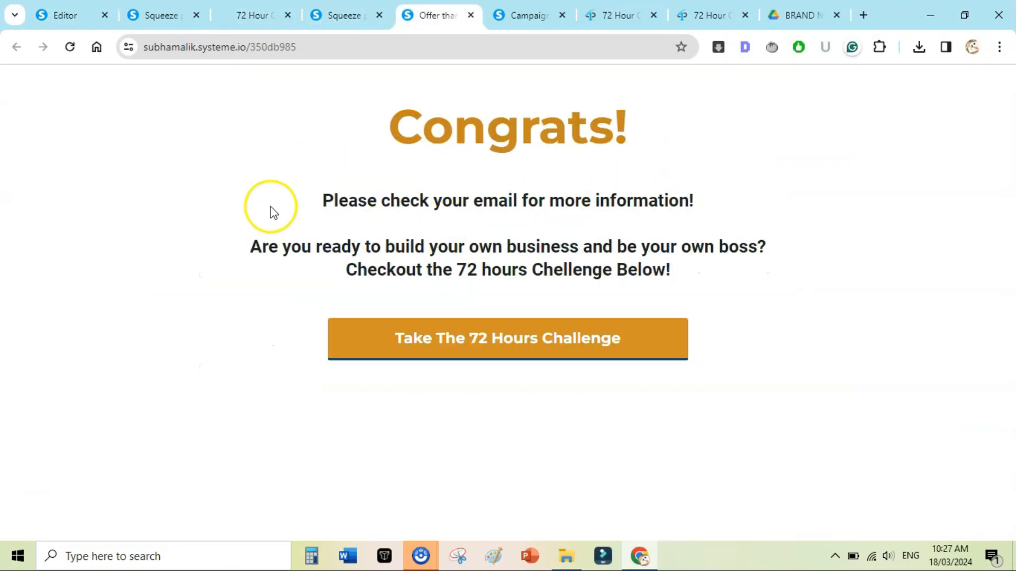
{"action": "left_click_drag", "start_coordinate": [250, 247], "coordinate": [641, 263]}
Replace the text above the button with the copied two-line invitation and delete the "Join Our Group" headline.
{"action": "key", "text": "ctrl+1"}
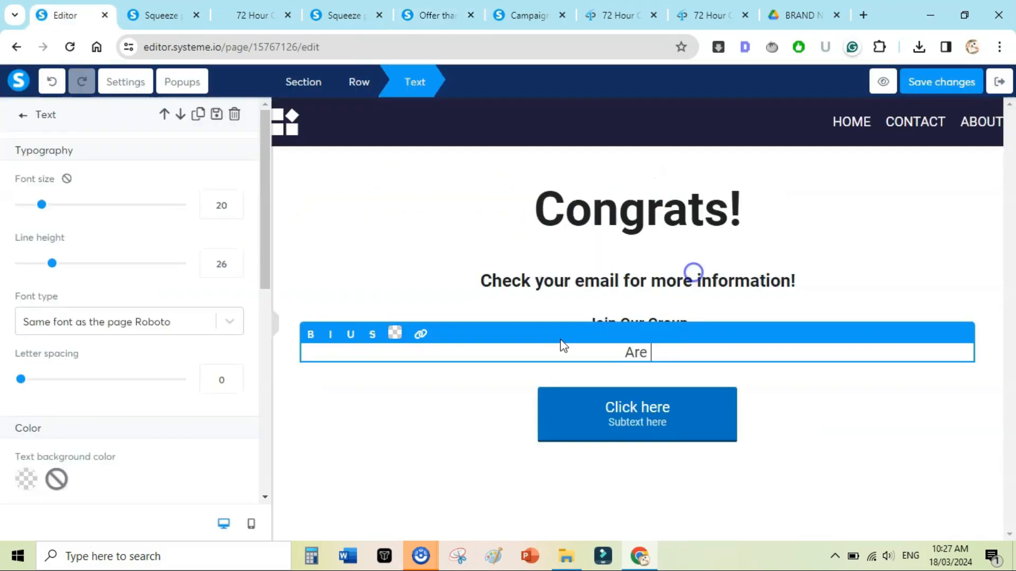
{"action": "double_click", "coordinate": [631, 350]}
{"action": "type", "text": "Are you ready to build your own business and be your own boss? Checkout the 72 hours Chellenge Below!"}
{"action": "left_click", "coordinate": [868, 306]}
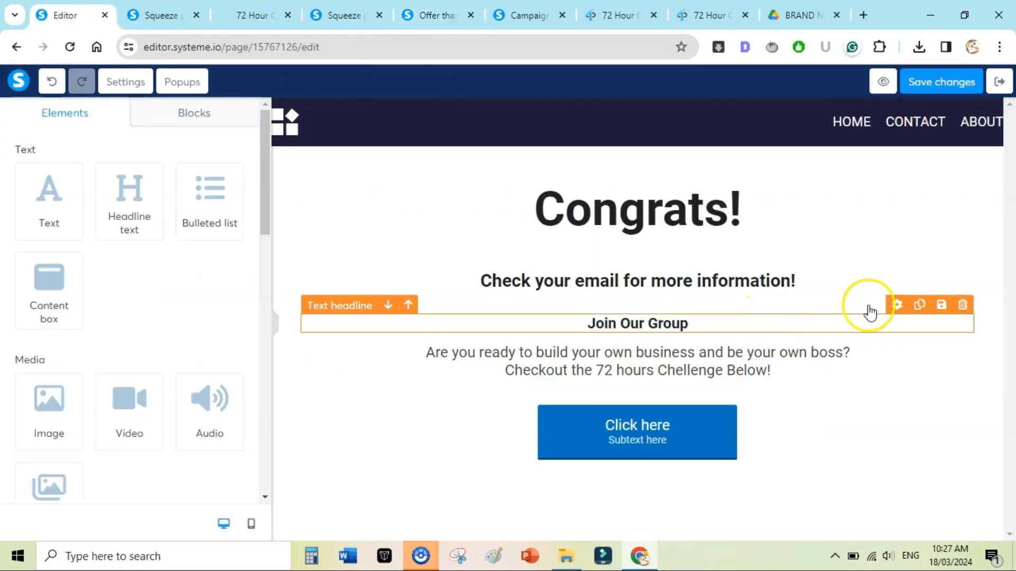
{"action": "left_click", "coordinate": [962, 304]}
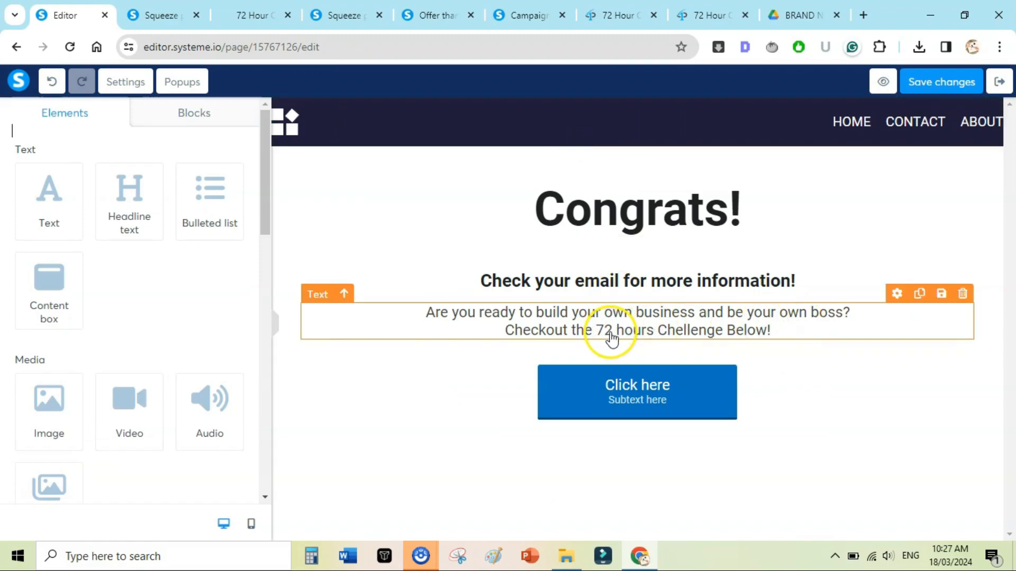
Set the "Click here" button's action to Open URL.
{"action": "left_click", "coordinate": [568, 396]}
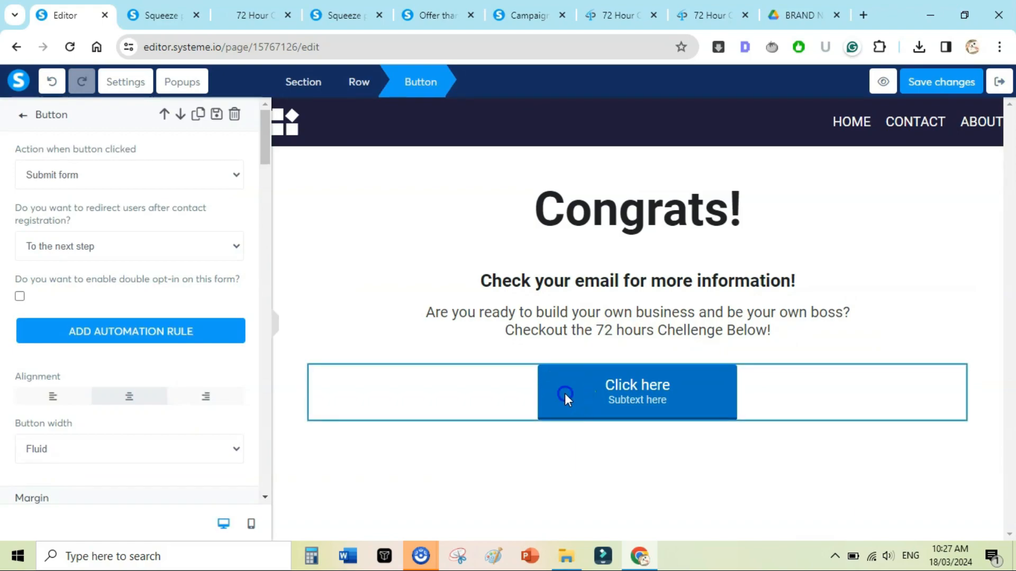
{"action": "left_click", "coordinate": [563, 392]}
{"action": "left_click", "coordinate": [564, 393]}
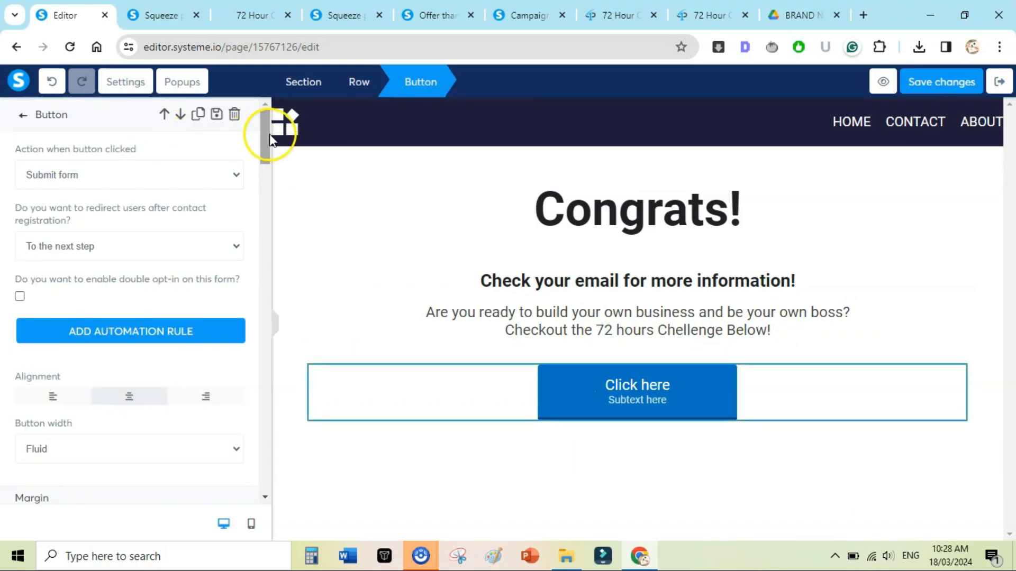
{"action": "scroll", "coordinate": [269, 134], "scroll_direction": "down", "scroll_amount": 1}
{"action": "scroll", "coordinate": [187, 178], "scroll_direction": "up", "scroll_amount": 1}
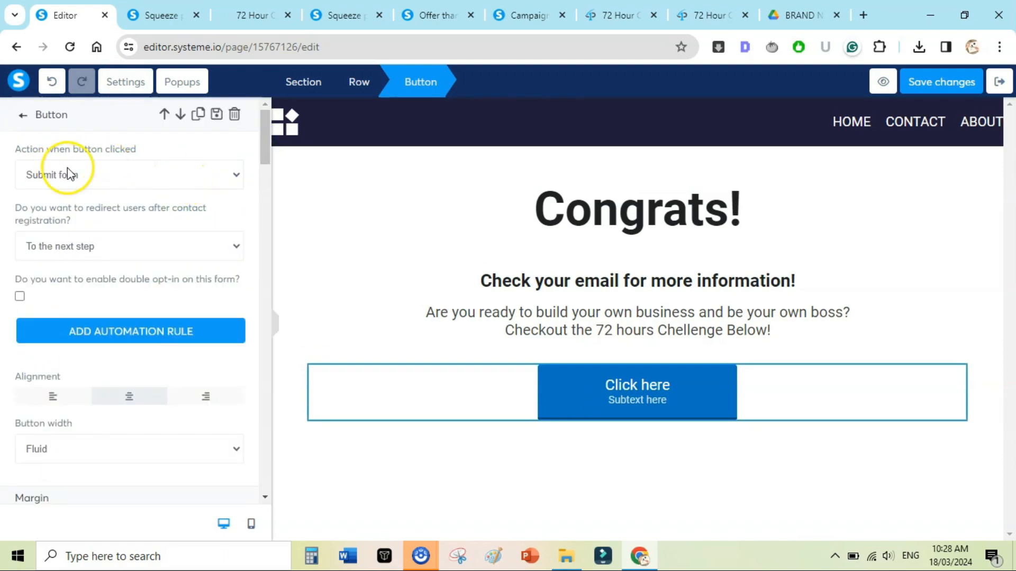
{"action": "left_click", "coordinate": [131, 169]}
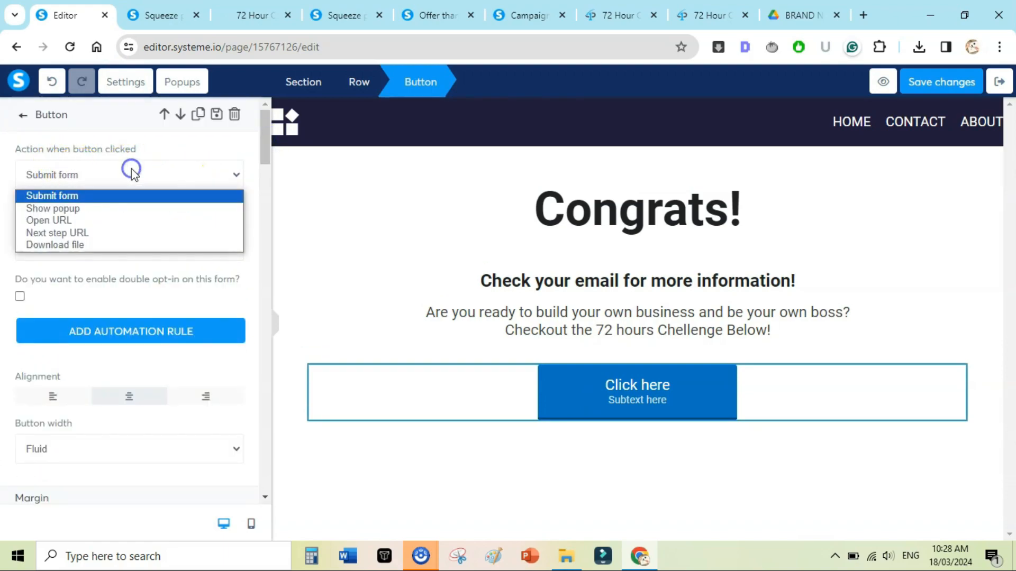
{"action": "left_click", "coordinate": [119, 222]}
{"action": "left_click", "coordinate": [124, 236]}
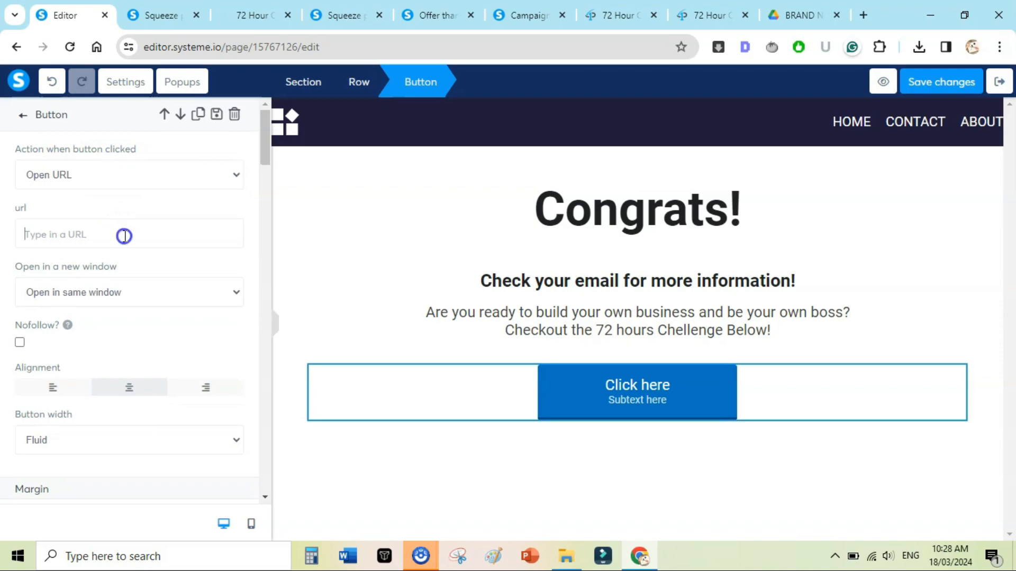
Copy the 72 Hr Challenge Opt In Page referral link from the affiliate dashboard and paste it as the button's URL.
{"action": "left_click", "coordinate": [431, 15]}
{"action": "left_click", "coordinate": [545, 13]}
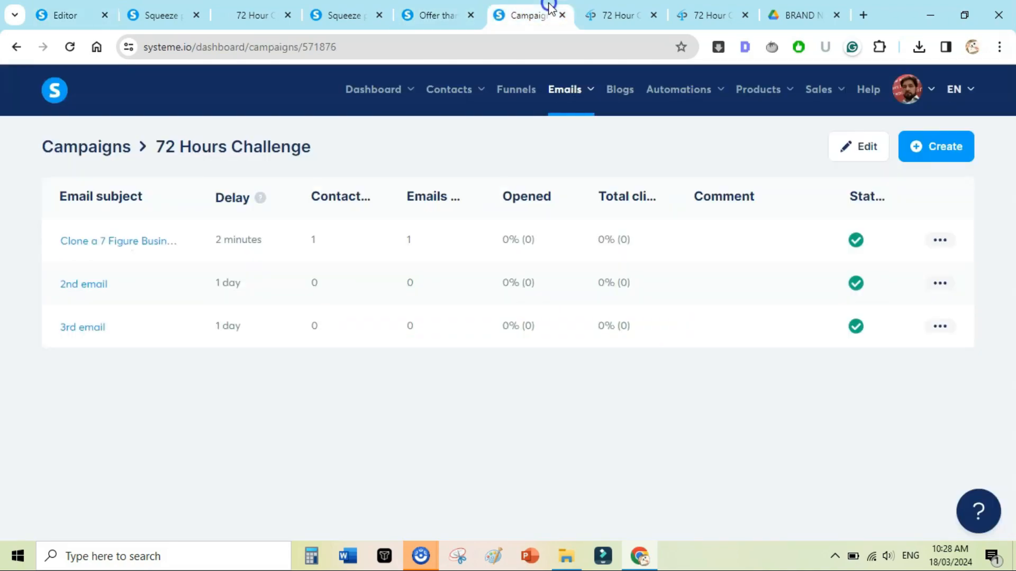
{"action": "left_click", "coordinate": [601, 11]}
{"action": "left_click_drag", "start_coordinate": [1010, 122], "coordinate": [1012, 314]}
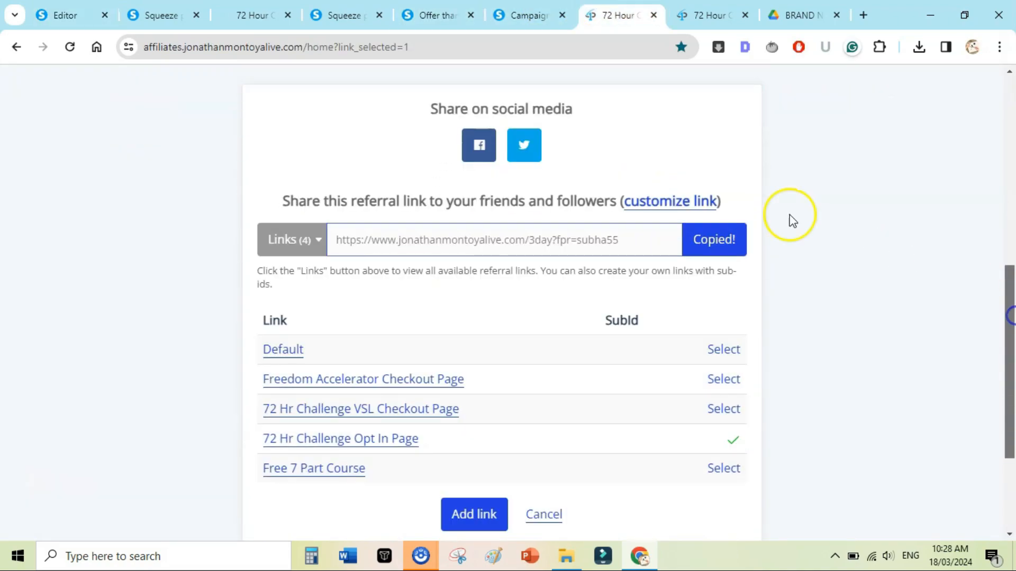
{"action": "left_click", "coordinate": [707, 244]}
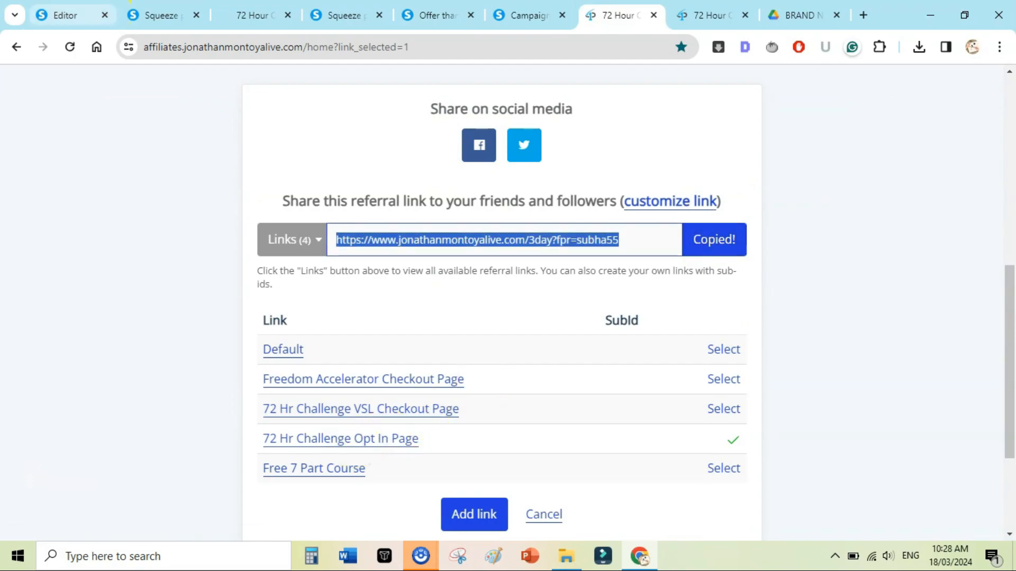
{"action": "left_click", "coordinate": [65, 15]}
{"action": "left_click", "coordinate": [111, 244]}
{"action": "key", "text": "ctrl+v"}
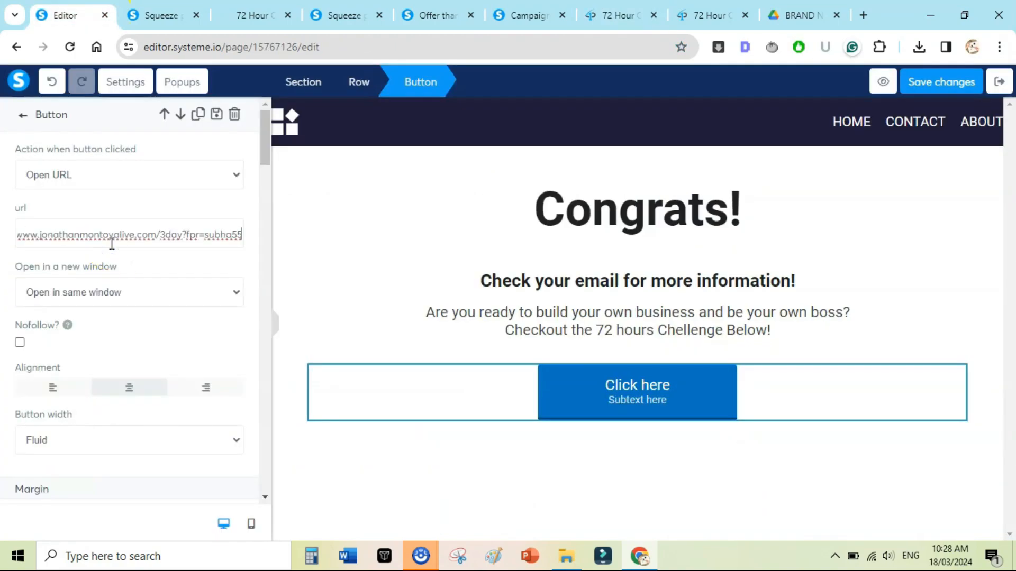
{"action": "left_click", "coordinate": [382, 273]}
Change the "Click here" button's background color to the default orange.
{"action": "left_click", "coordinate": [573, 407]}
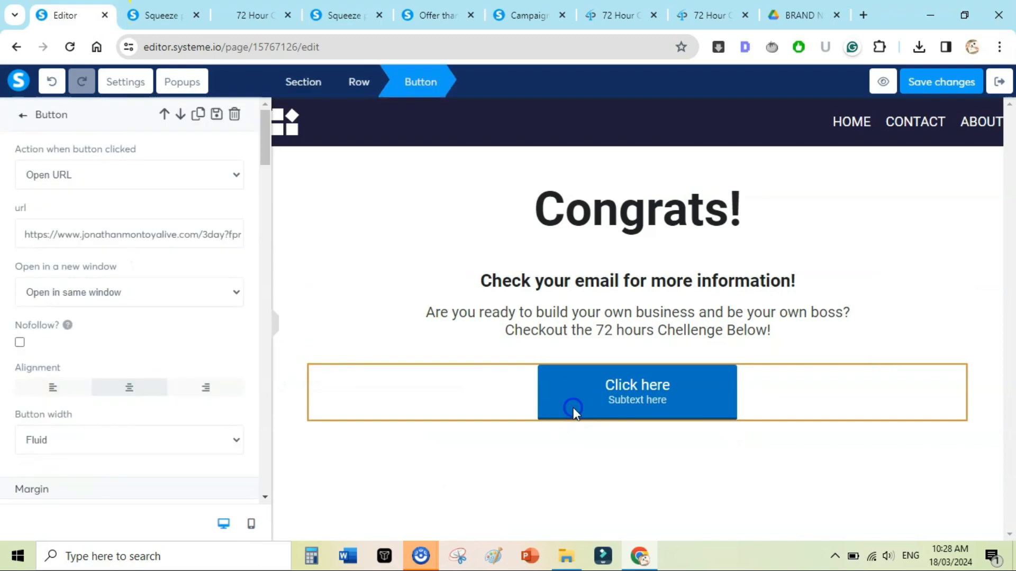
{"action": "left_click_drag", "start_coordinate": [265, 136], "coordinate": [269, 278]}
{"action": "left_click", "coordinate": [27, 379]}
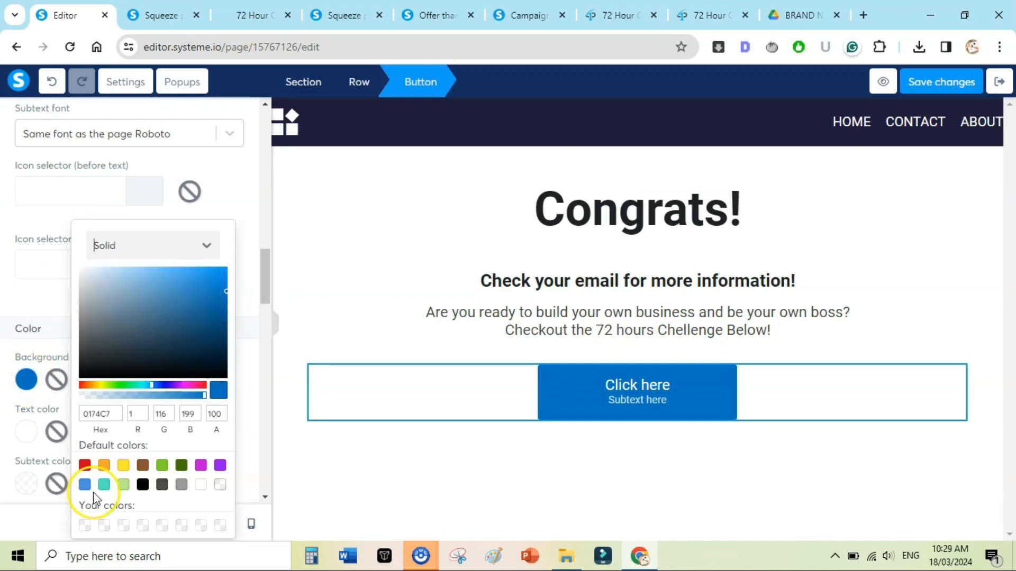
{"action": "left_click", "coordinate": [105, 465]}
Set the button text to "Take The 72 Hours Challenge Now!" and clear its subtext.
{"action": "left_click_drag", "start_coordinate": [265, 251], "coordinate": [265, 209]}
{"action": "triple_click", "coordinate": [212, 201]}
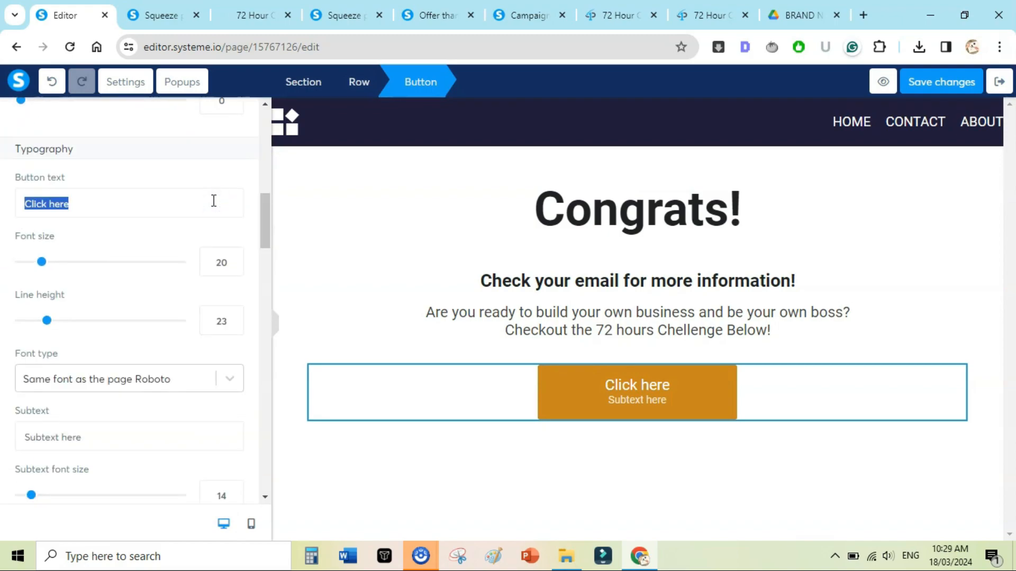
{"action": "type", "text": "tAKe The 72 Hours C"}
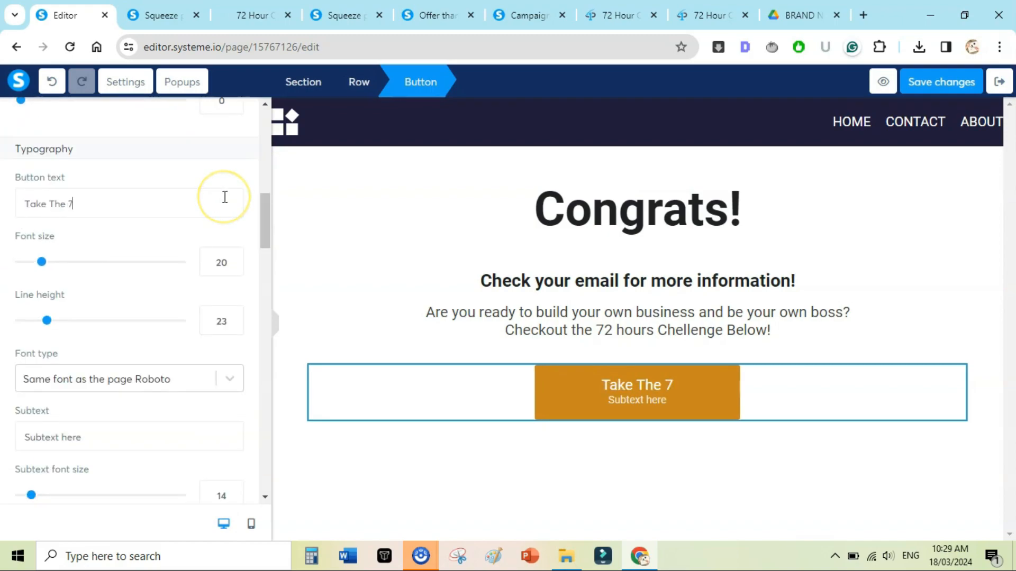
{"action": "type", "text": "allenge Now!"}
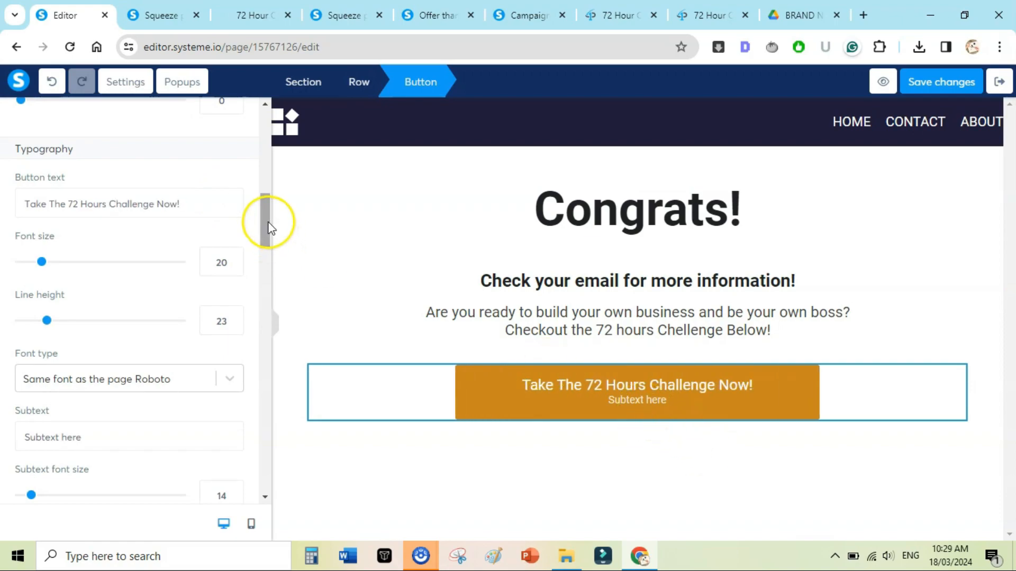
{"action": "left_click_drag", "start_coordinate": [265, 220], "coordinate": [262, 254]}
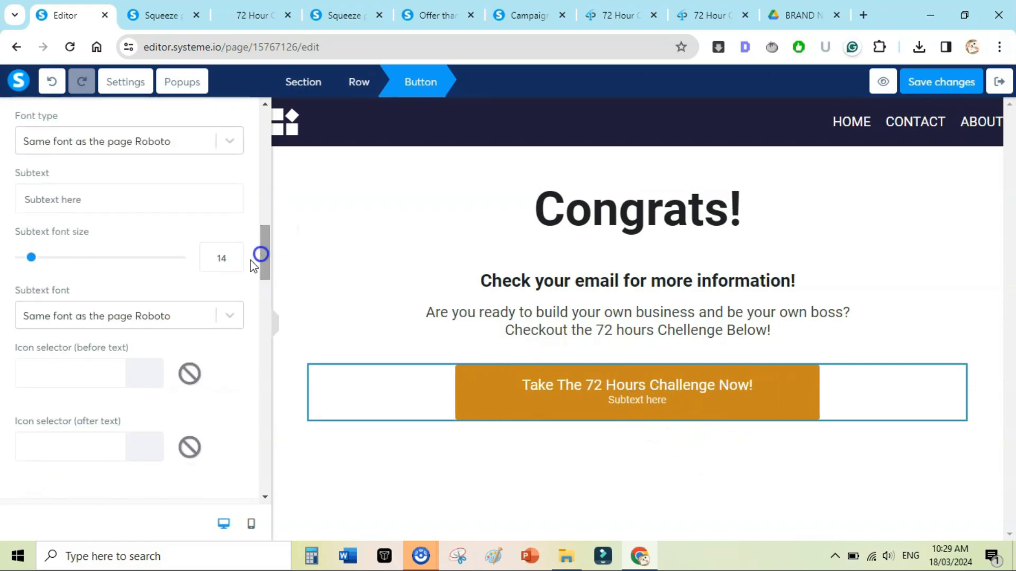
{"action": "triple_click", "coordinate": [147, 205]}
{"action": "key", "text": "BackSpace"}
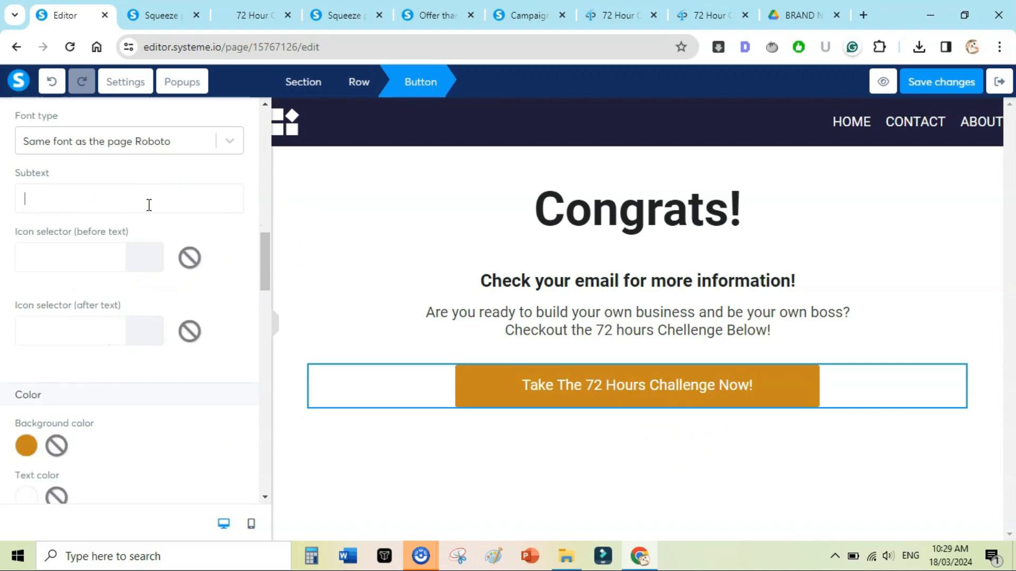
{"action": "left_click", "coordinate": [540, 458]}
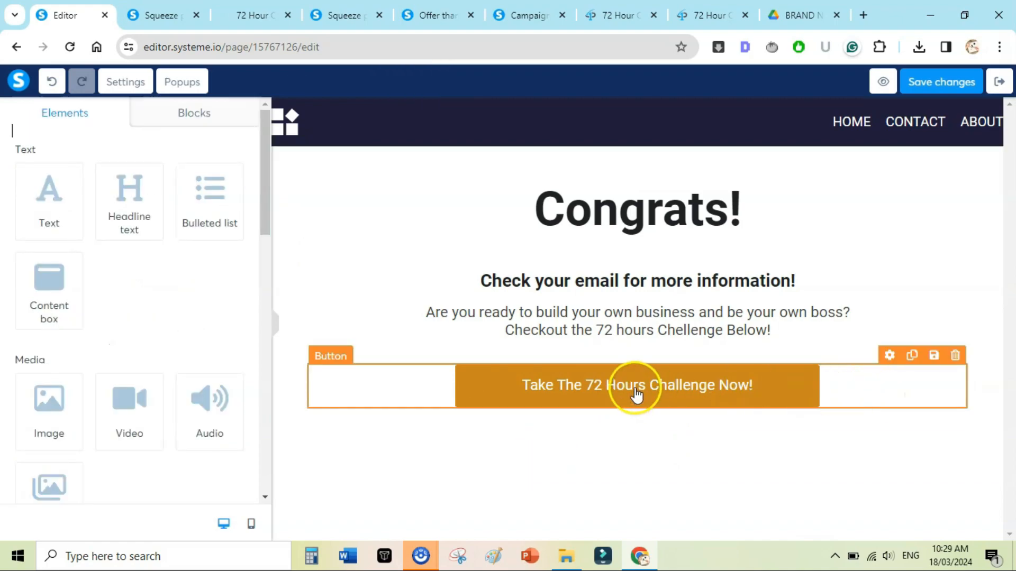
Set the "Congrats!" headline's font to the Google font Montserrat.
{"action": "double_click", "coordinate": [638, 212]}
{"action": "left_click", "coordinate": [103, 322]}
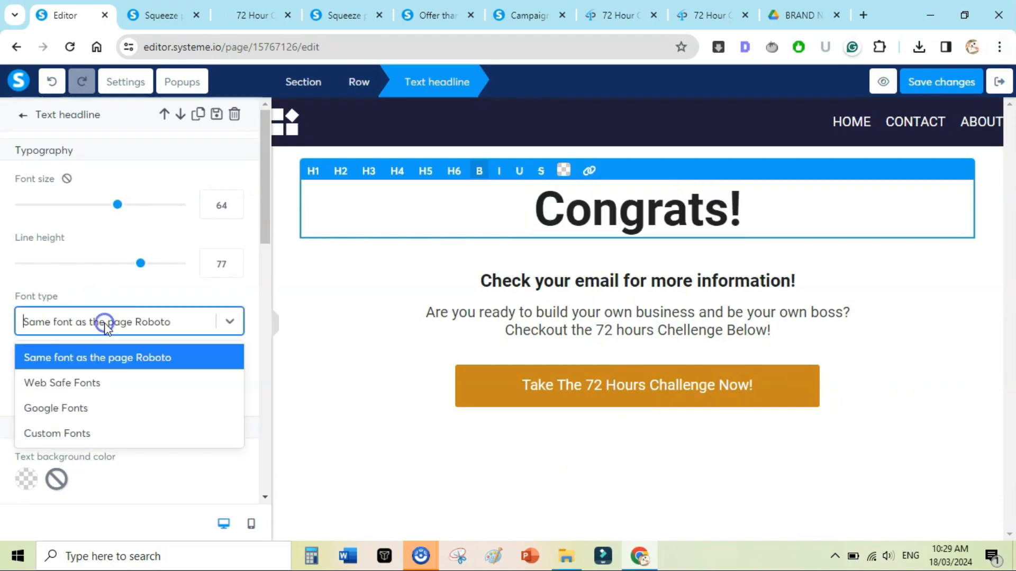
{"action": "left_click", "coordinate": [85, 409]}
{"action": "left_click", "coordinate": [104, 362]}
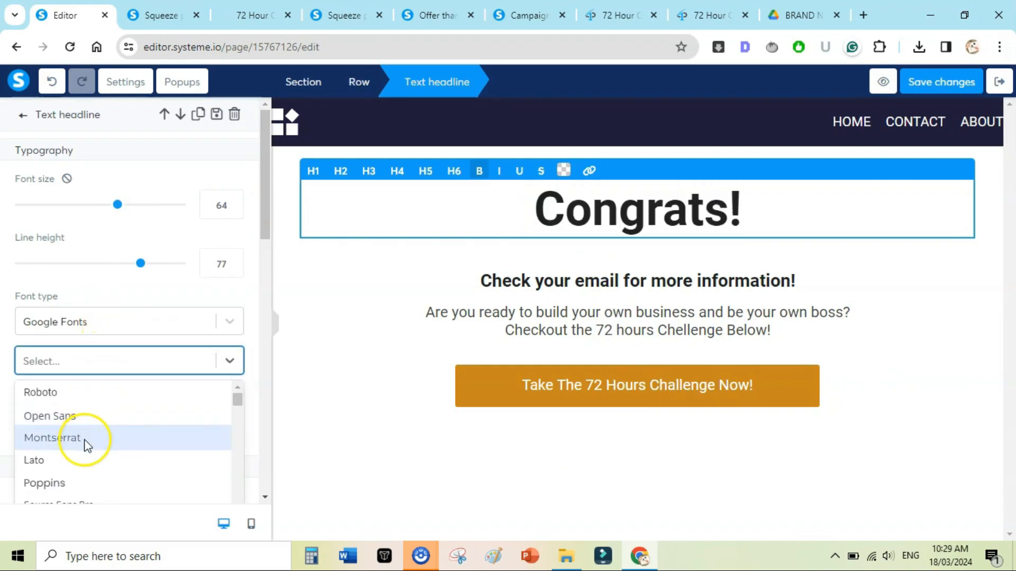
{"action": "left_click", "coordinate": [84, 440]}
Set the orange button's font to the Google font Montserrat with a bold font style.
{"action": "left_click", "coordinate": [566, 378]}
{"action": "left_click_drag", "start_coordinate": [265, 168], "coordinate": [261, 206]}
{"action": "scroll", "coordinate": [138, 194], "scroll_direction": "down", "scroll_amount": 8}
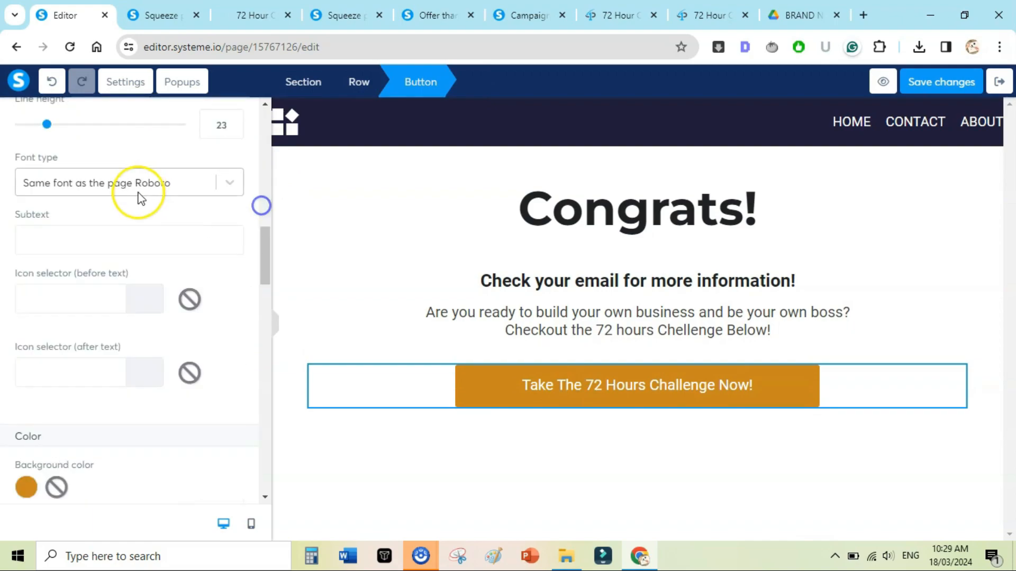
{"action": "left_click", "coordinate": [129, 185]}
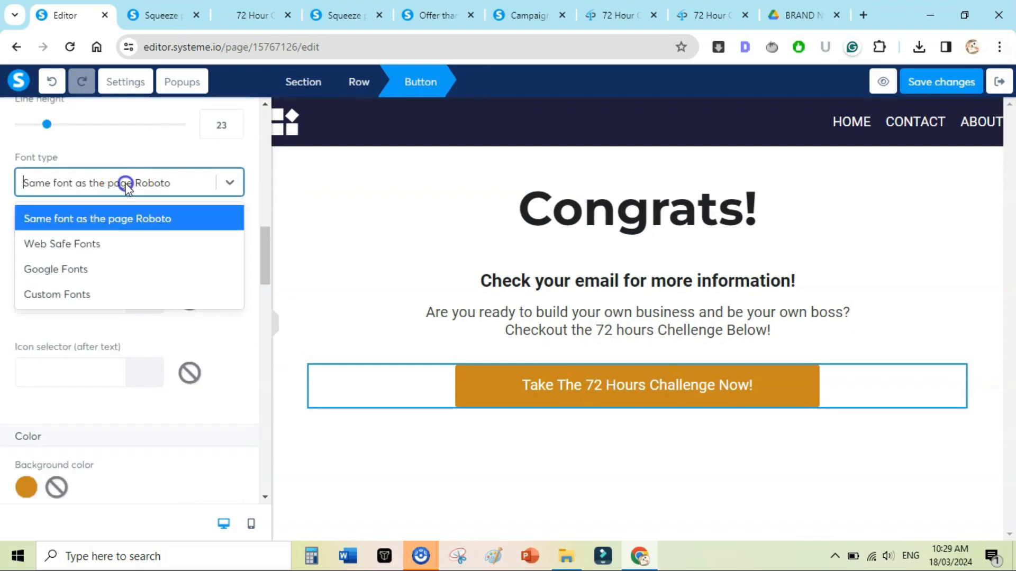
{"action": "left_click", "coordinate": [86, 270]}
{"action": "left_click", "coordinate": [87, 221]}
{"action": "left_click", "coordinate": [86, 298]}
{"action": "left_click", "coordinate": [229, 280]}
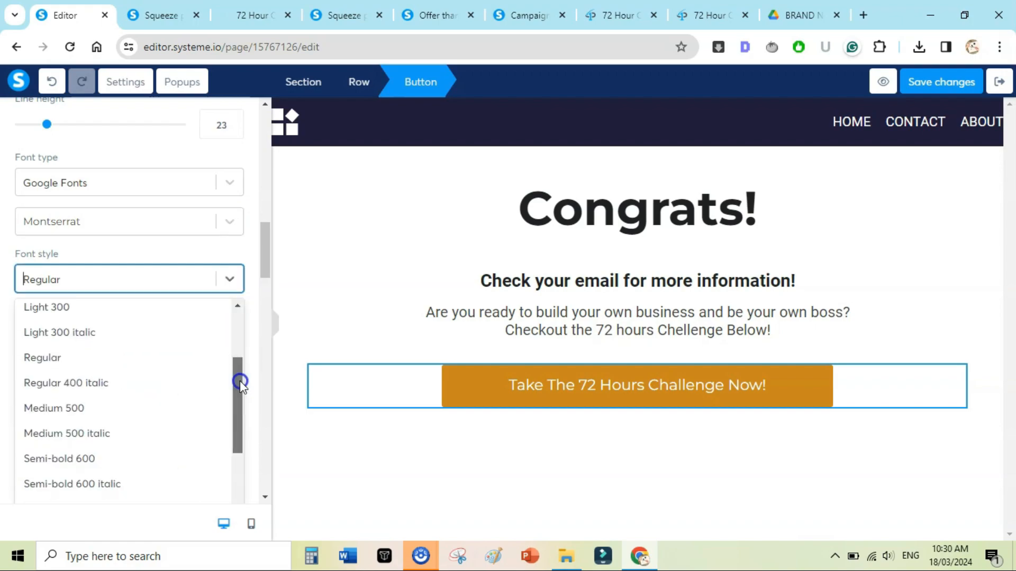
{"action": "left_click_drag", "start_coordinate": [240, 384], "coordinate": [235, 415]}
{"action": "left_click", "coordinate": [164, 421]}
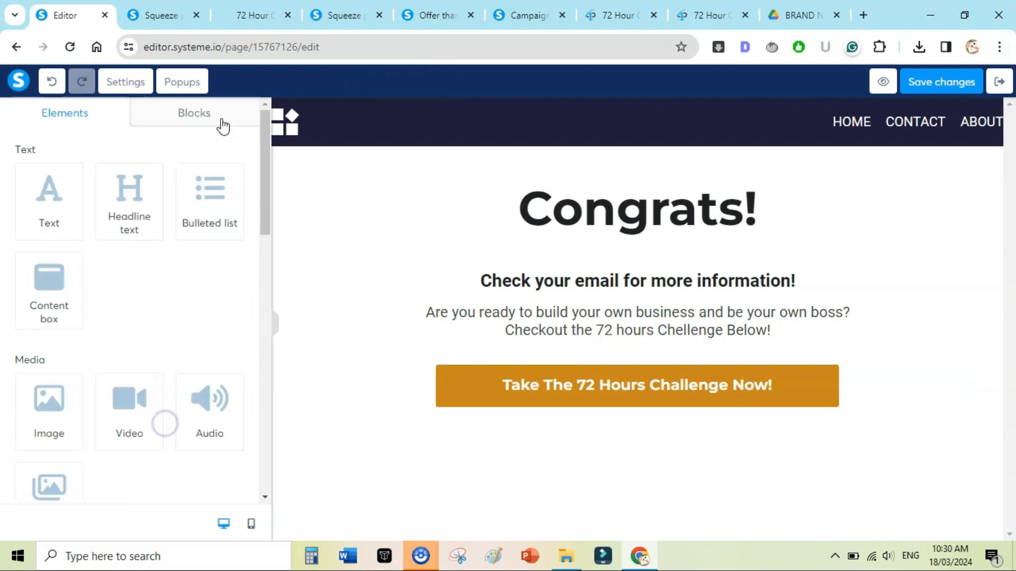
Remove the navigation header above the "Congrats!" headline and save the page changes.
{"action": "left_click", "coordinate": [123, 82]}
{"action": "left_click", "coordinate": [484, 388]}
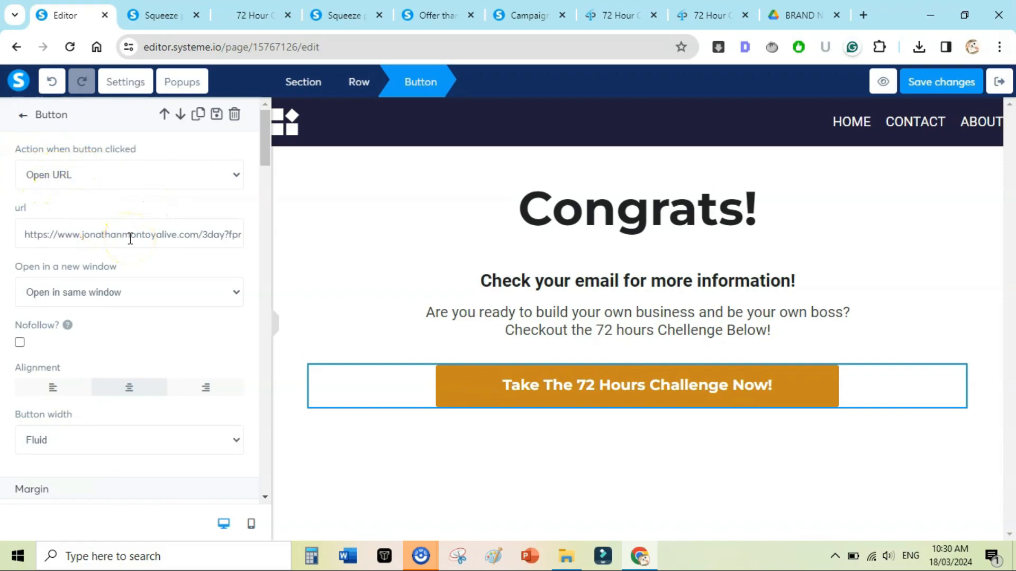
{"action": "left_click", "coordinate": [954, 87]}
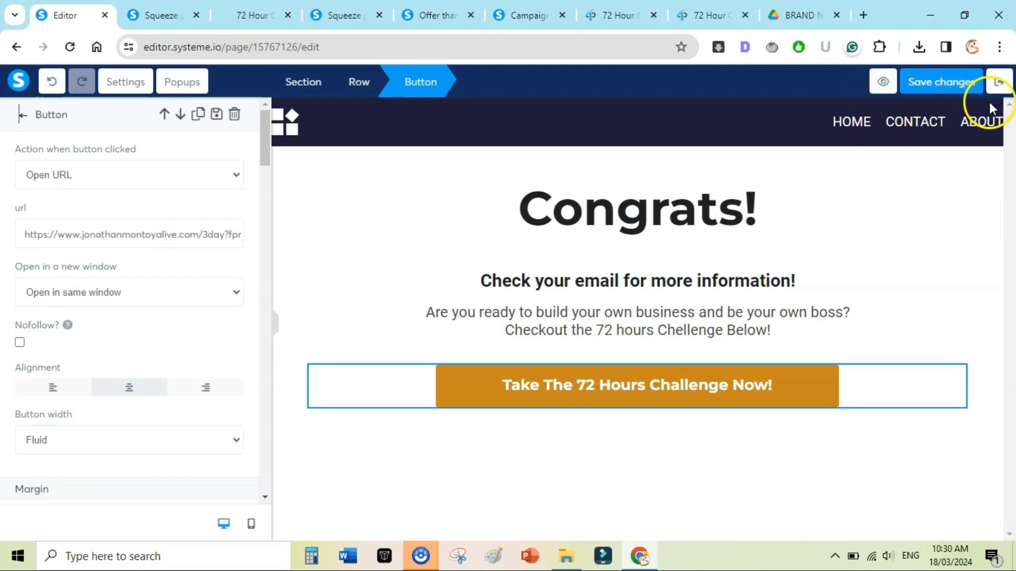
{"action": "left_click", "coordinate": [960, 231]}
{"action": "left_click", "coordinate": [950, 85]}
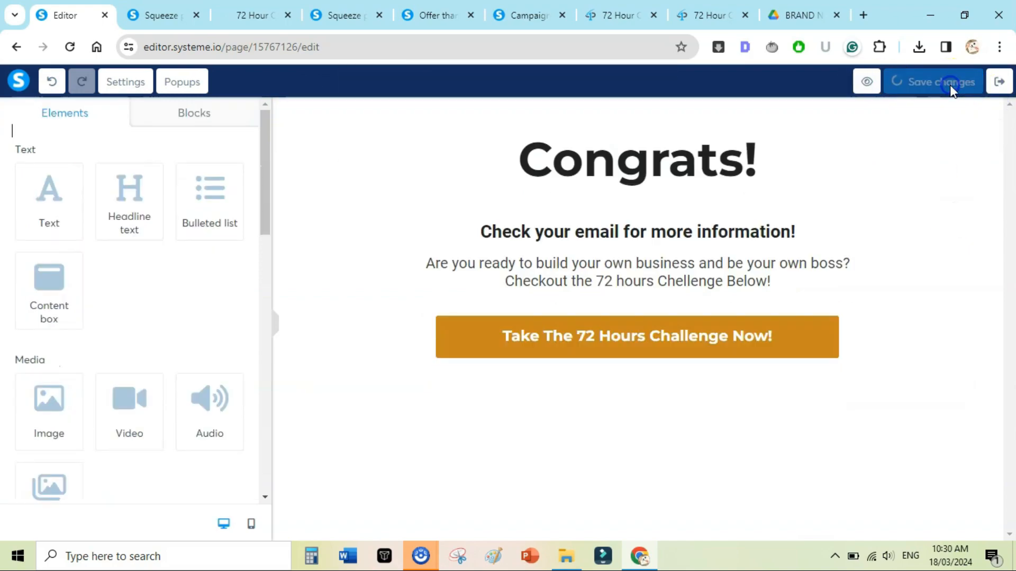
Preview the thank-you page, test where the challenge button leads, and return to the page editor.
{"action": "left_click", "coordinate": [878, 82]}
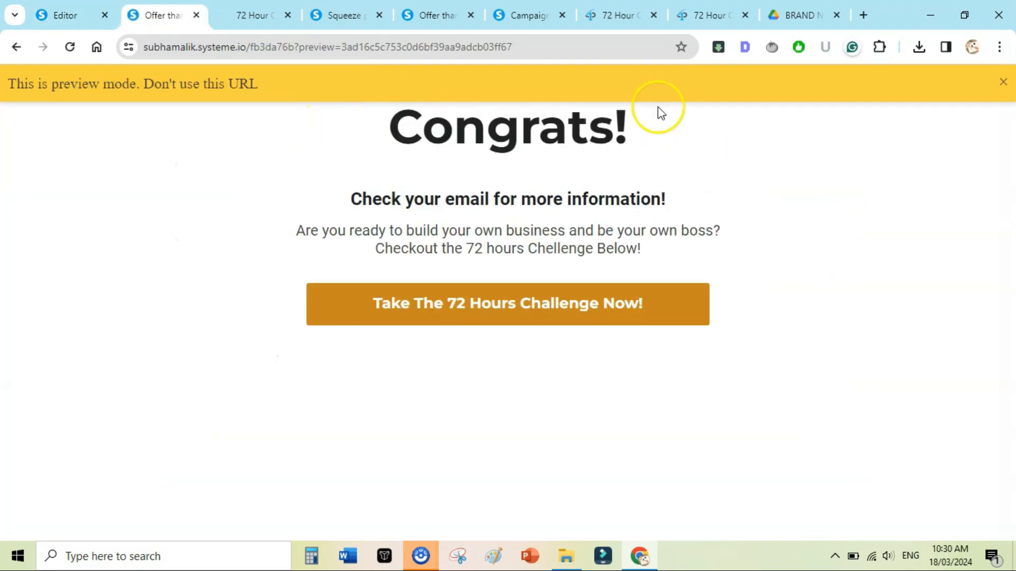
{"action": "left_click", "coordinate": [1003, 81]}
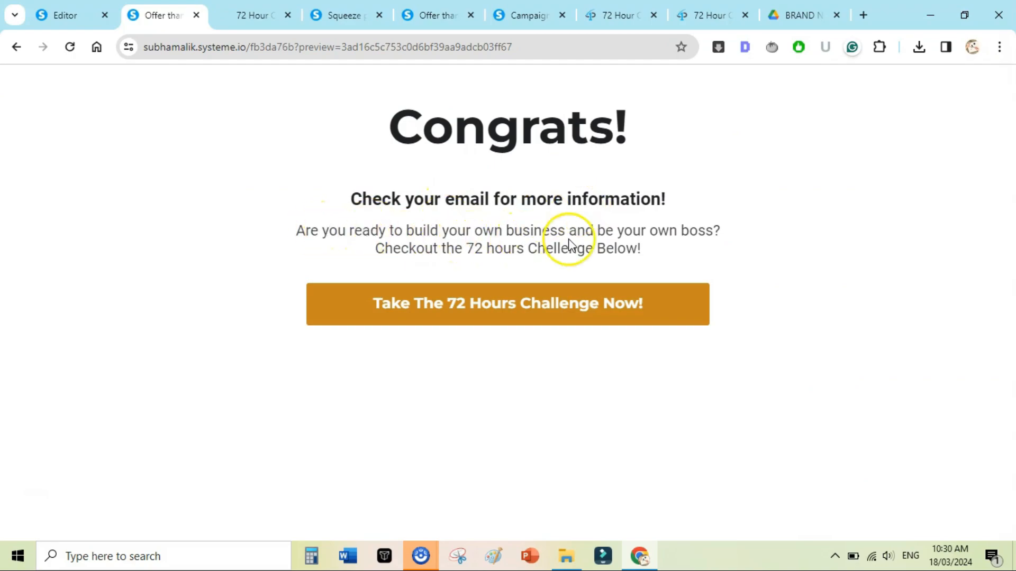
{"action": "left_click", "coordinate": [429, 317]}
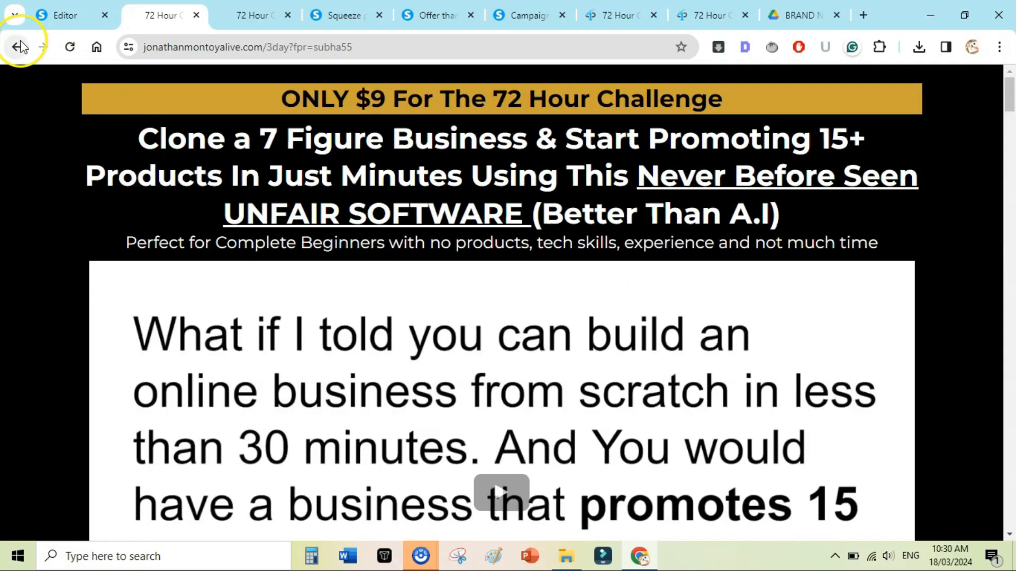
{"action": "left_click", "coordinate": [15, 47]}
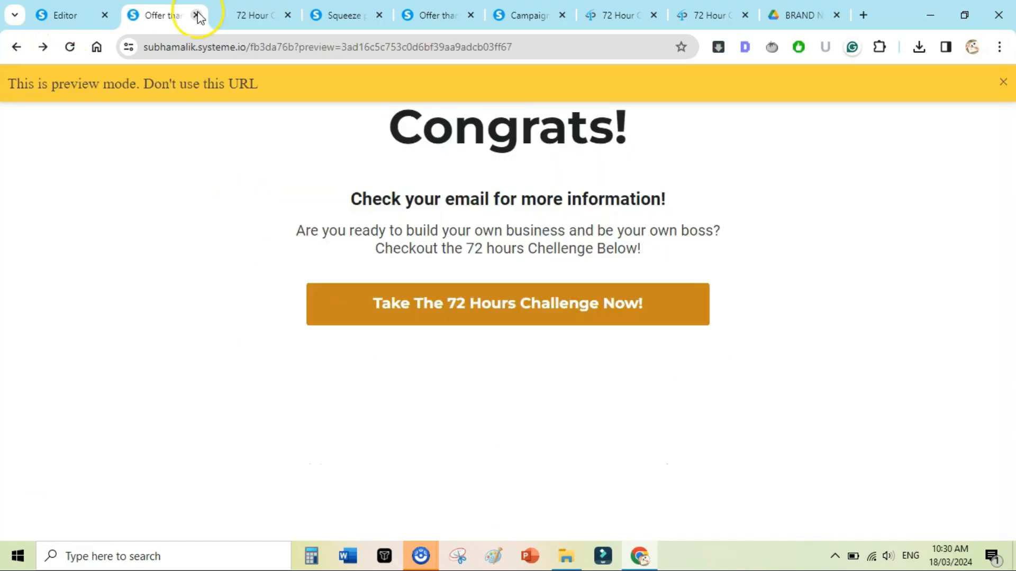
{"action": "left_click", "coordinate": [196, 14]}
{"action": "left_click", "coordinate": [69, 15]}
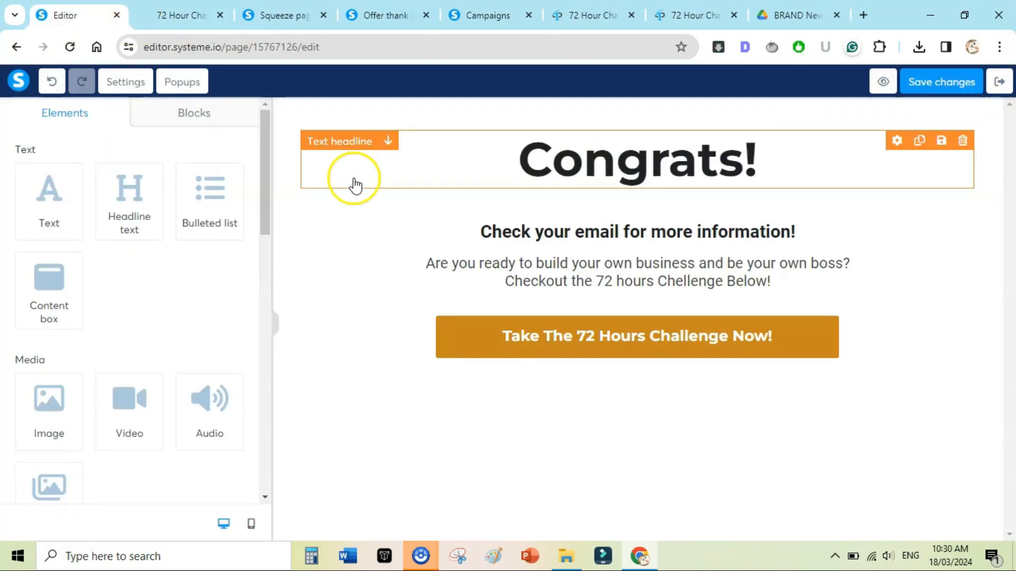
Exit the page editor and open the list of email campaigns.
{"action": "left_click", "coordinate": [1000, 83]}
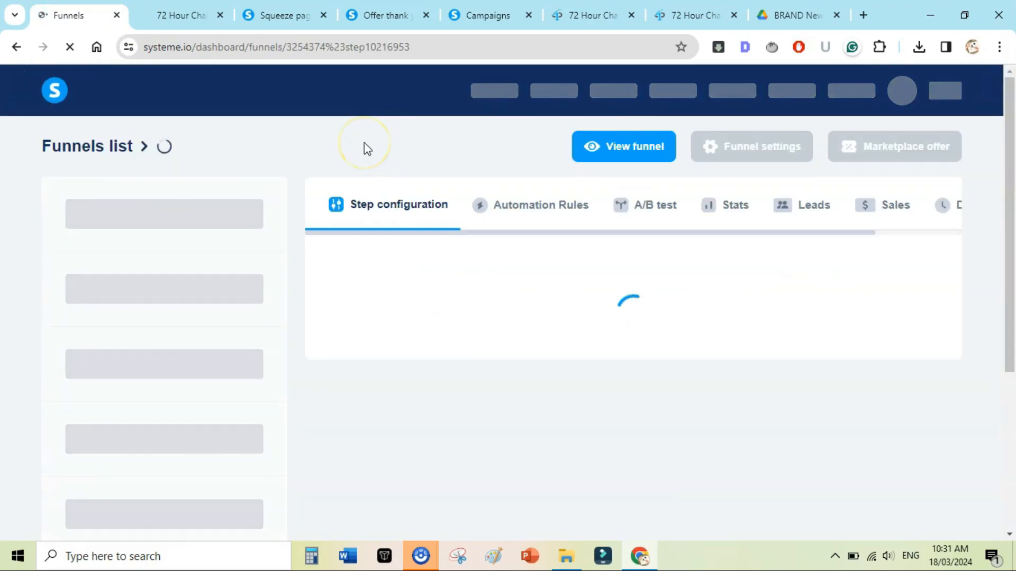
{"action": "scroll", "coordinate": [364, 141], "scroll_direction": "down", "scroll_amount": 1}
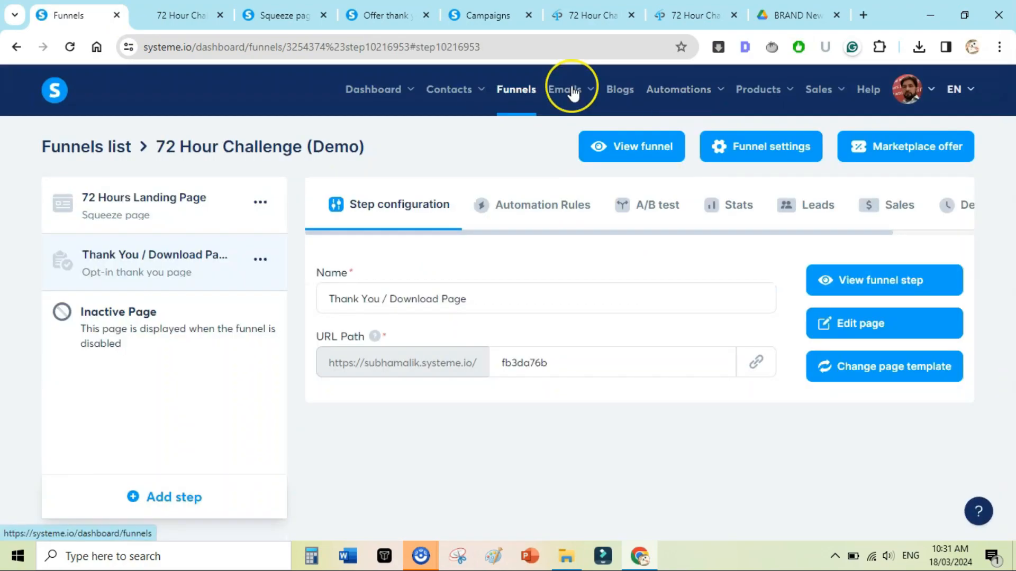
{"action": "left_click", "coordinate": [568, 90]}
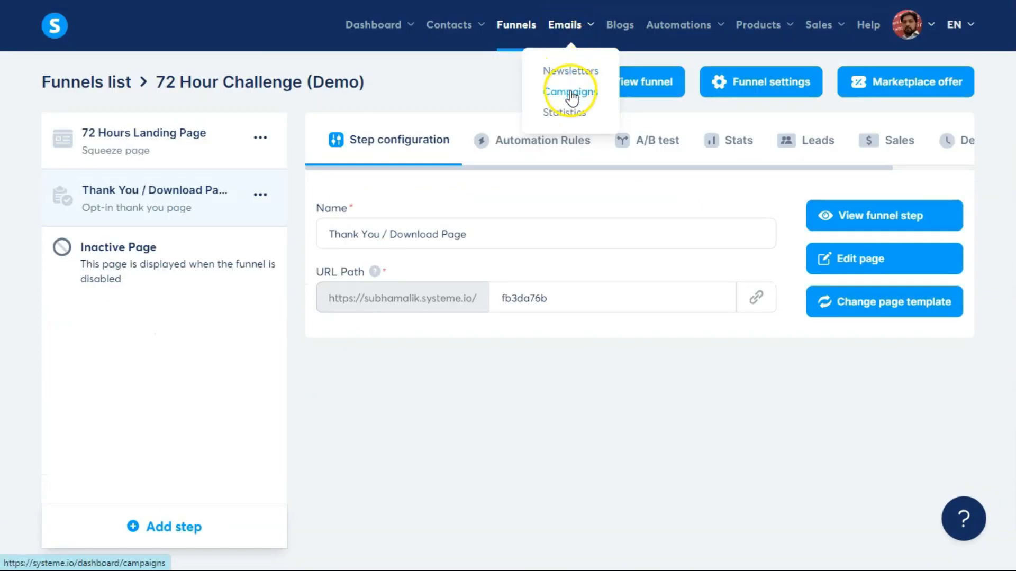
{"action": "left_click", "coordinate": [571, 95]}
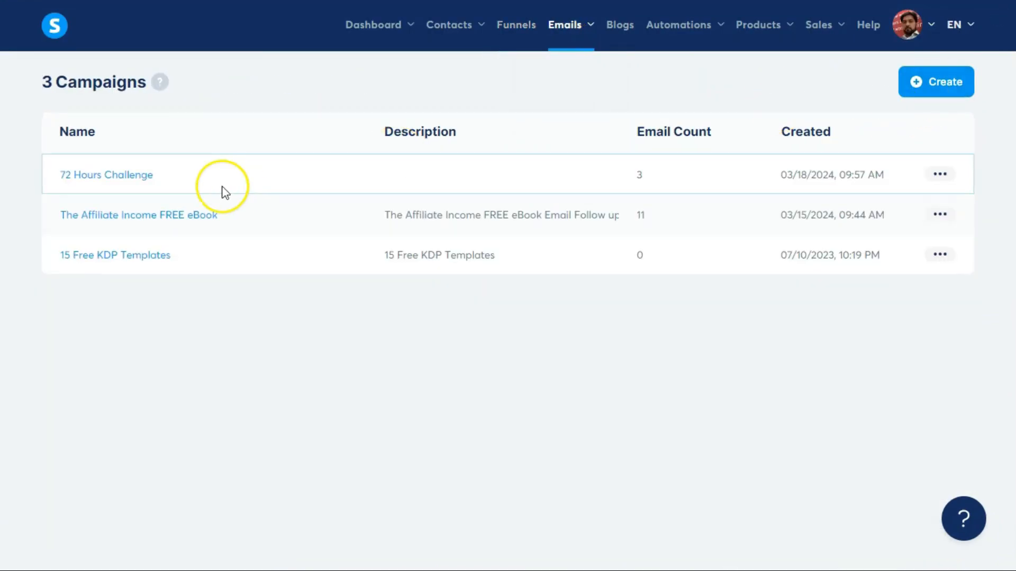
Create an email campaign named "72 Hours Challenge - Demo" with the description "Youtube tutorial".
{"action": "left_click", "coordinate": [936, 83]}
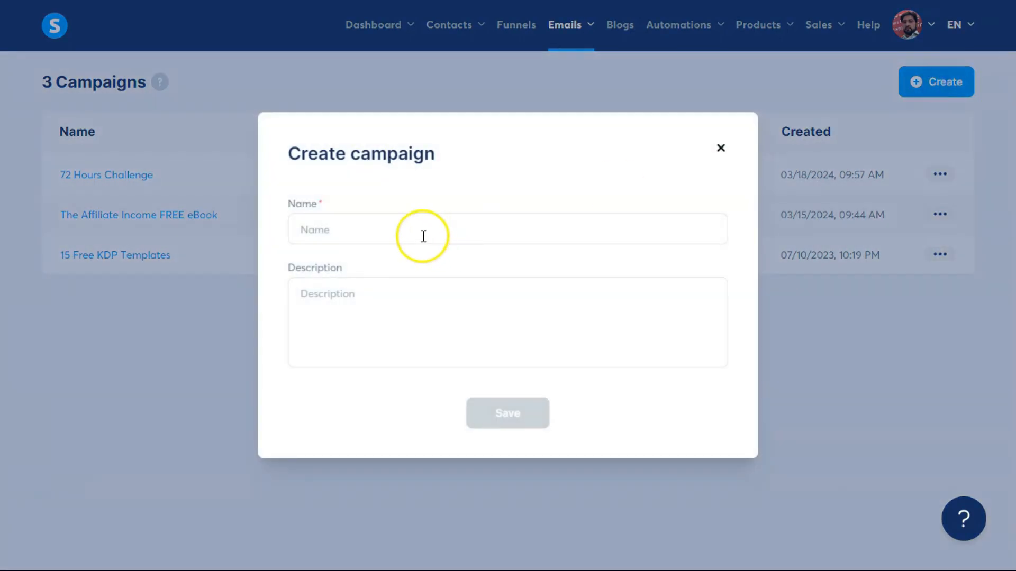
{"action": "left_click", "coordinate": [422, 236]}
{"action": "type", "text": "72"}
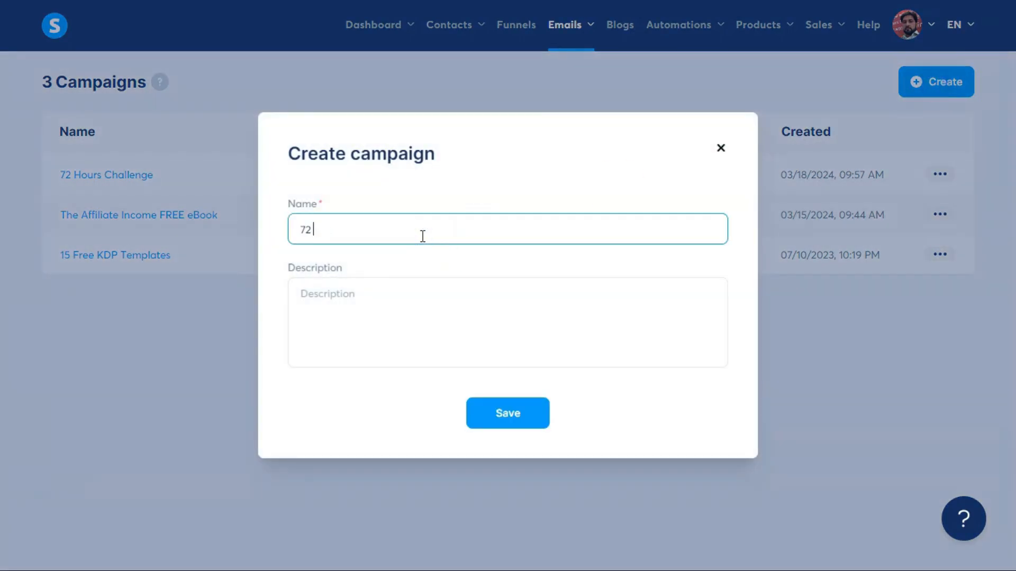
{"action": "type", "text": " Hours Challenge"}
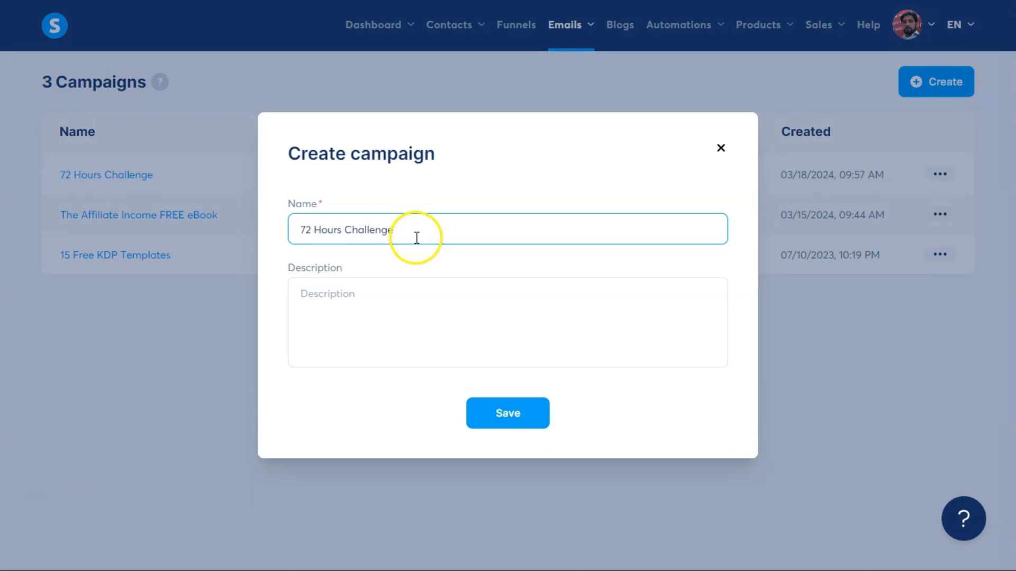
{"action": "type", "text": " - Demo"}
{"action": "left_click", "coordinate": [414, 288]}
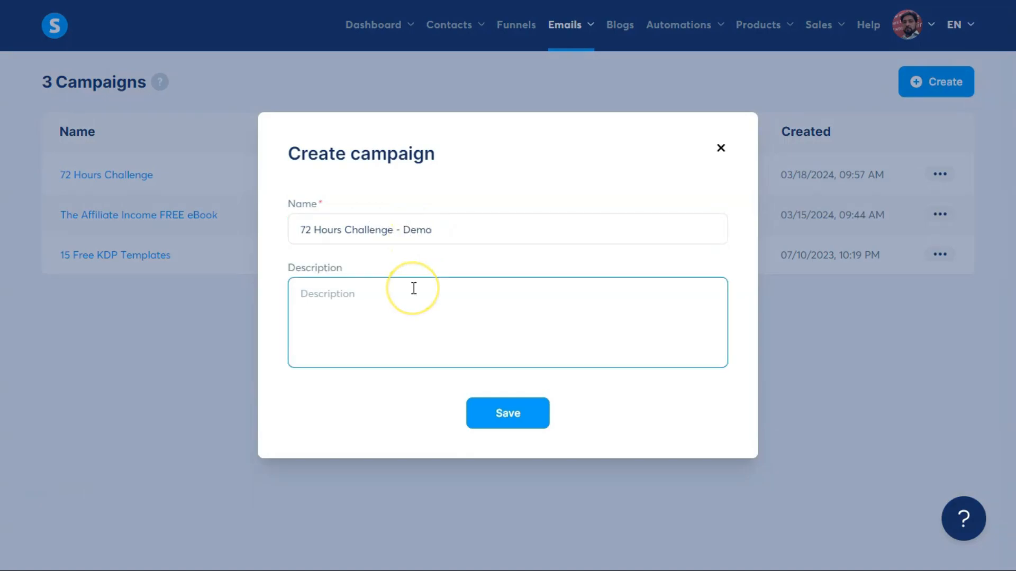
{"action": "type", "text": "youtube tutorial"}
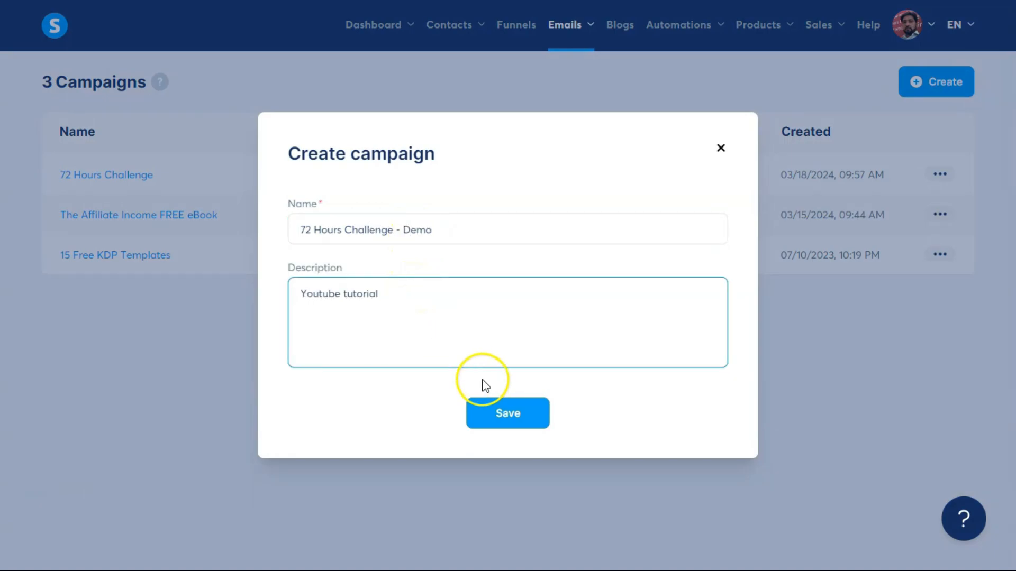
{"action": "left_click", "coordinate": [505, 414]}
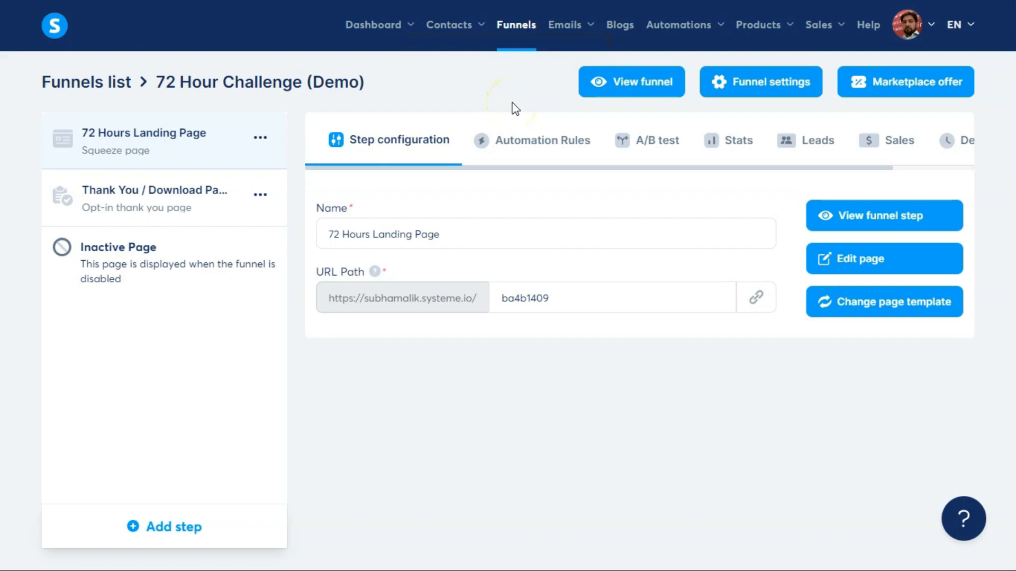
Open the automation rules of the 72 Hours Landing Page step and look over the list.
{"action": "left_click", "coordinate": [517, 147]}
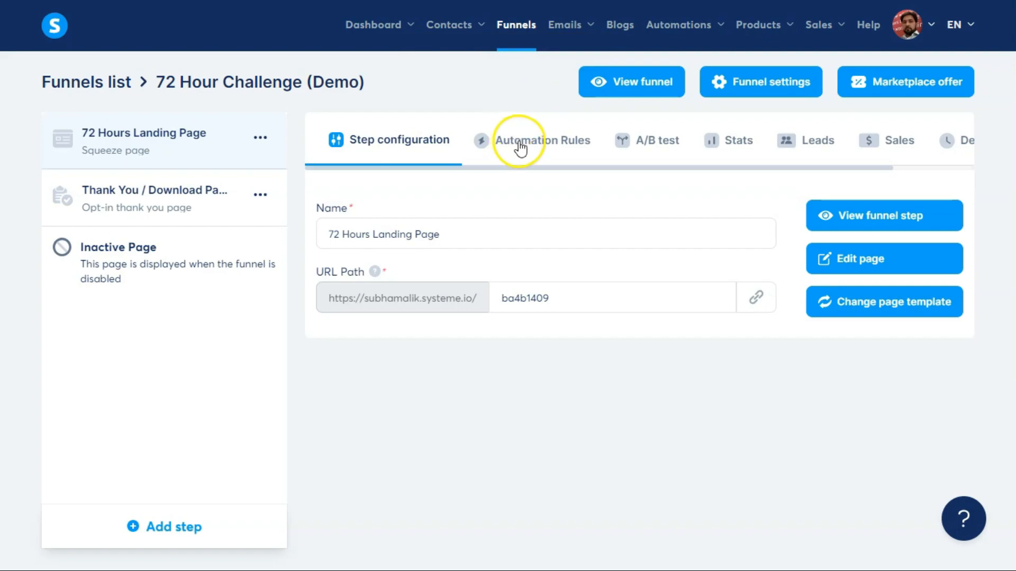
{"action": "left_click", "coordinate": [520, 148]}
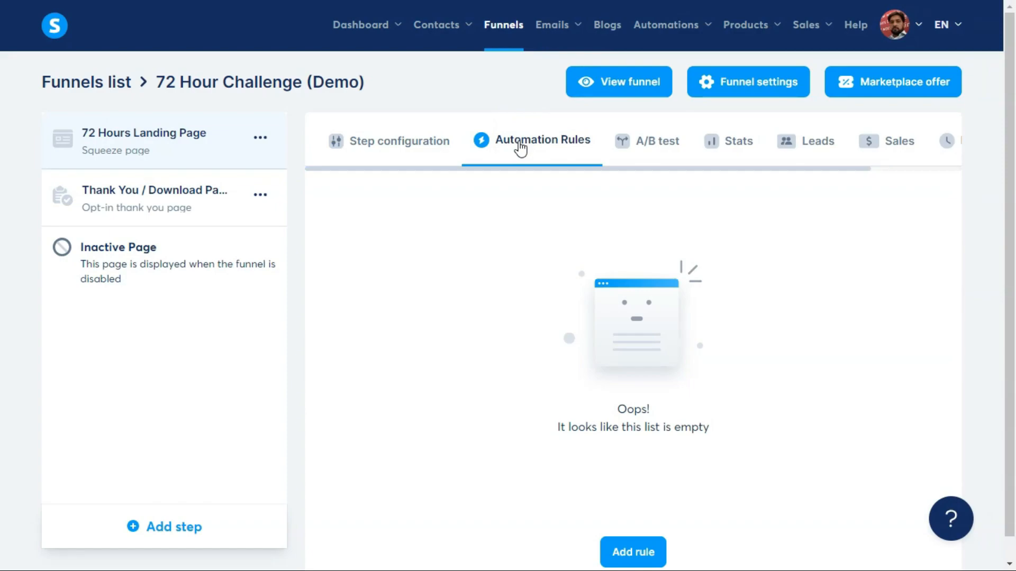
{"action": "left_click_drag", "start_coordinate": [1009, 256], "coordinate": [1012, 278]}
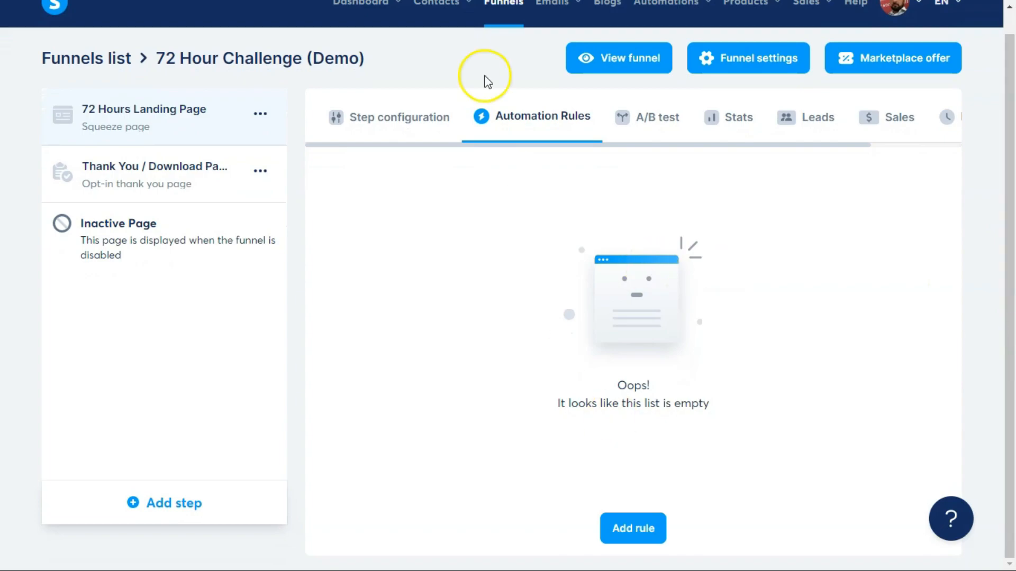
{"action": "left_click_drag", "start_coordinate": [1009, 199], "coordinate": [1009, 176]}
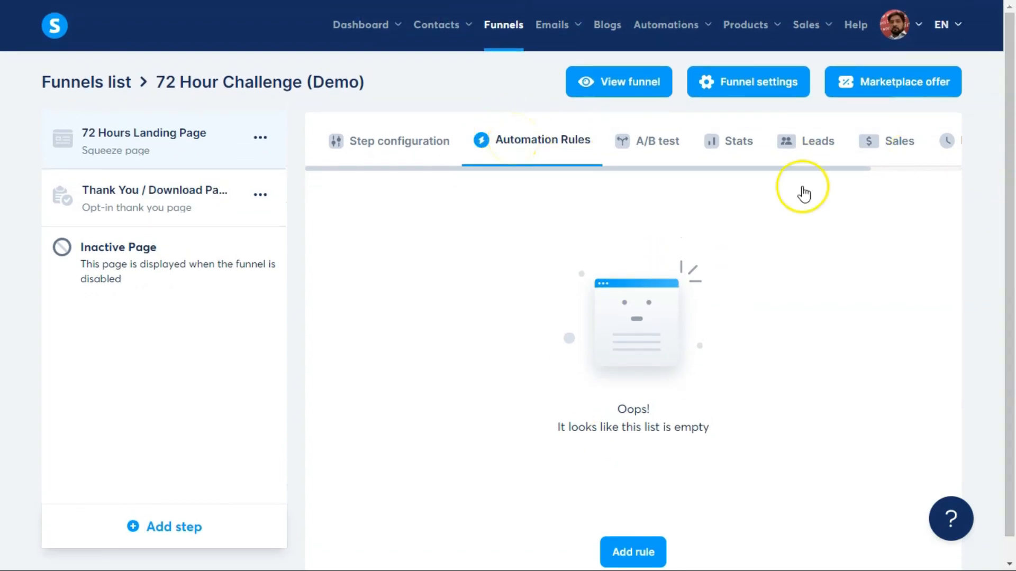
Reopen the 72 Hour Challenge (Demo) funnel to check its landing page automation rules, and view the list of email campaigns.
{"action": "left_click", "coordinate": [506, 28]}
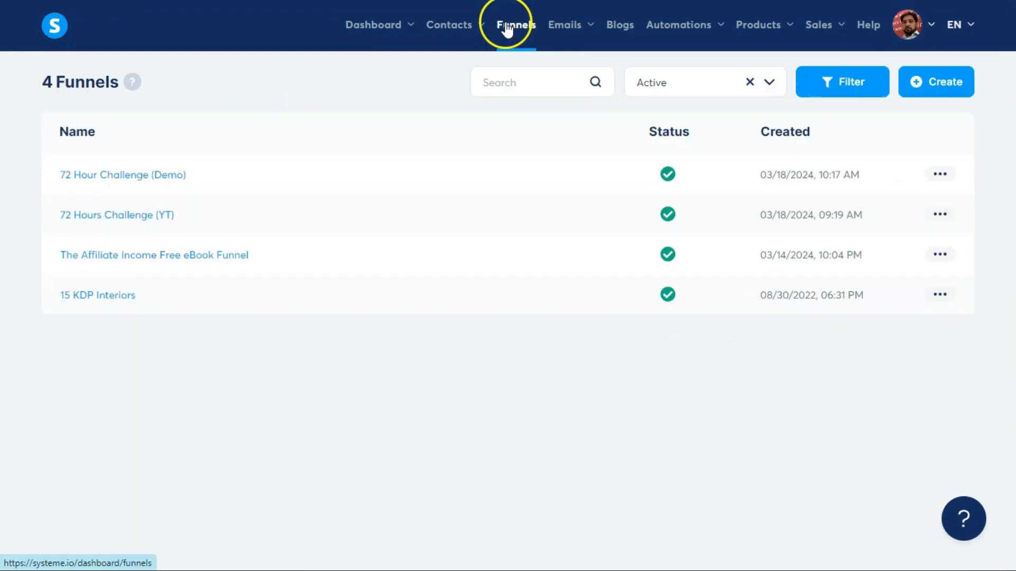
{"action": "left_click", "coordinate": [181, 175]}
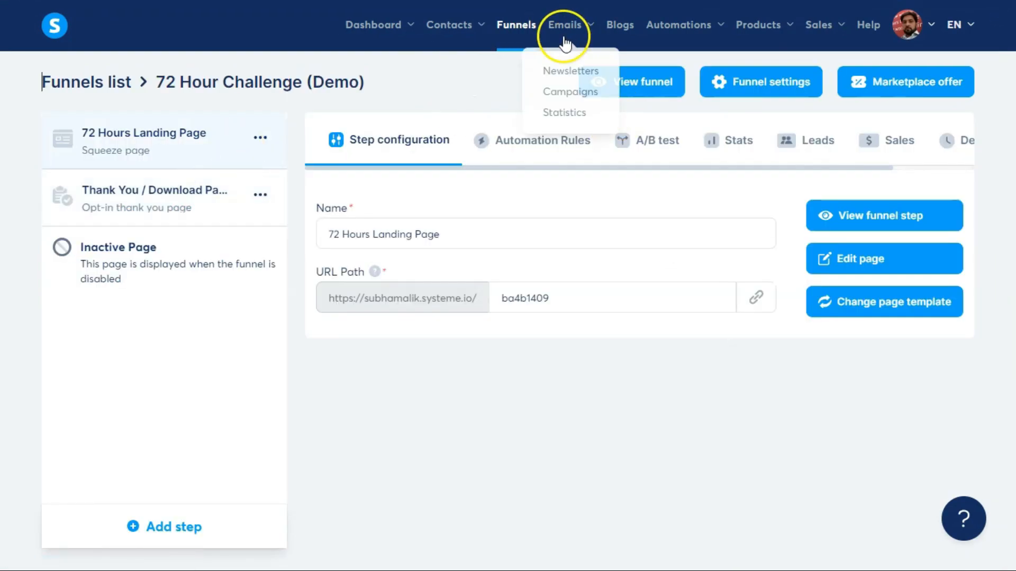
{"action": "left_click", "coordinate": [544, 151]}
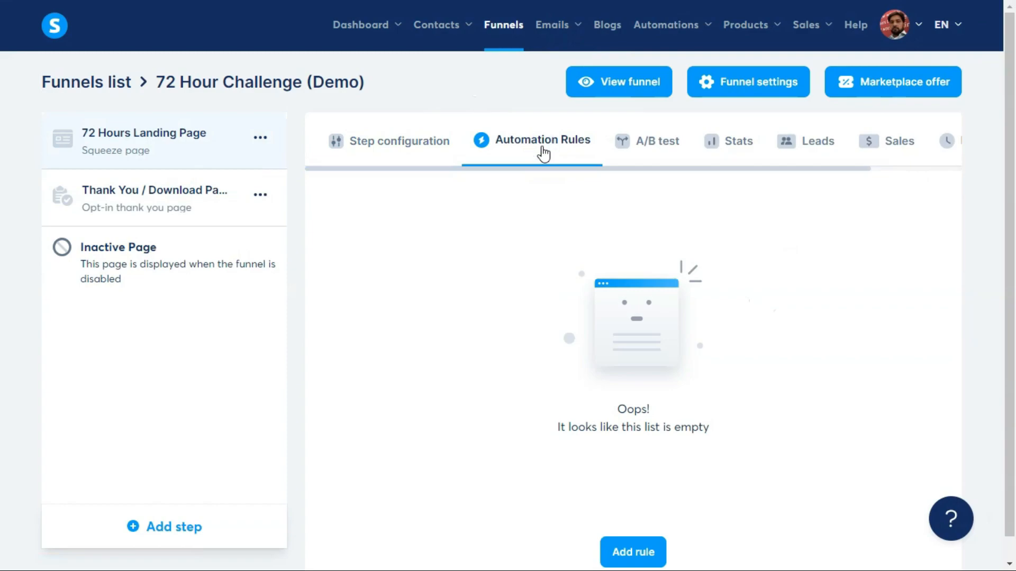
{"action": "left_click", "coordinate": [550, 26]}
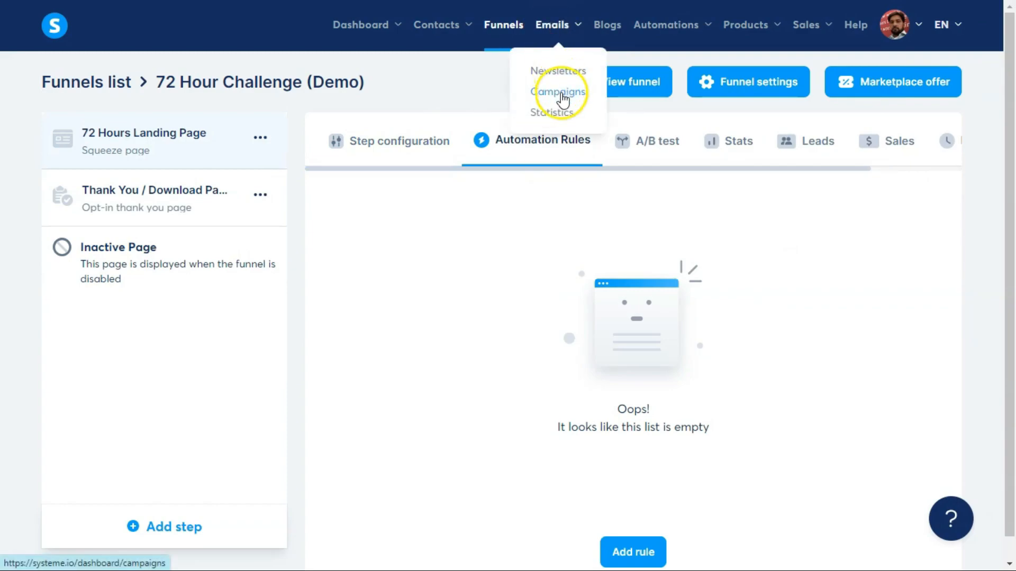
{"action": "left_click", "coordinate": [558, 93]}
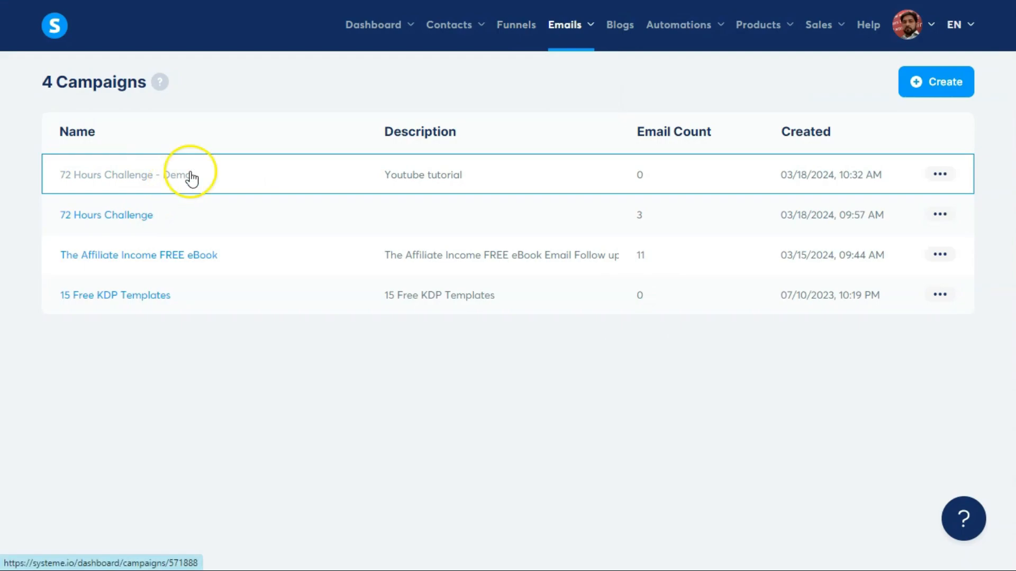
Add a "Funnel step form subscribed" automation rule to the landing page of the 72 Hour Challenge (Demo) funnel.
{"action": "left_click", "coordinate": [524, 30]}
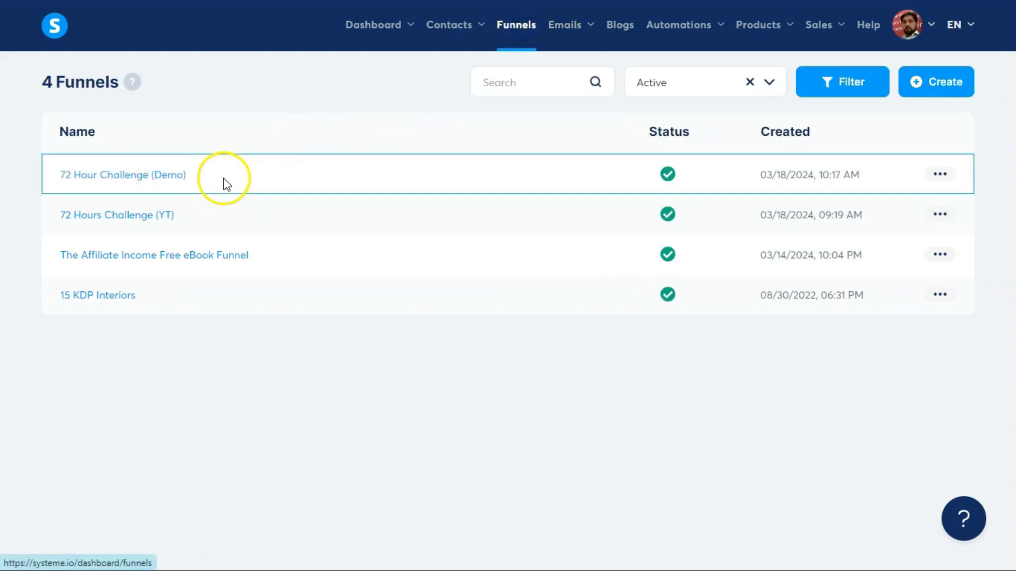
{"action": "left_click", "coordinate": [168, 182]}
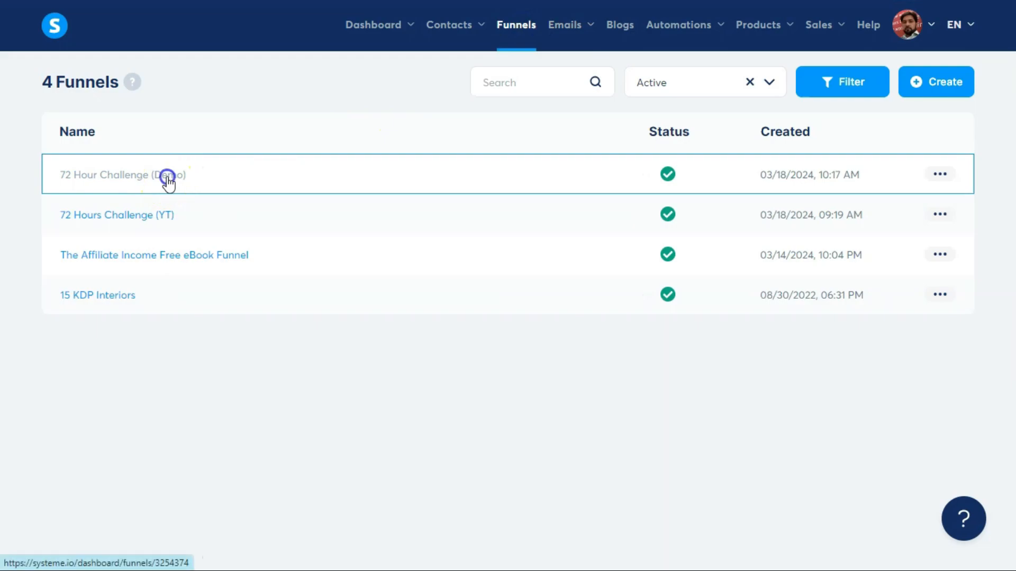
{"action": "left_click", "coordinate": [558, 152]}
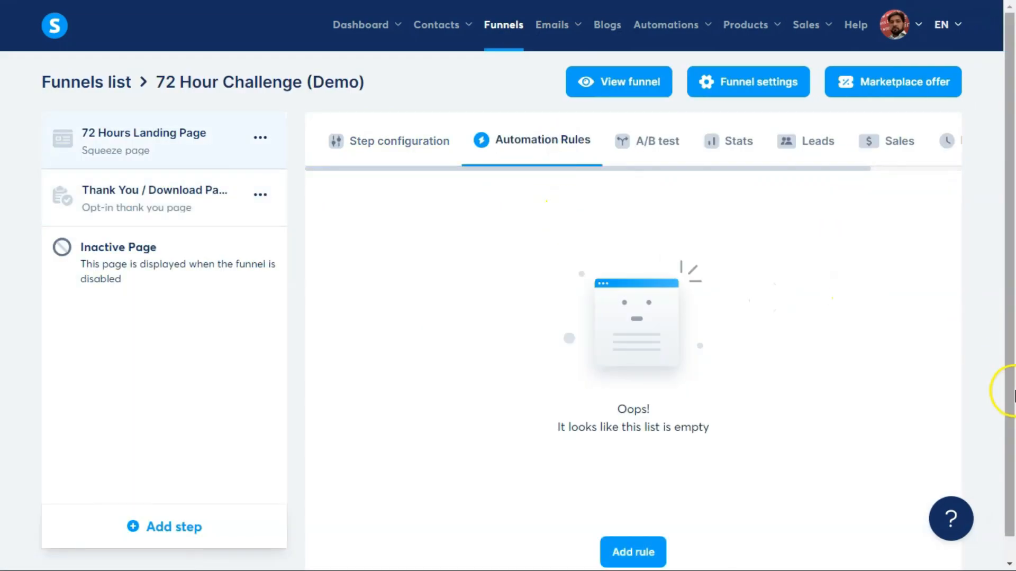
{"action": "scroll", "coordinate": [1012, 394], "scroll_direction": "down", "scroll_amount": 1}
{"action": "left_click", "coordinate": [633, 528]}
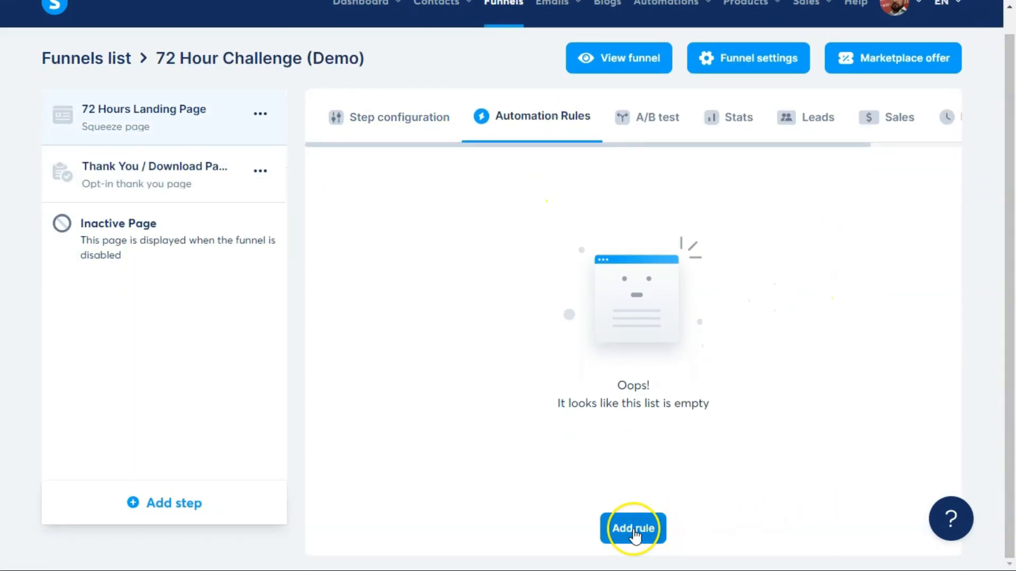
{"action": "left_click", "coordinate": [392, 287]}
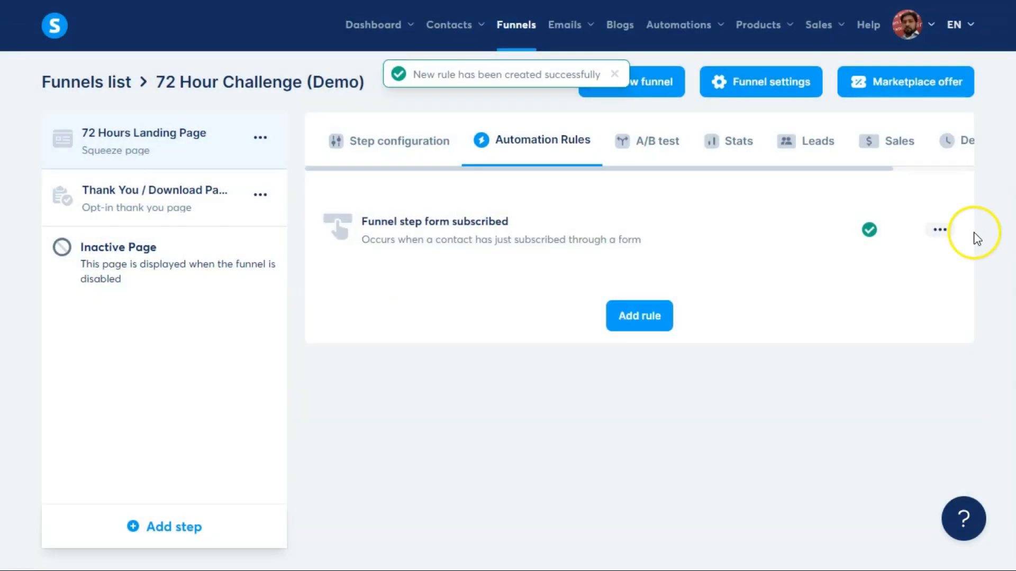
Edit the form subscription rule to subscribe contacts to the "72 Hours Challenge - Demo" campaign, and save the rule.
{"action": "left_click", "coordinate": [939, 230]}
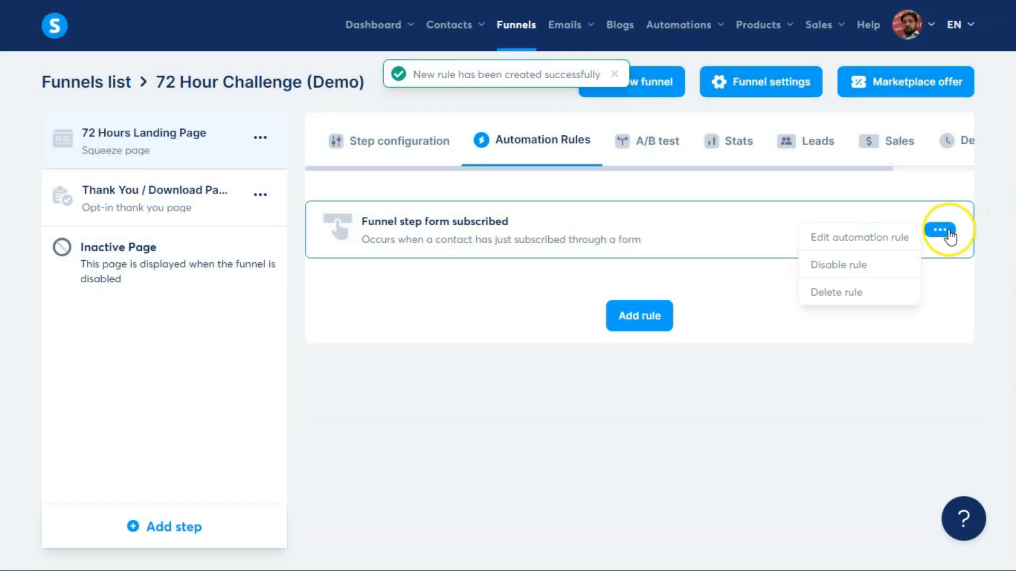
{"action": "left_click", "coordinate": [860, 244]}
{"action": "left_click", "coordinate": [826, 230]}
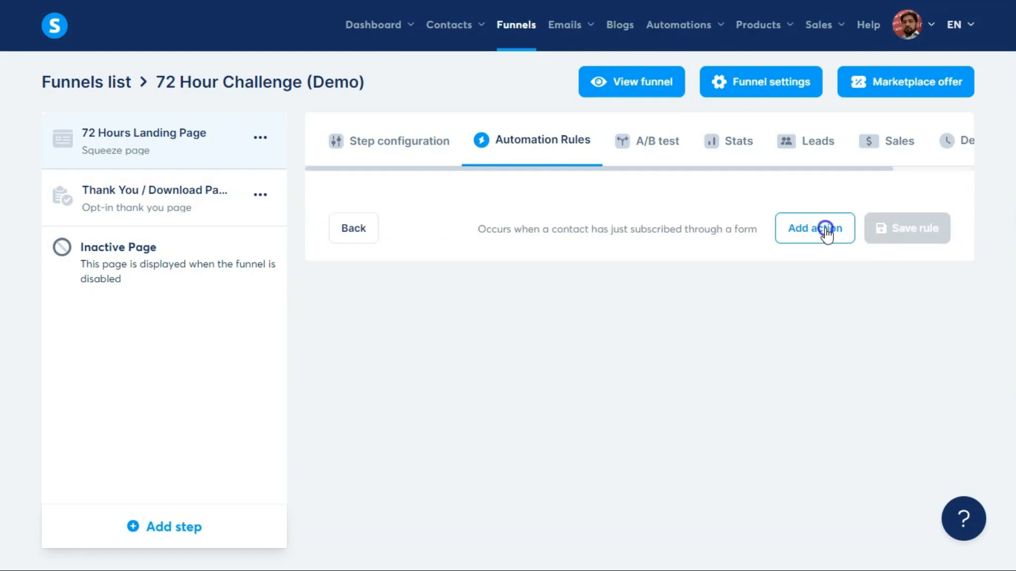
{"action": "left_click", "coordinate": [390, 138]}
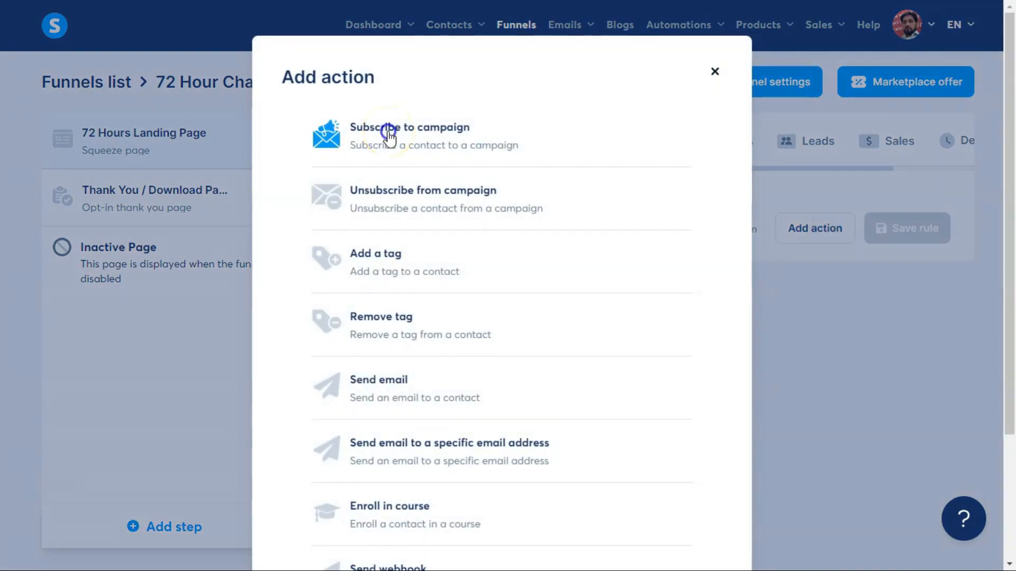
{"action": "left_click", "coordinate": [709, 294]}
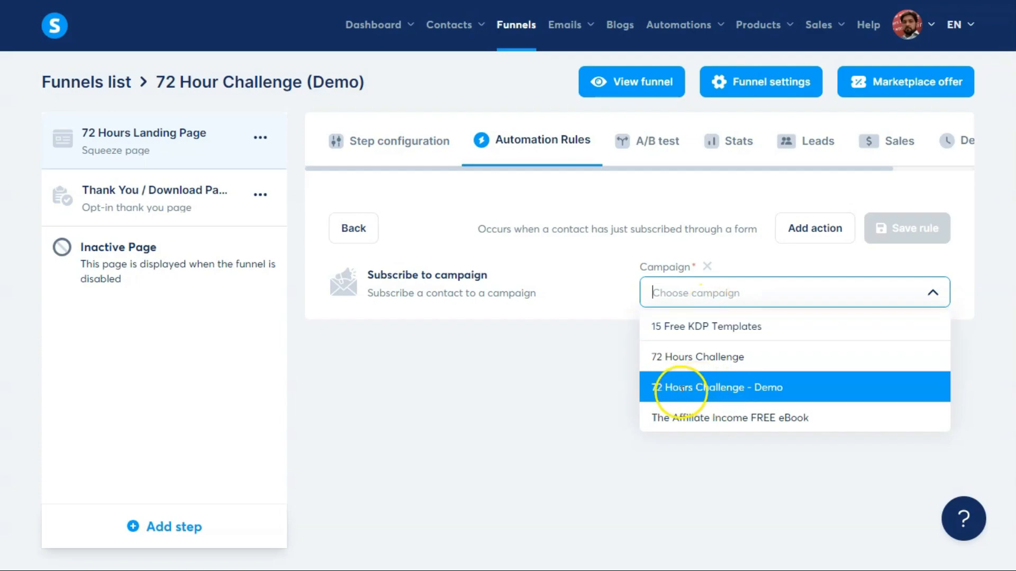
{"action": "left_click", "coordinate": [766, 387]}
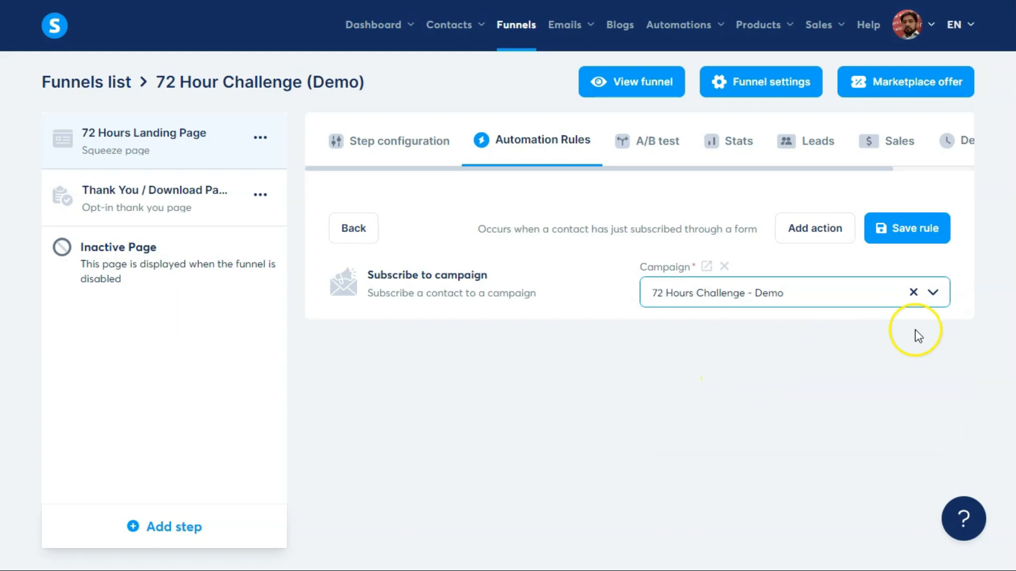
{"action": "left_click", "coordinate": [905, 232]}
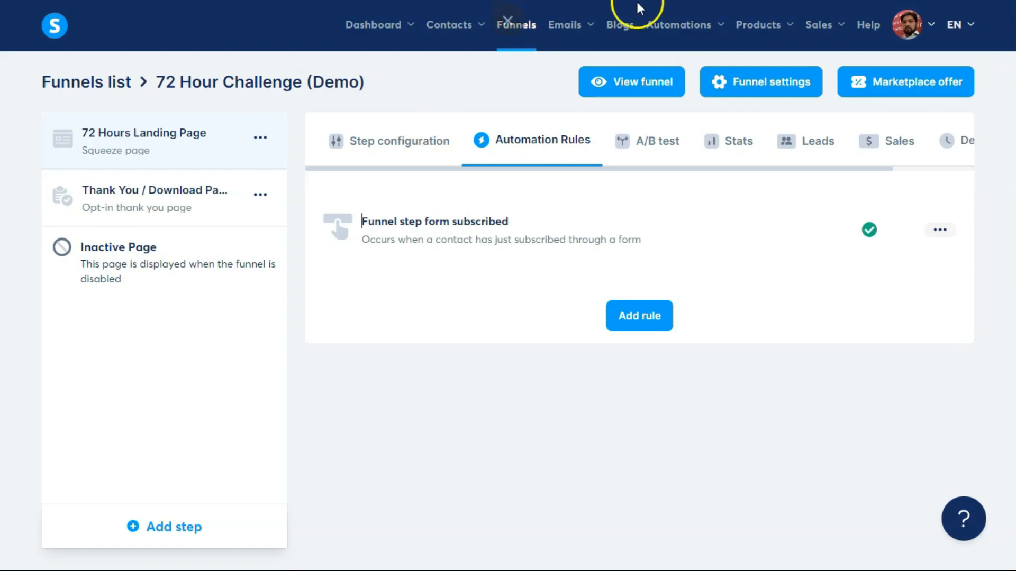
Open the "72 Hours Challenge - Demo" campaign from the list of email campaigns.
{"action": "mouse_move", "coordinate": [557, 27]}
{"action": "left_click", "coordinate": [580, 93]}
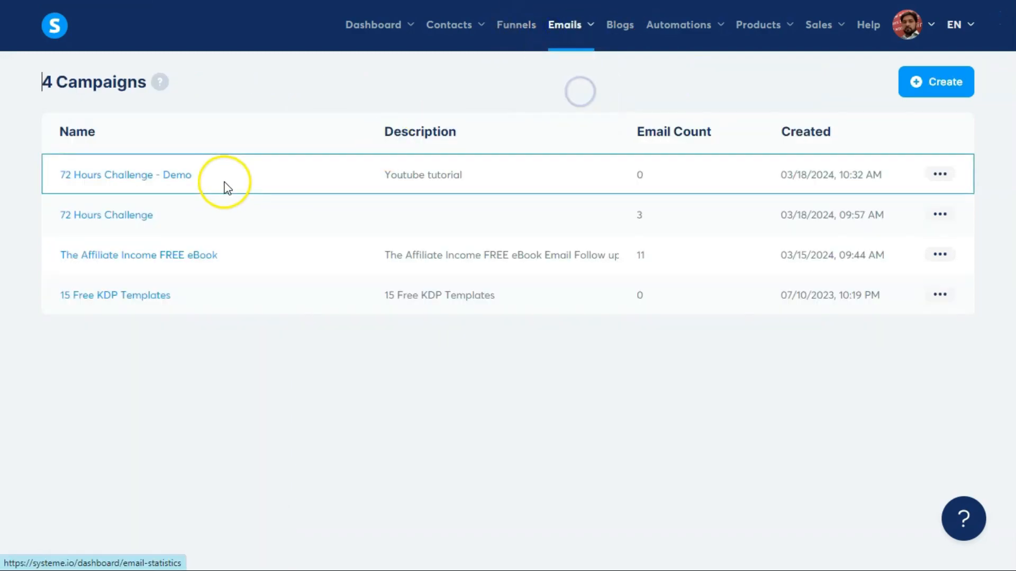
{"action": "left_click", "coordinate": [181, 177]}
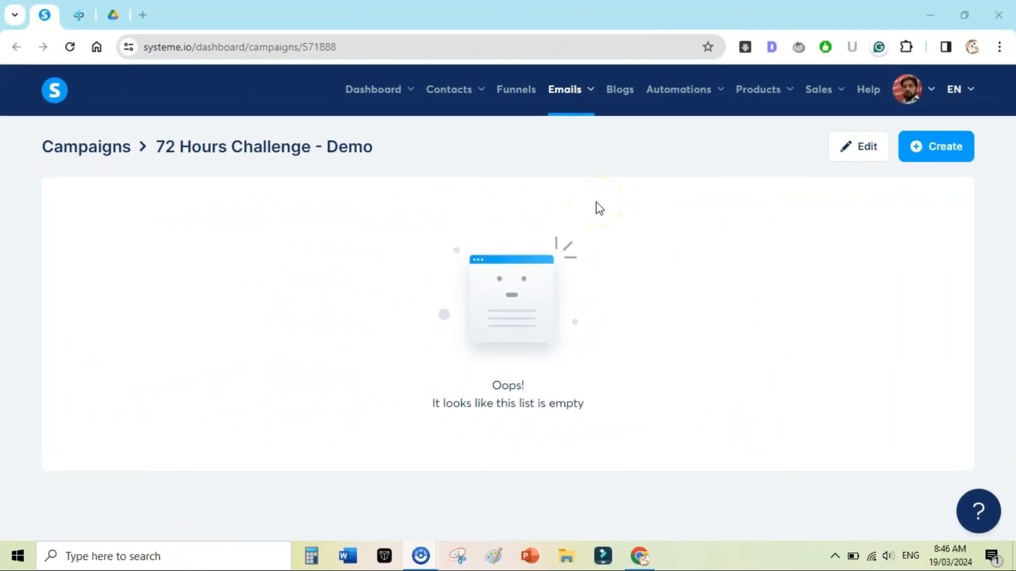
{"action": "mouse_move", "coordinate": [564, 99]}
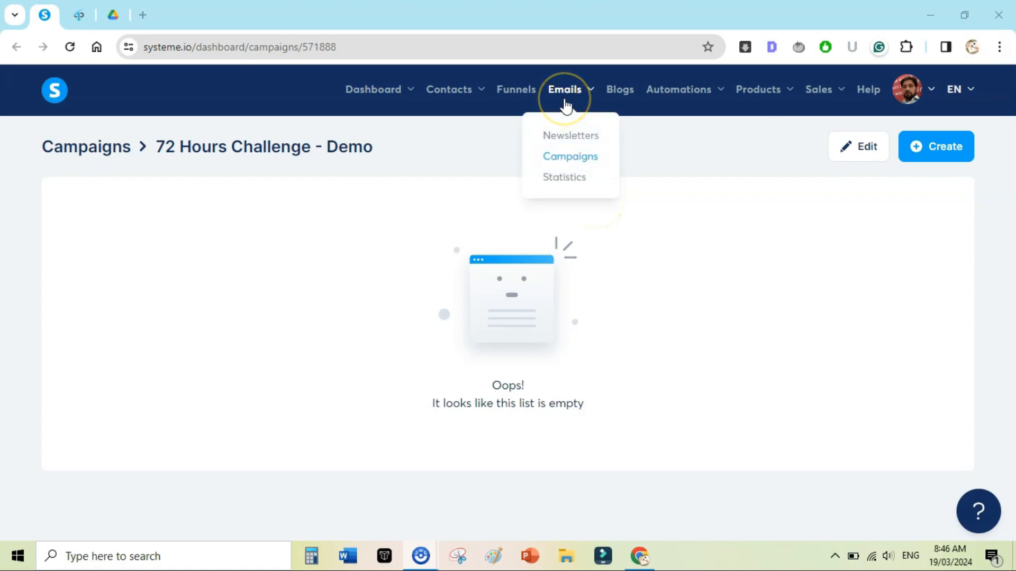
{"action": "left_click", "coordinate": [576, 158]}
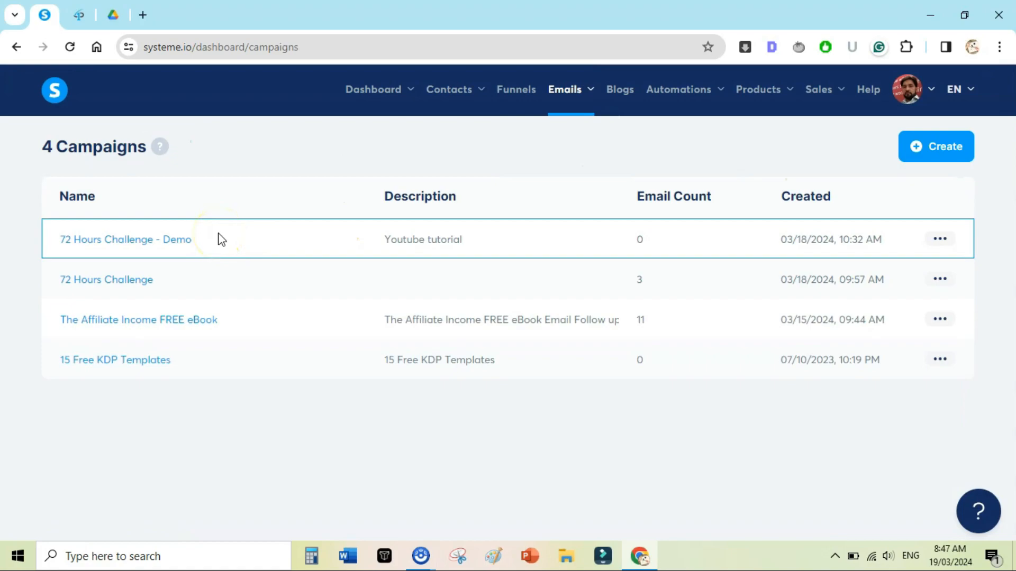
{"action": "left_click", "coordinate": [170, 251]}
{"action": "left_click", "coordinate": [148, 252]}
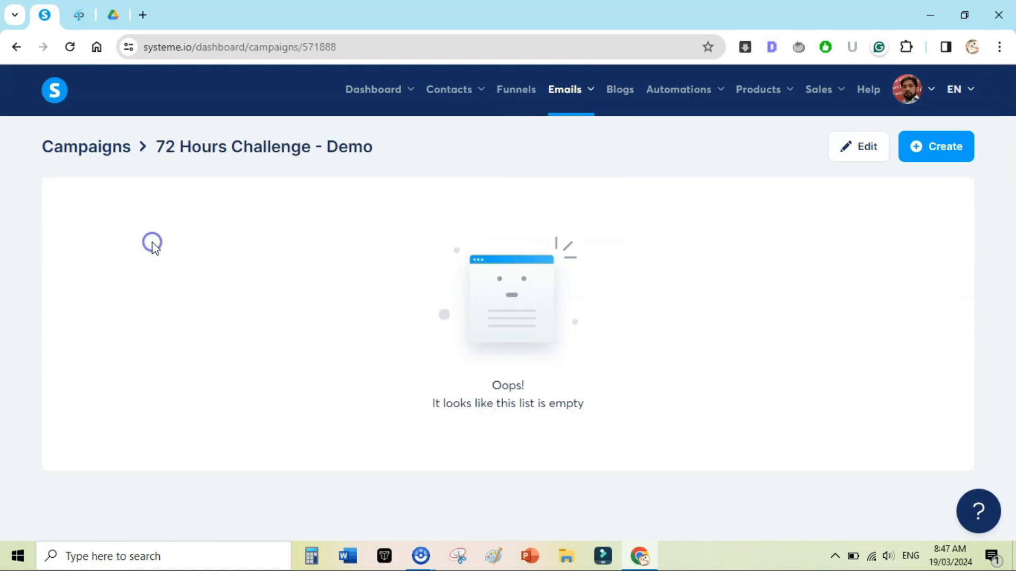
Start a new email step in the campaign and review its subject, sender and editor settings.
{"action": "left_click", "coordinate": [936, 153]}
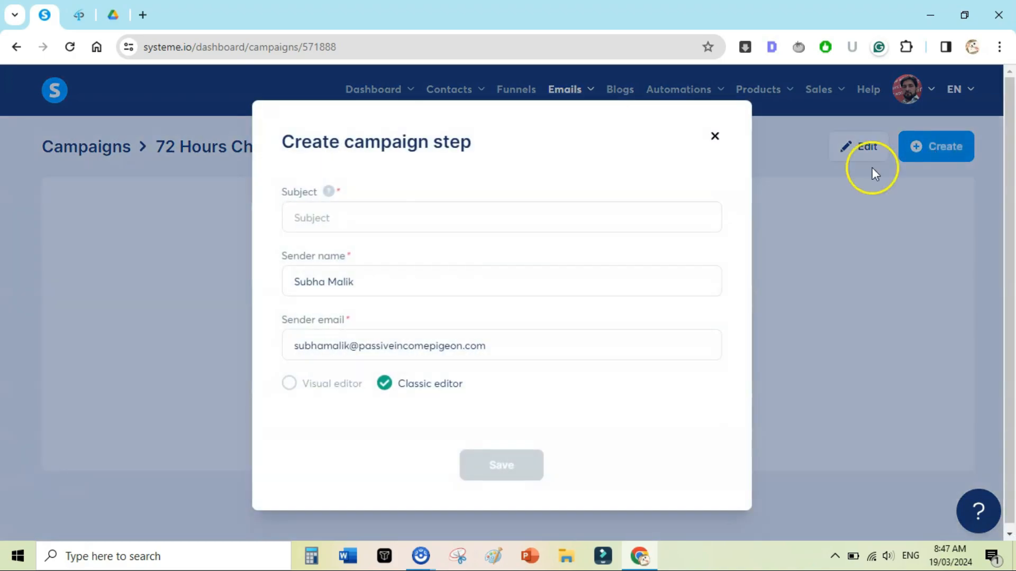
{"action": "left_click", "coordinate": [435, 217]}
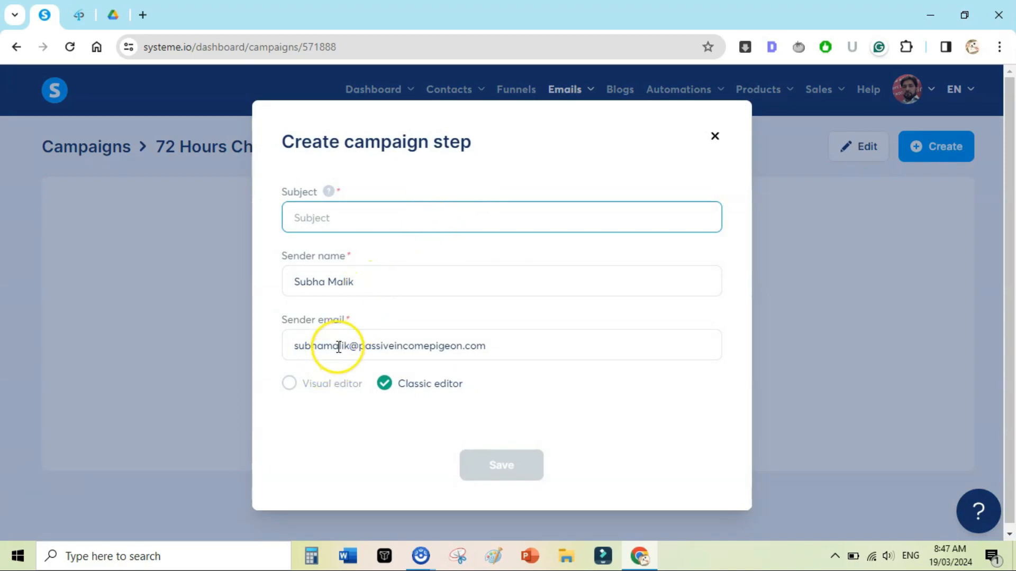
{"action": "left_click", "coordinate": [533, 350]}
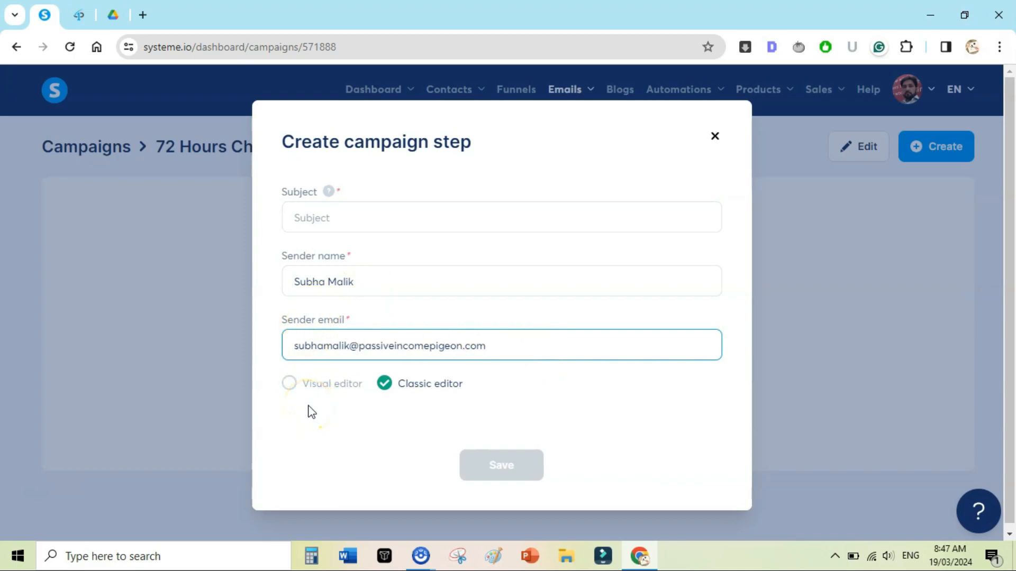
Switch to the affiliate portal, follow its marketing assets to the email swipes, and open the "72 Hour Challenge Emails Swipes" folder in Google Drive.
{"action": "left_click", "coordinate": [113, 15]}
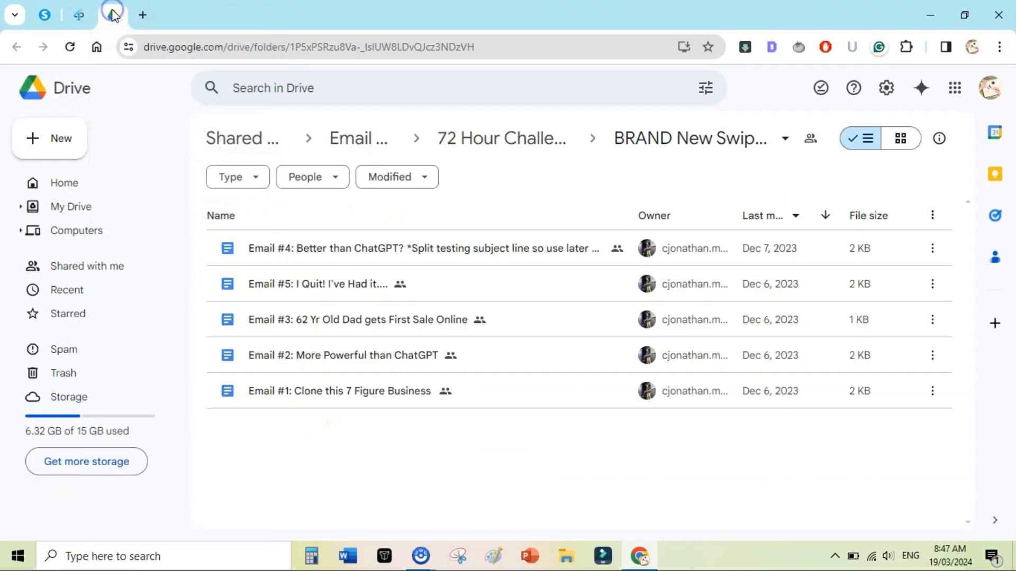
{"action": "left_click", "coordinate": [78, 15]}
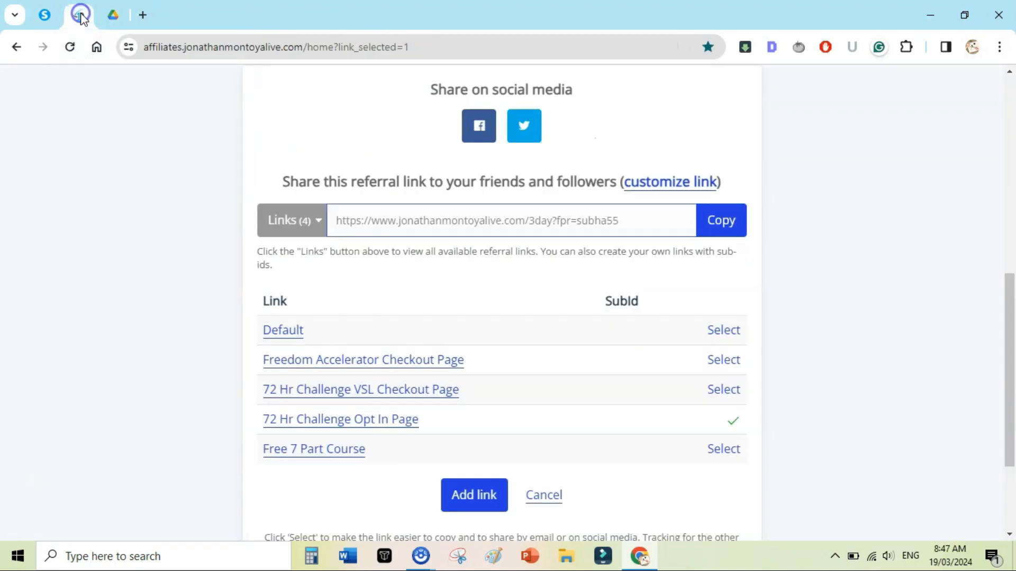
{"action": "scroll", "coordinate": [1013, 317], "scroll_direction": "up", "scroll_amount": 10}
{"action": "left_click", "coordinate": [822, 95]}
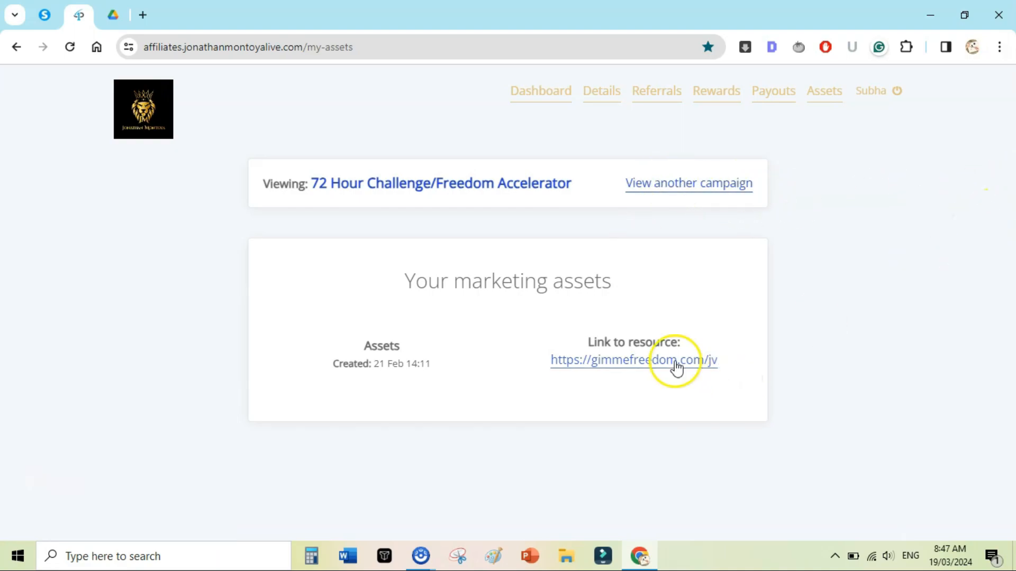
{"action": "left_click", "coordinate": [640, 361]}
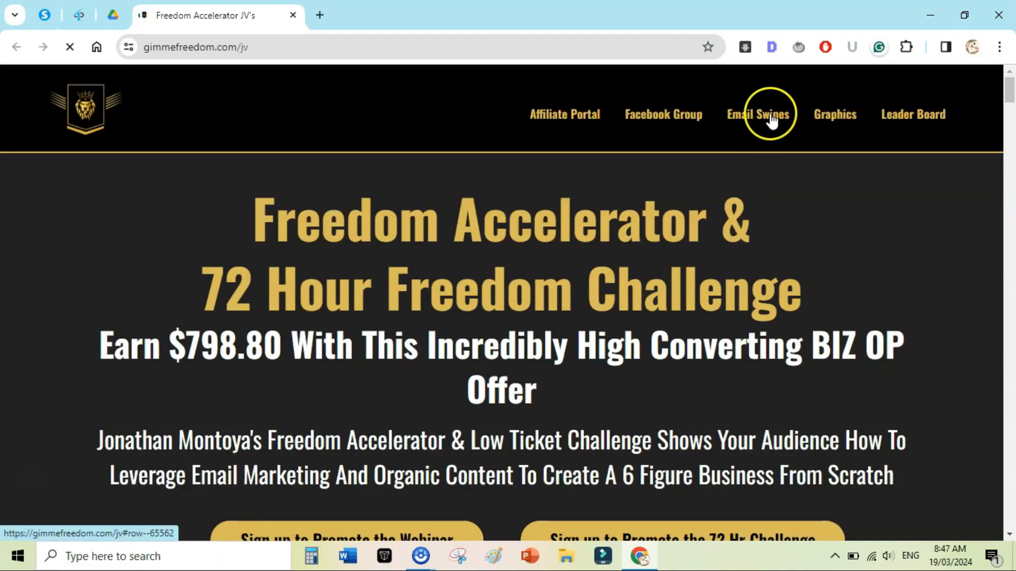
{"action": "left_click", "coordinate": [770, 118]}
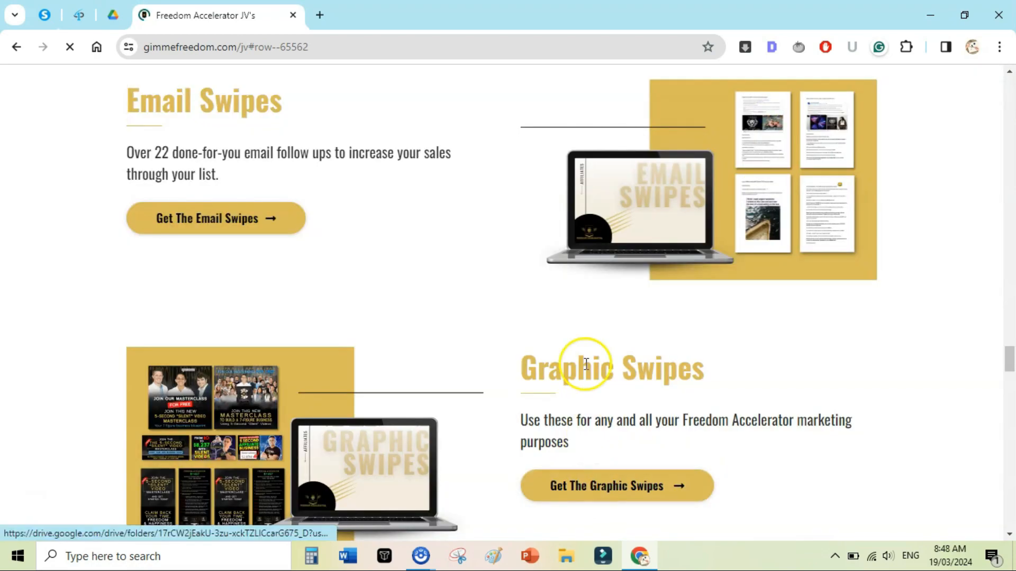
{"action": "left_click", "coordinate": [218, 220]}
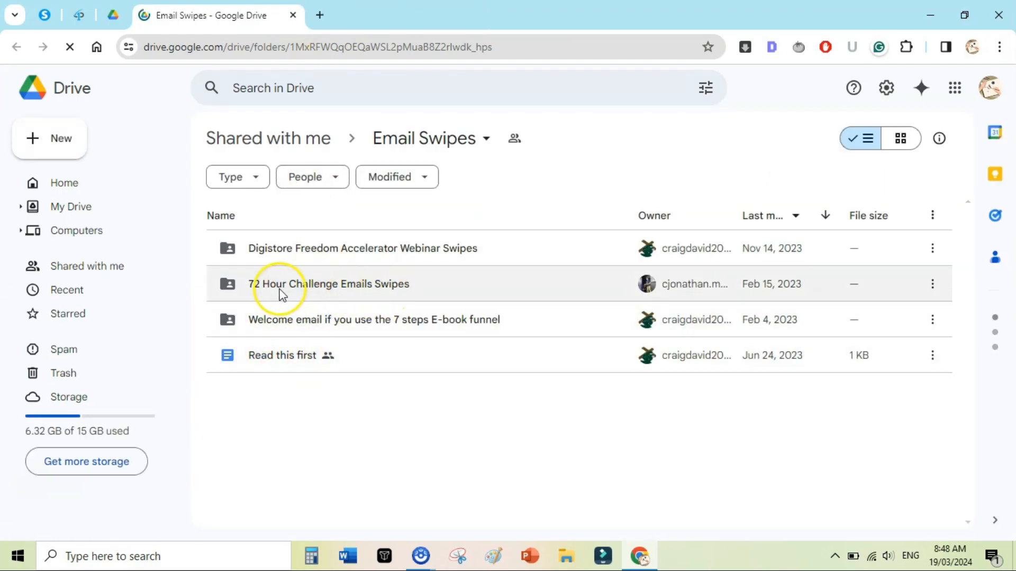
{"action": "double_click", "coordinate": [337, 288]}
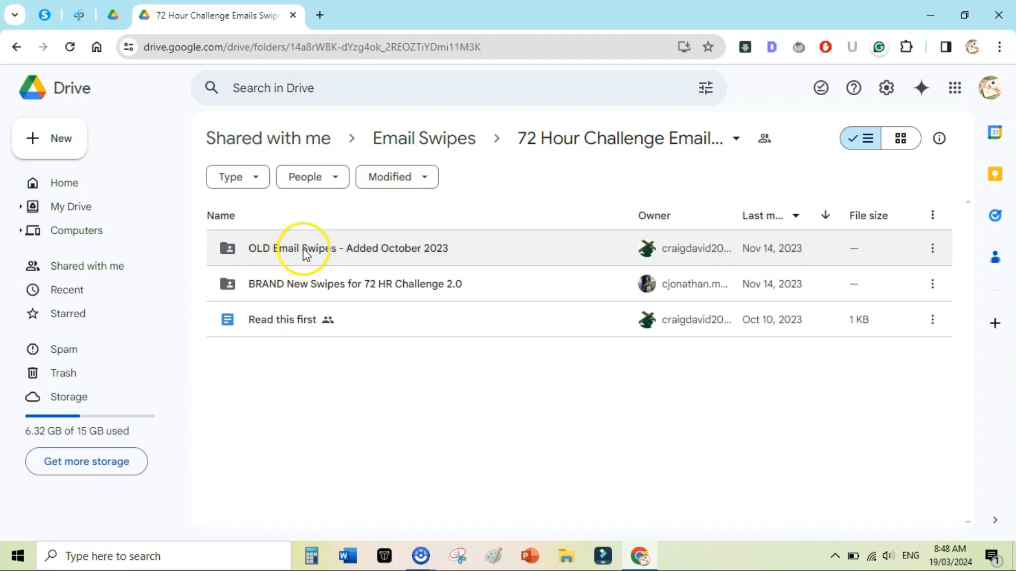
Open the "Email #1: Clone this 7 Figure Business" document from the "BRAND New Swipes for 72 HR Challenge 2.0" folder and copy its subject line.
{"action": "double_click", "coordinate": [265, 283]}
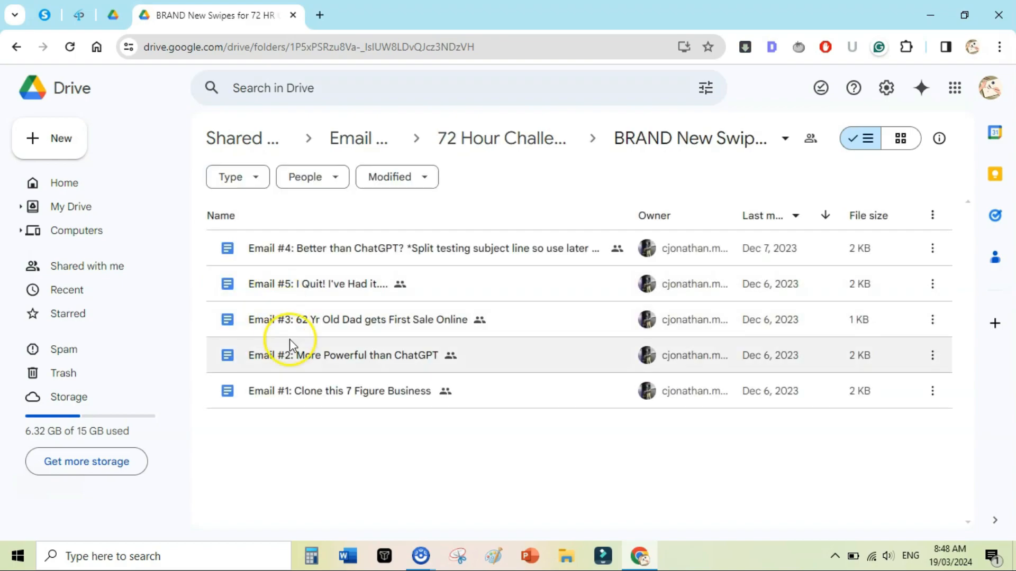
{"action": "double_click", "coordinate": [316, 395]}
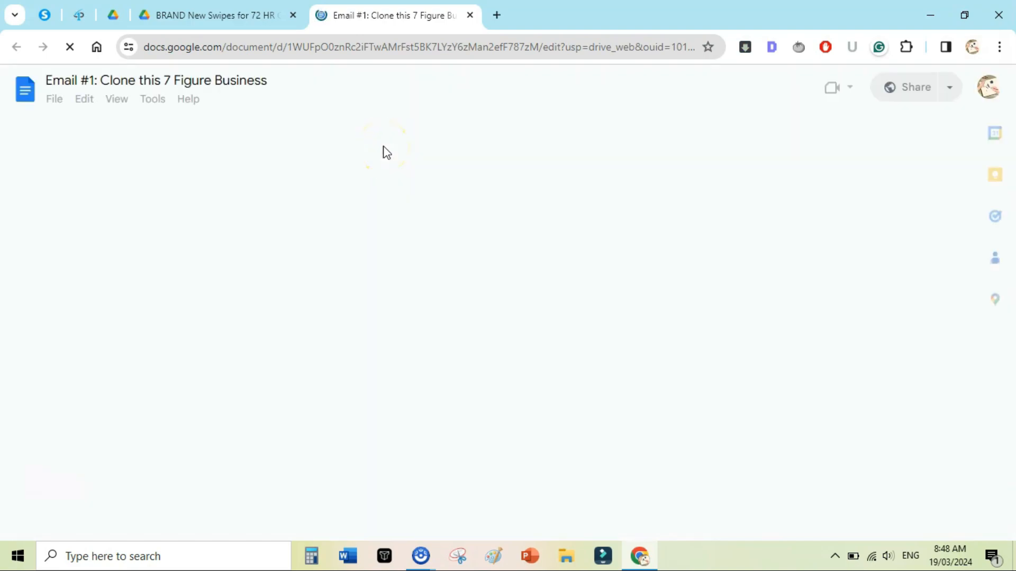
{"action": "left_click", "coordinate": [363, 205]}
{"action": "left_click_drag", "start_coordinate": [398, 206], "coordinate": [675, 209]}
{"action": "key", "text": "ctrl+c"}
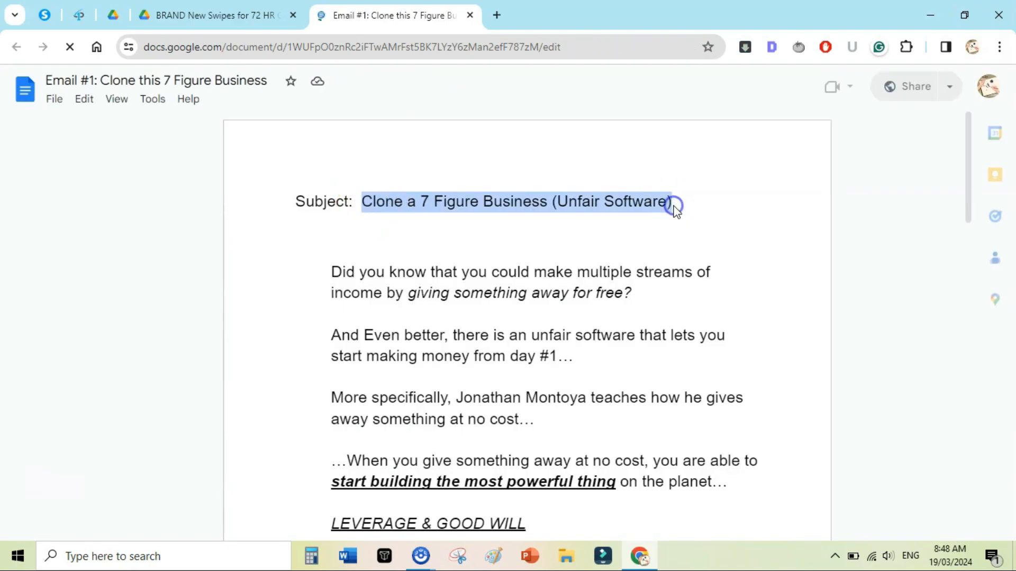
Switch to systeme.io, set the campaign step's subject to "Clone a 7 Figure Business (Unfair Software)", and save the step.
{"action": "left_click", "coordinate": [44, 15]}
{"action": "left_click", "coordinate": [414, 210]}
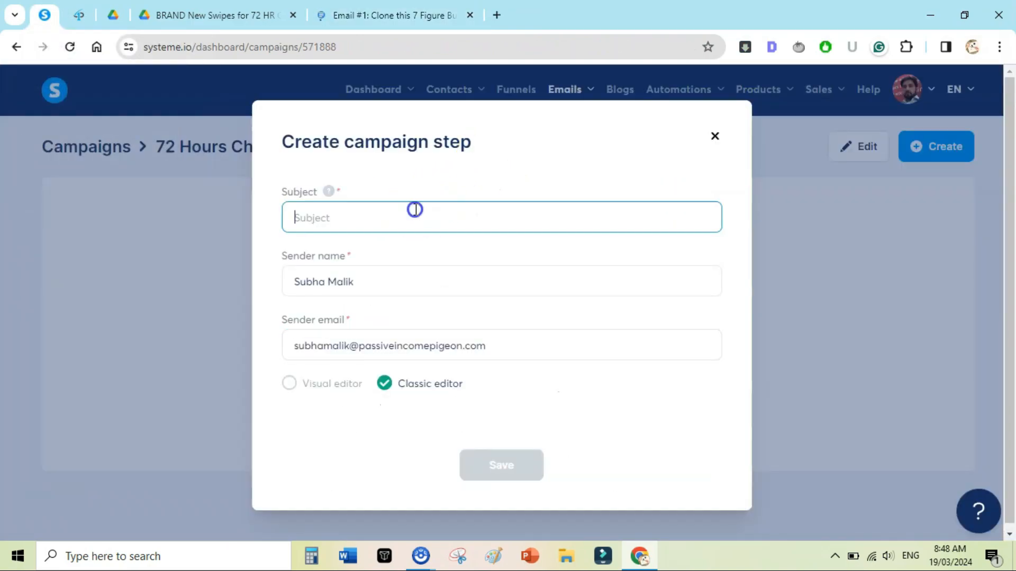
{"action": "key", "text": "ctrl+v"}
{"action": "left_click", "coordinate": [499, 465]}
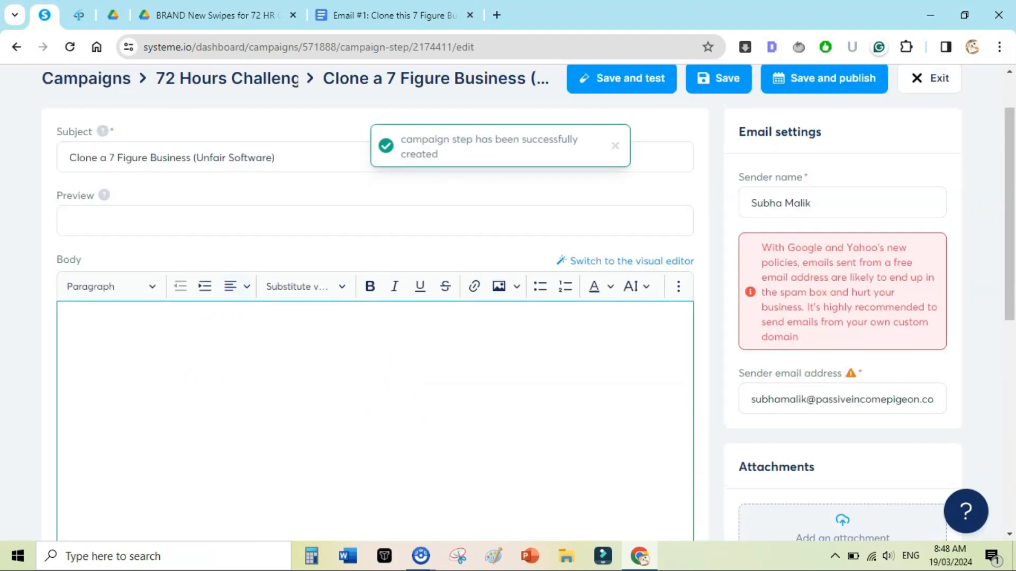
Copy the body text through "God Bless," from the Email #1 document and paste it into the campaign email's body.
{"action": "left_click", "coordinate": [394, 15]}
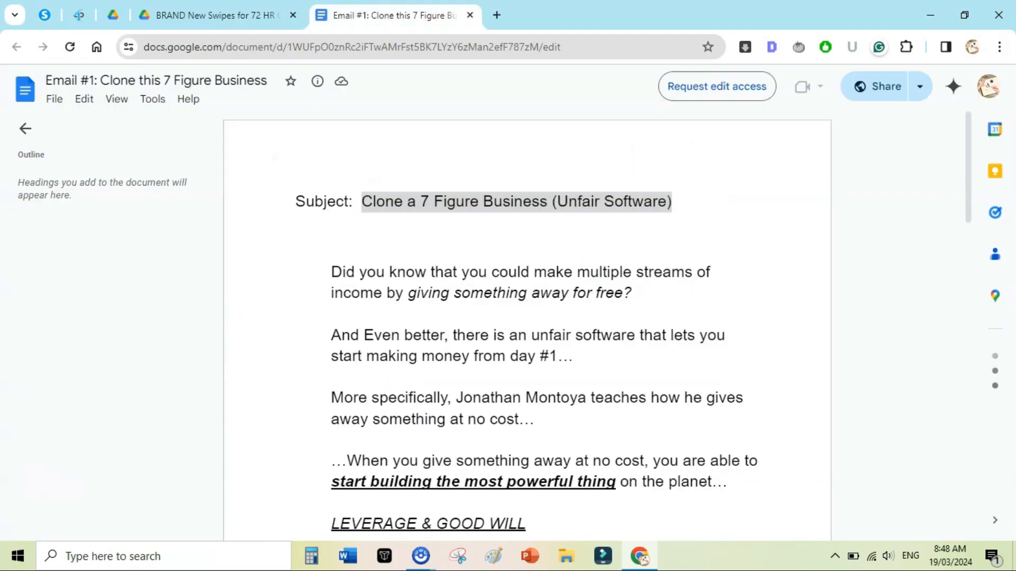
{"action": "left_click", "coordinate": [335, 271]}
{"action": "left_click_drag", "start_coordinate": [335, 273], "coordinate": [533, 456]}
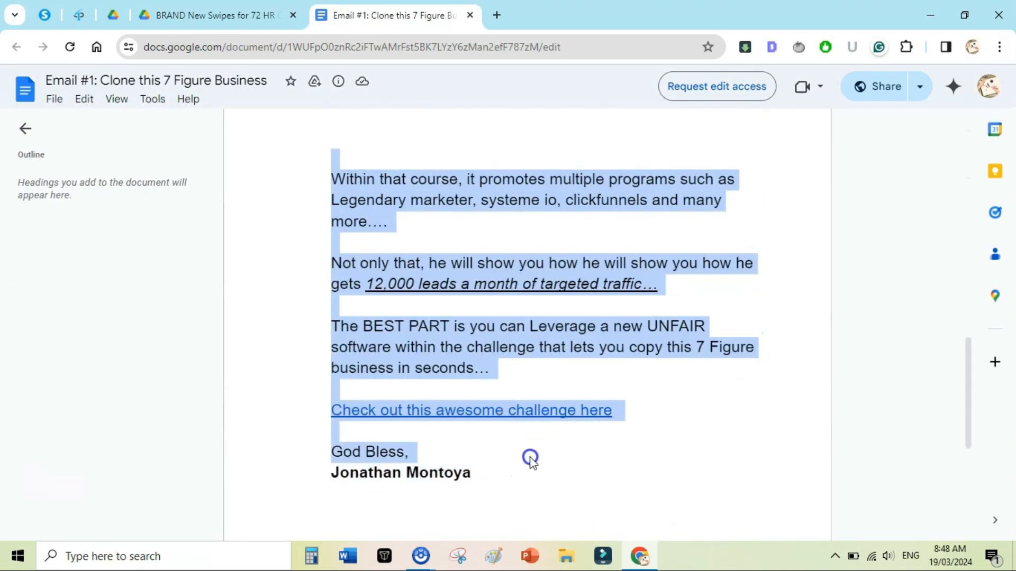
{"action": "right_click", "coordinate": [433, 283]}
{"action": "left_click", "coordinate": [460, 293]}
{"action": "key", "text": "ctrl+1"}
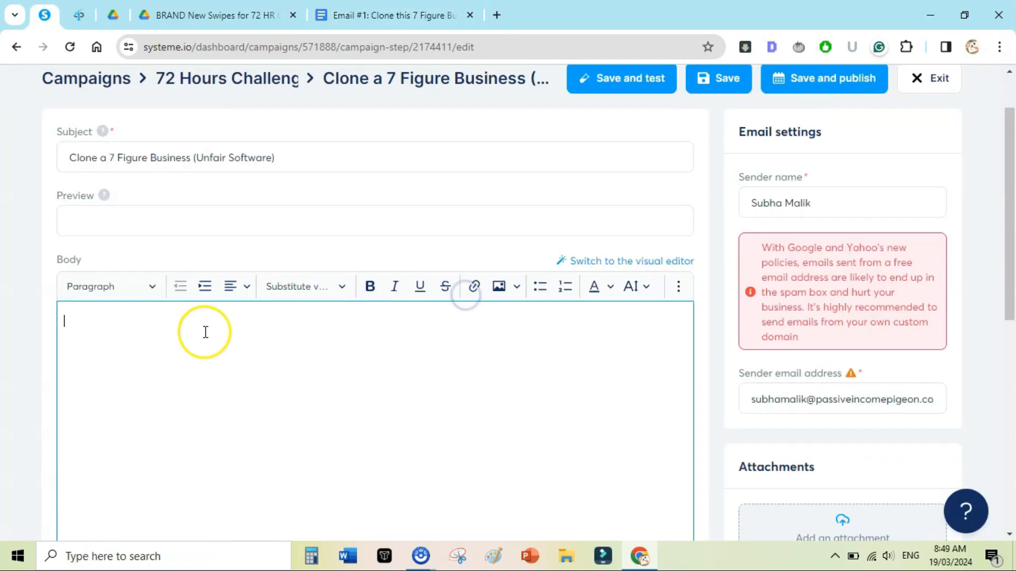
{"action": "key", "text": "ctrl+v"}
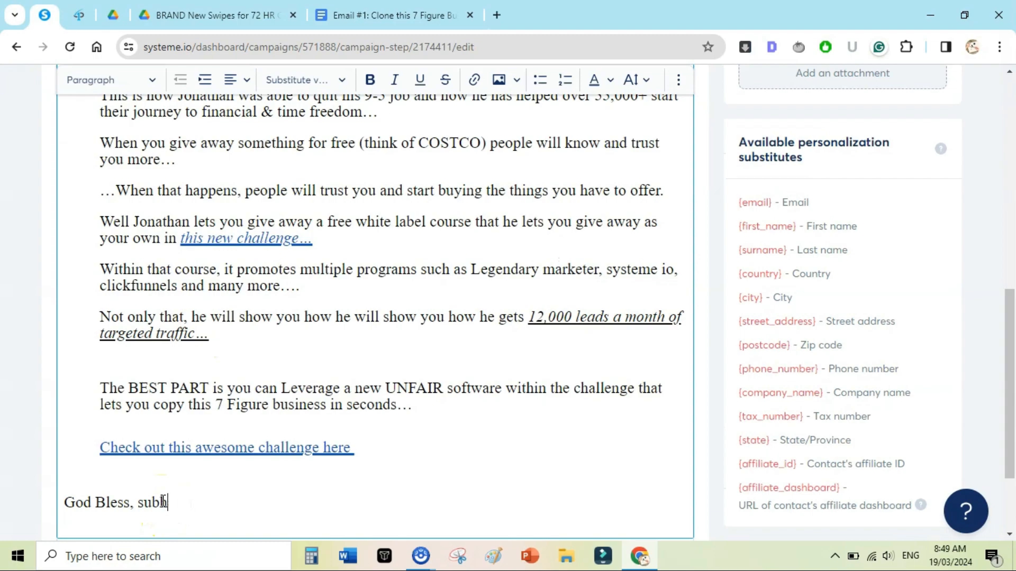
Replace the email's closing with "Best Regards," and the sender's first name on the line below, and set this sign-off to font size 20.
{"action": "key", "text": "BackSpace"}
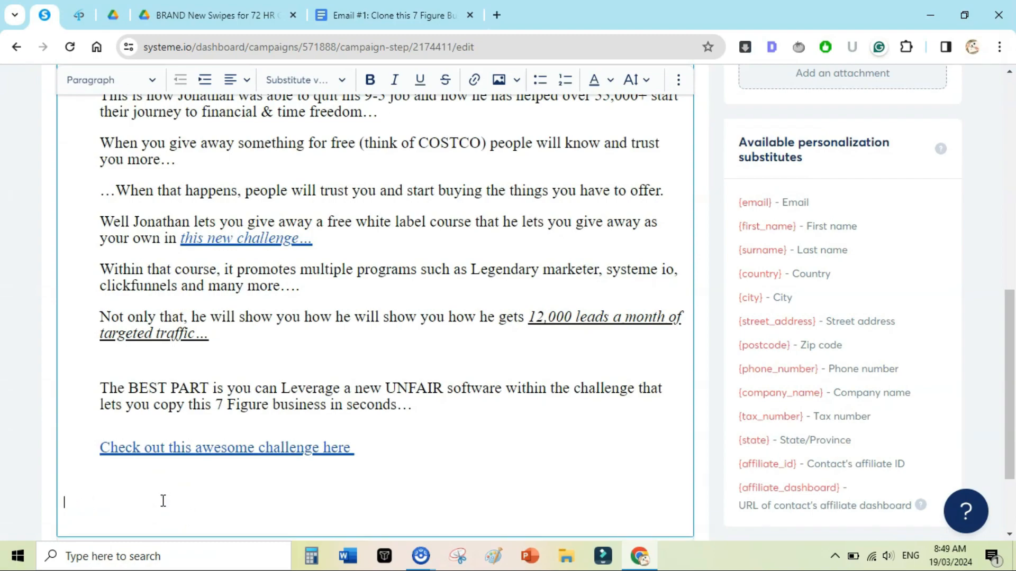
{"action": "type", "text": "Best Regards,"}
{"action": "key", "text": "Return"}
{"action": "type", "text": "Subha"}
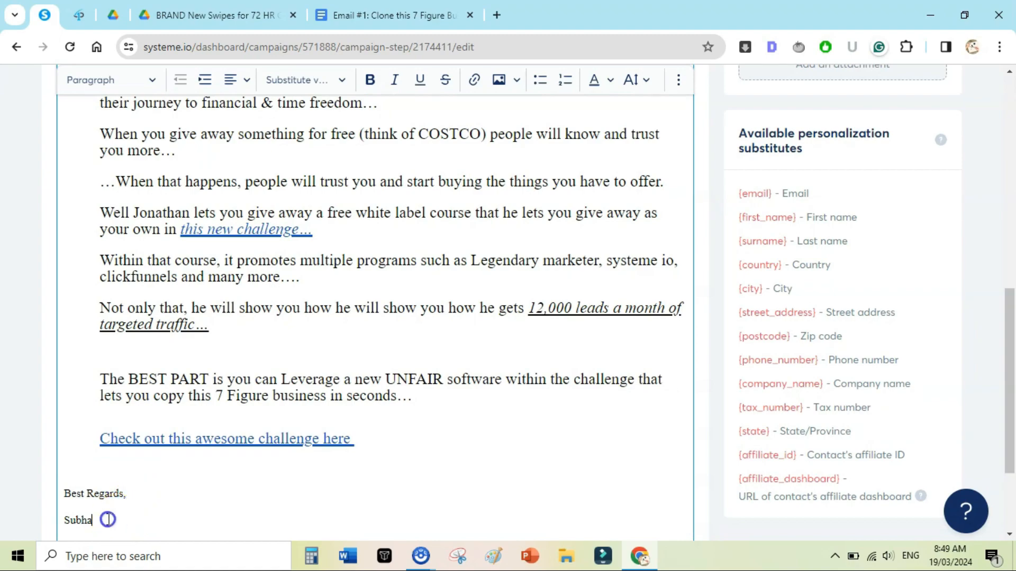
{"action": "left_click_drag", "start_coordinate": [107, 520], "coordinate": [69, 499]}
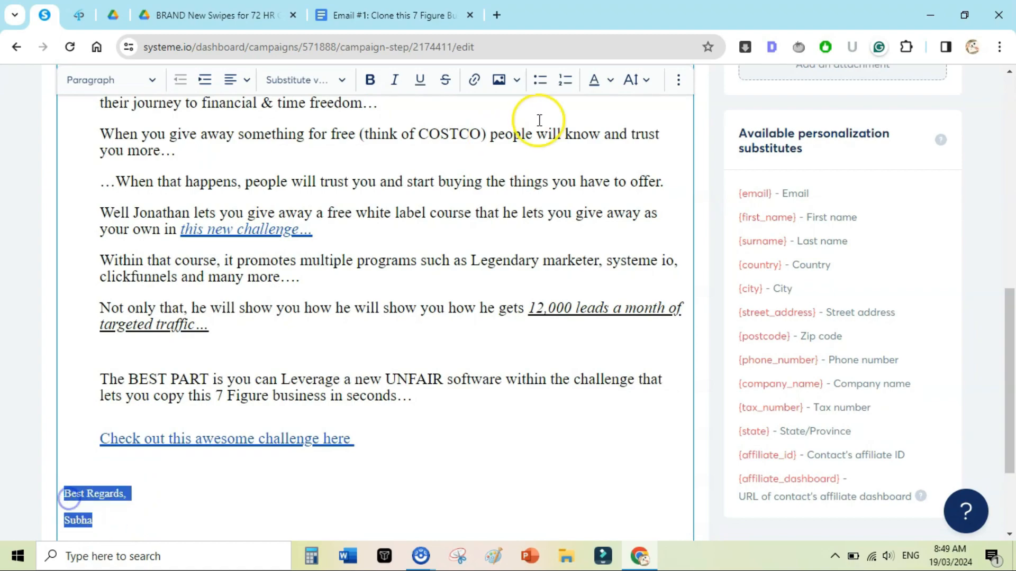
{"action": "left_click", "coordinate": [610, 80]}
{"action": "left_click", "coordinate": [645, 80]}
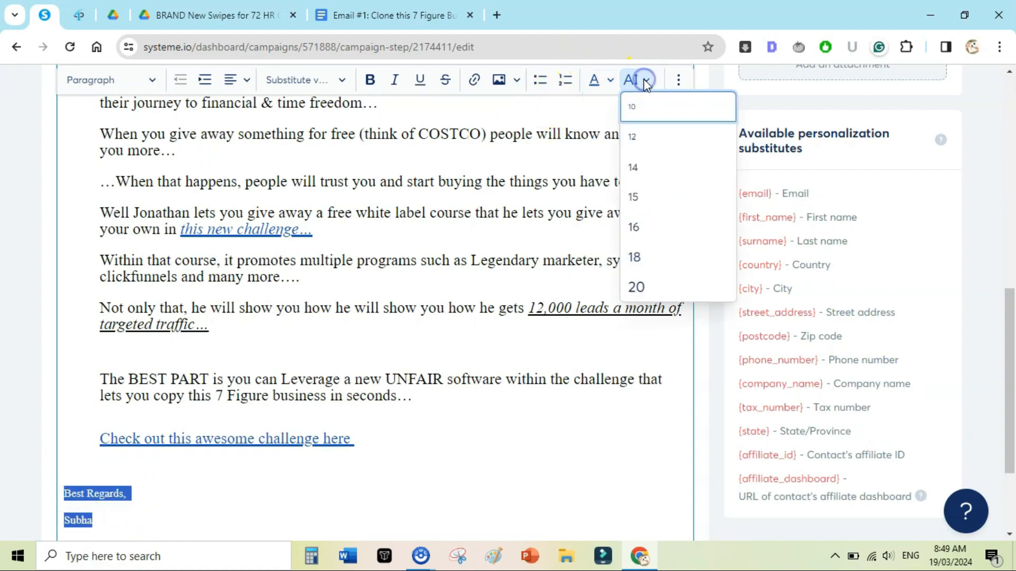
{"action": "left_click", "coordinate": [647, 295]}
{"action": "left_click", "coordinate": [492, 454]}
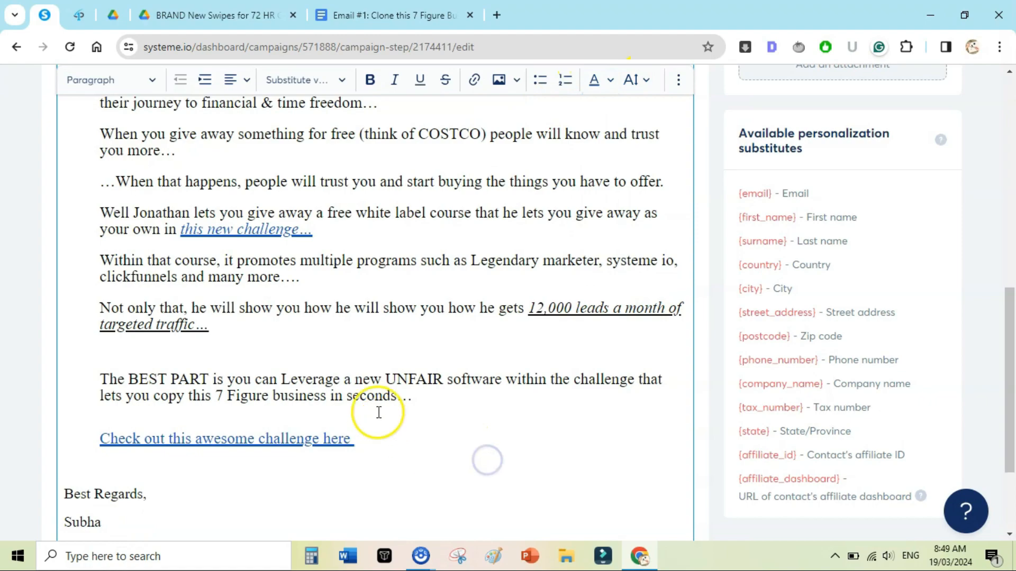
Switch to the affiliate portal and copy the referral link for the 72 Hr Challenge Opt In Page.
{"action": "left_click_drag", "start_coordinate": [319, 231], "coordinate": [214, 230]}
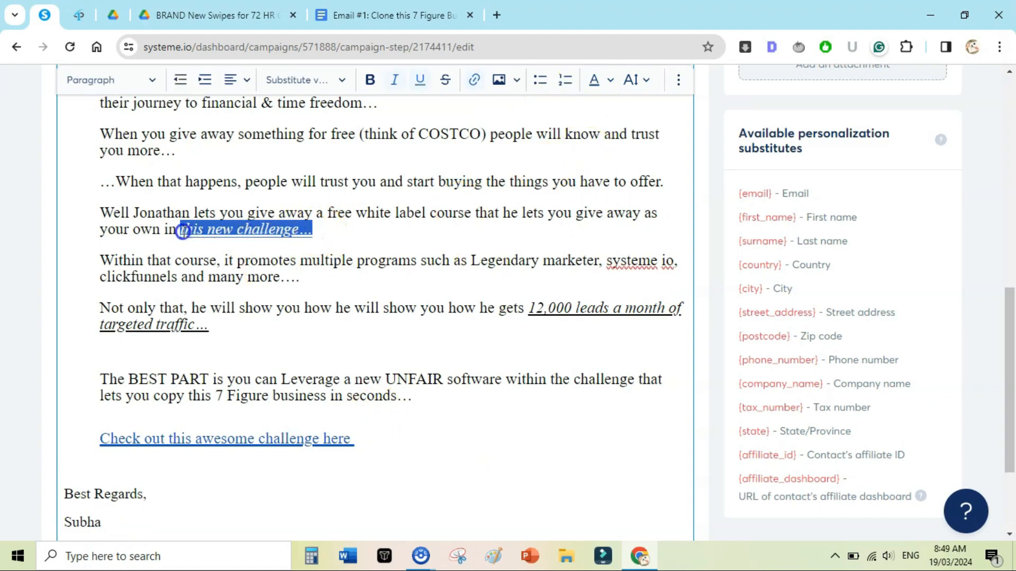
{"action": "left_click", "coordinate": [347, 440]}
{"action": "key", "text": "ctrl+Tab"}
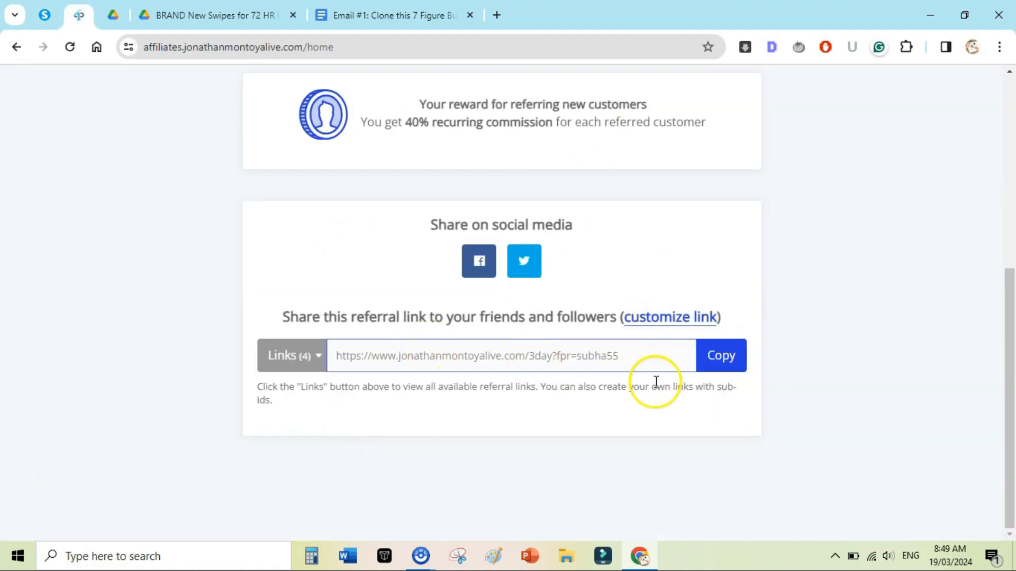
{"action": "left_click", "coordinate": [719, 365]}
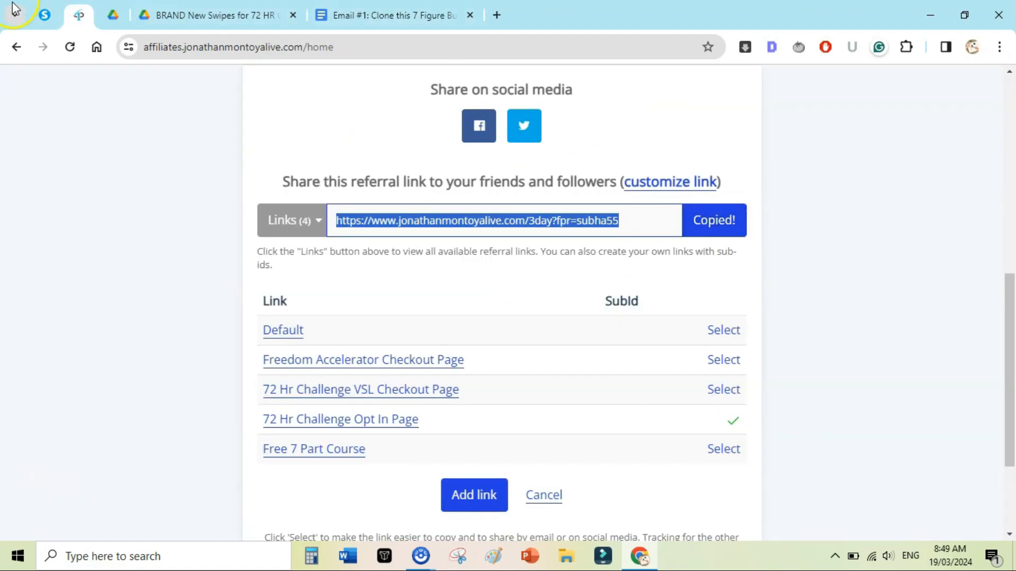
Back in the campaign email, replace the URL of the "this new challenge…" link with the copied referral link.
{"action": "left_click", "coordinate": [42, 15]}
{"action": "left_click_drag", "start_coordinate": [319, 232], "coordinate": [184, 236]}
{"action": "key", "text": "F11"}
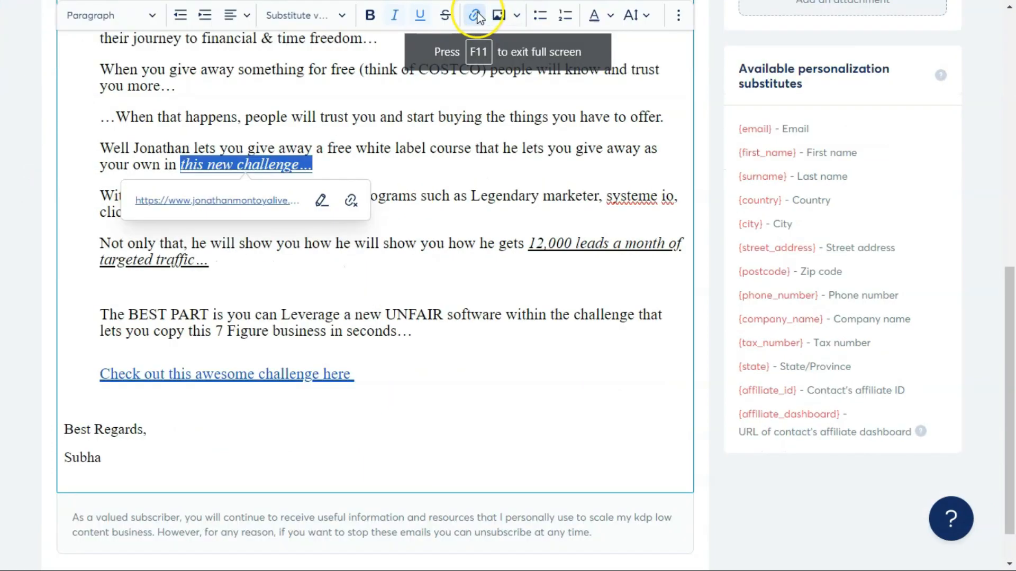
{"action": "left_click", "coordinate": [478, 17]}
{"action": "key", "text": "BackSpace"}
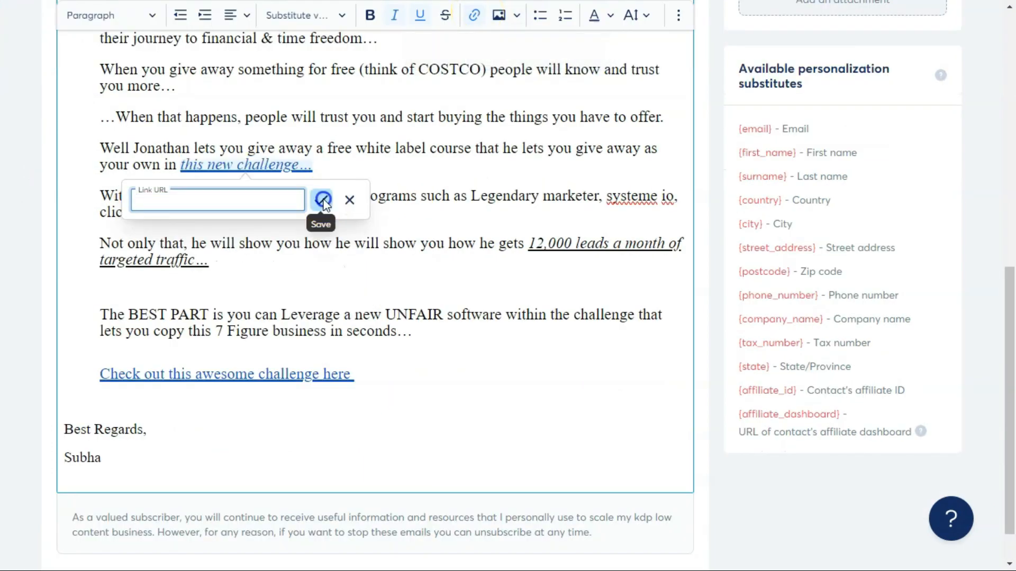
{"action": "key", "text": "ctrl+v"}
{"action": "left_click", "coordinate": [323, 200]}
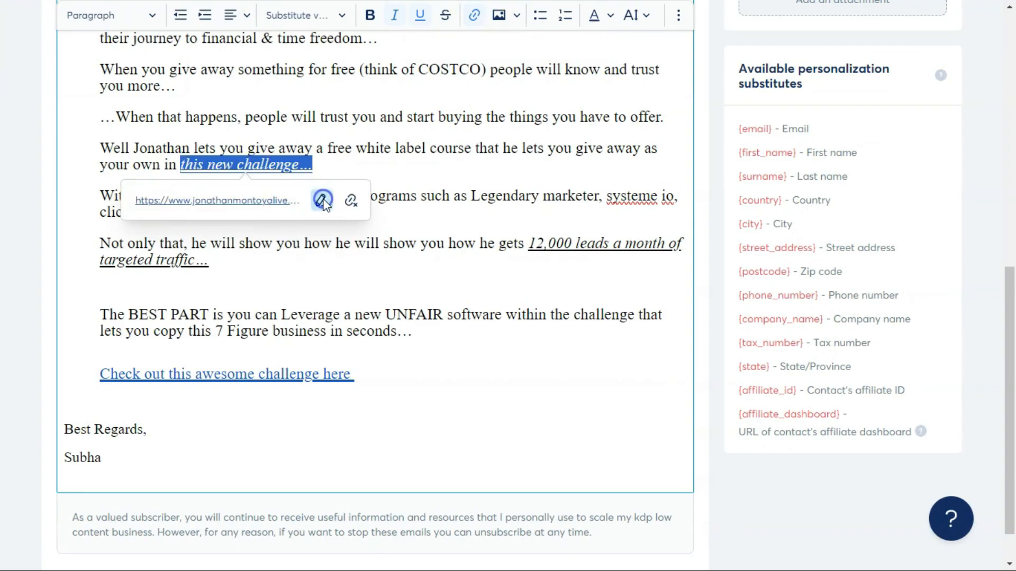
Replace the URL of the "Check out this awesome challenge here" link with the copied referral link.
{"action": "left_click_drag", "start_coordinate": [363, 379], "coordinate": [89, 369]}
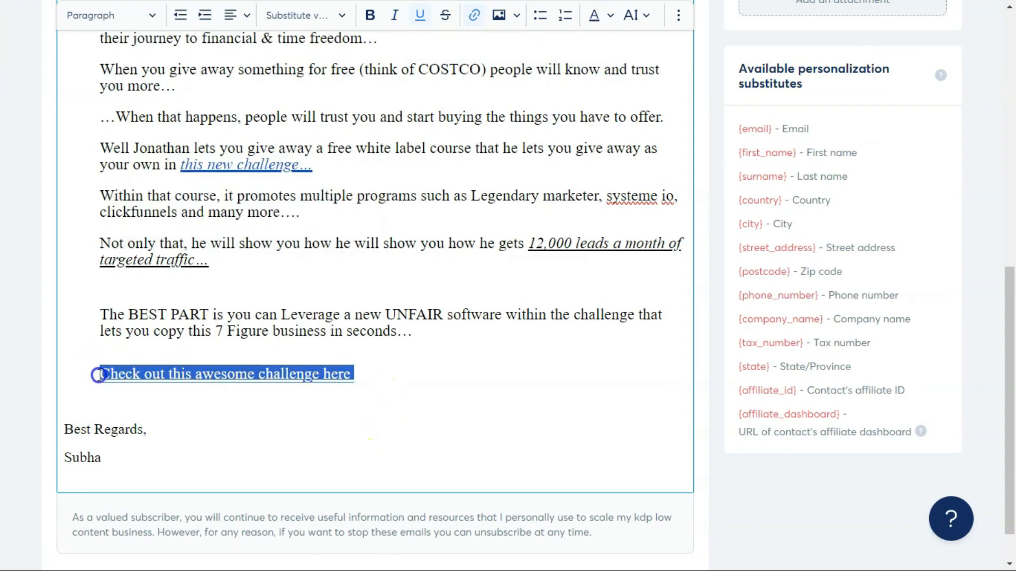
{"action": "left_click", "coordinate": [300, 410]}
{"action": "key", "text": "BackSpace"}
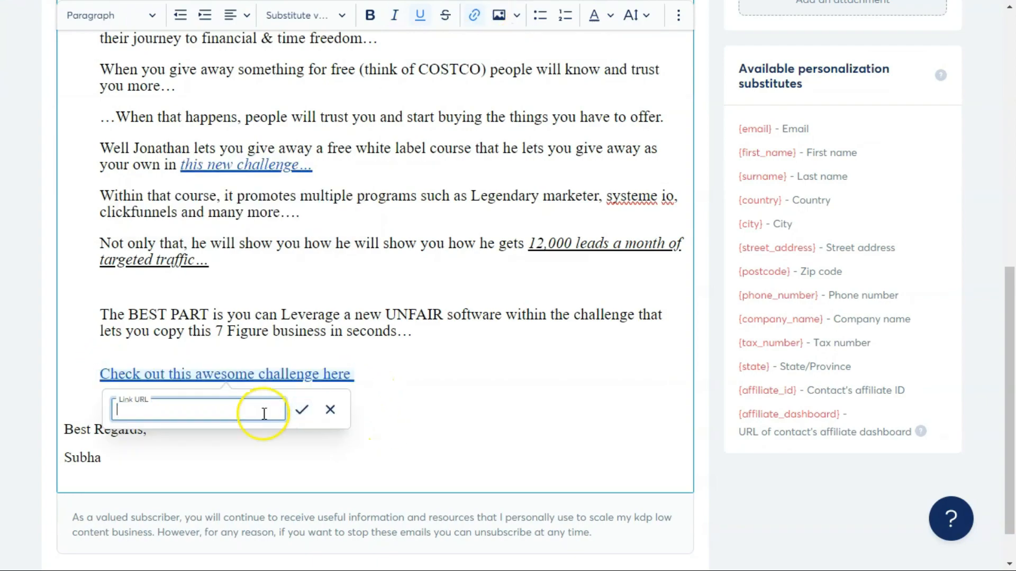
{"action": "key", "text": "ctrl+v"}
{"action": "left_click", "coordinate": [300, 410]}
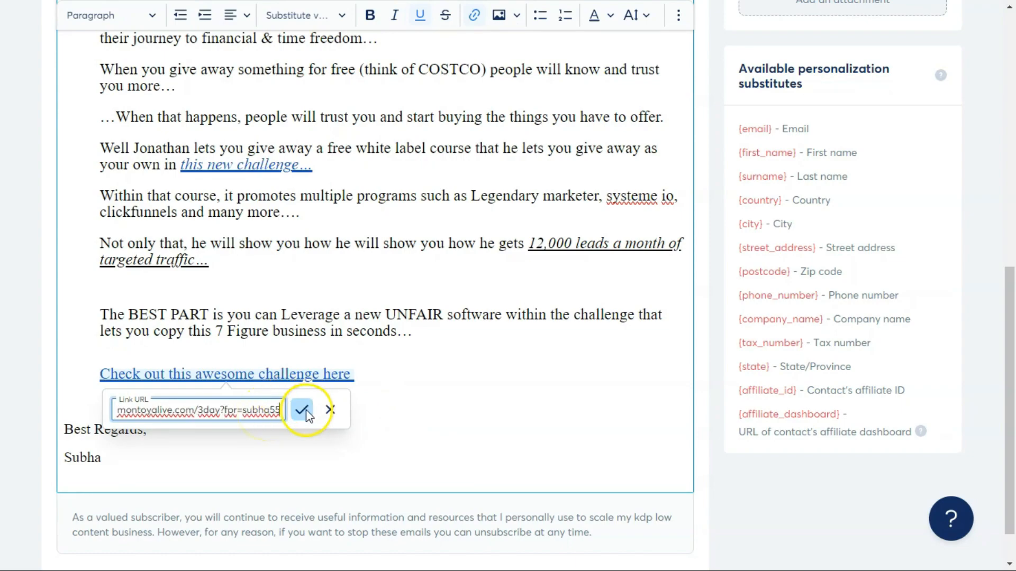
Add the greeting "Hi," on its own line above the first paragraph of the email body.
{"action": "left_click_drag", "start_coordinate": [1011, 332], "coordinate": [1000, 109]}
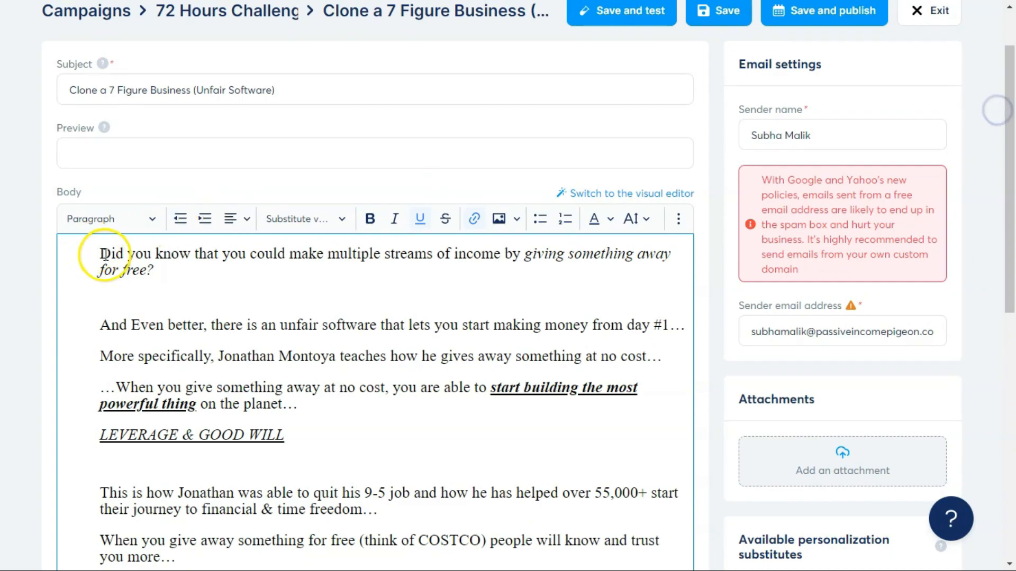
{"action": "left_click", "coordinate": [105, 254]}
{"action": "key", "text": "Return"}
{"action": "key", "text": "Up"}
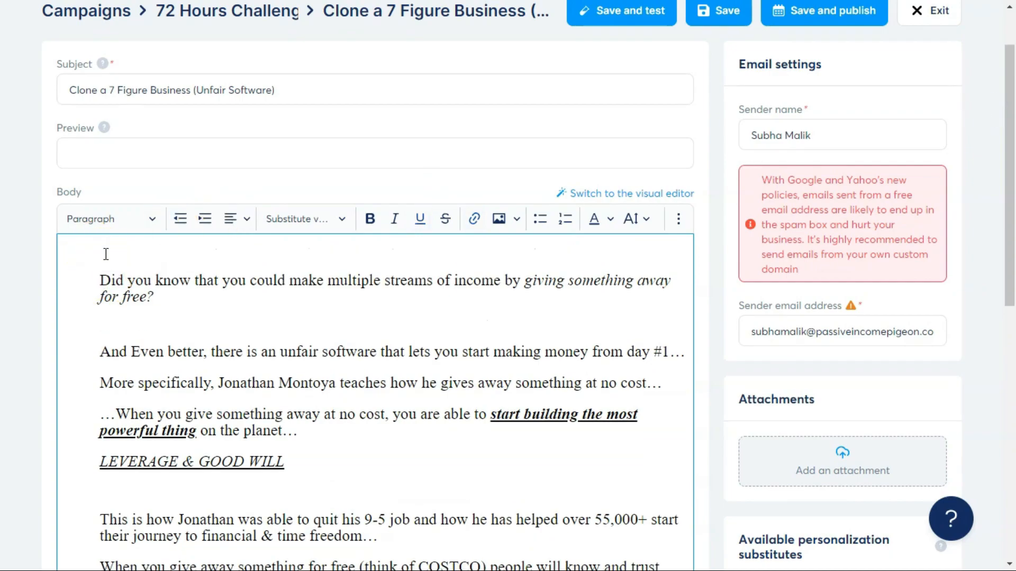
{"action": "type", "text": "Hi"}
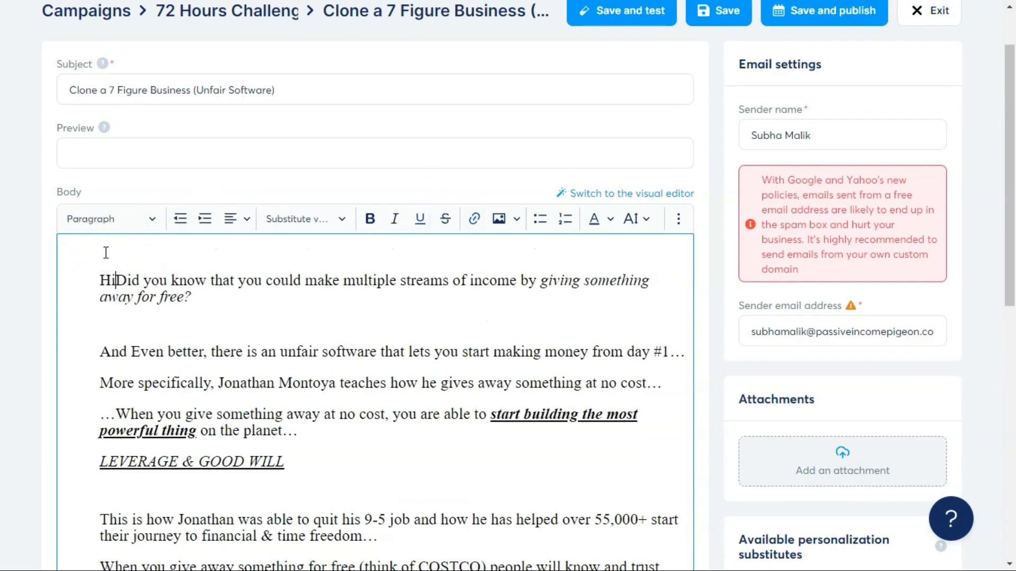
{"action": "type", "text": ","}
{"action": "key", "text": "Return"}
{"action": "key", "text": "Up"}
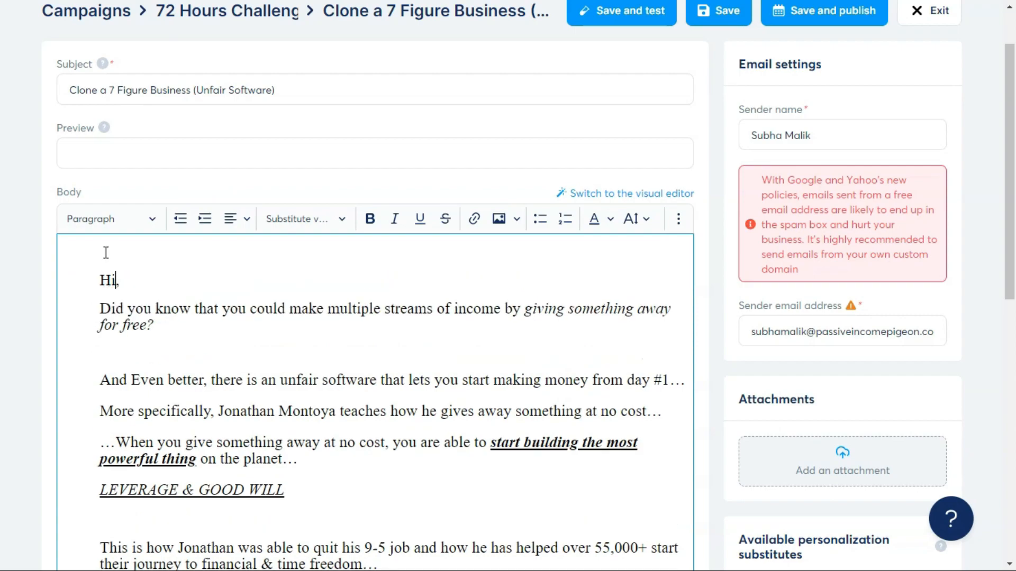
Try to personalize the greeting by inserting the {first_name} substitute after "Hi" and setting the line to font size 20.
{"action": "scroll", "coordinate": [994, 238], "scroll_direction": "down", "scroll_amount": 5}
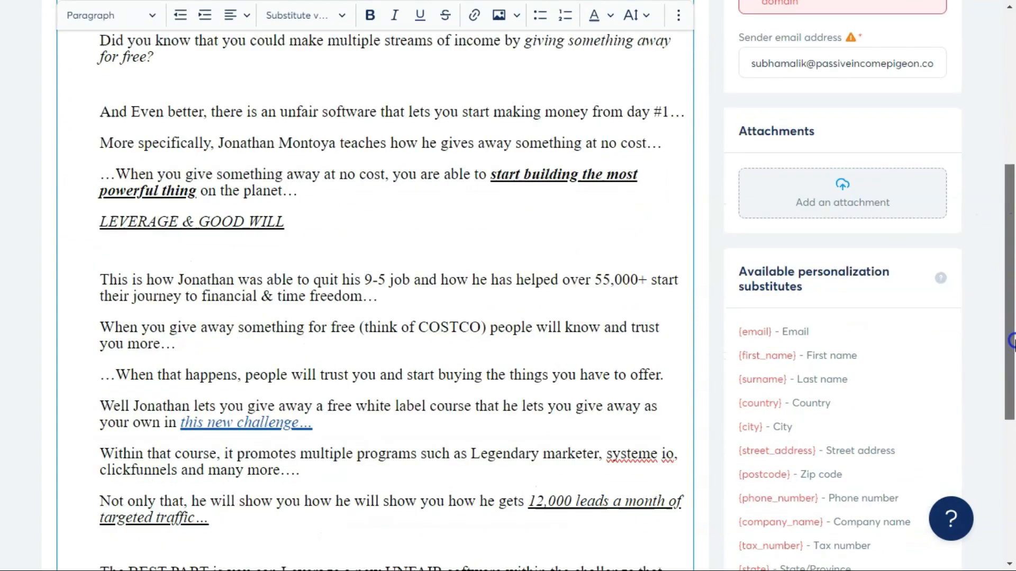
{"action": "left_click_drag", "start_coordinate": [741, 336], "coordinate": [799, 339]}
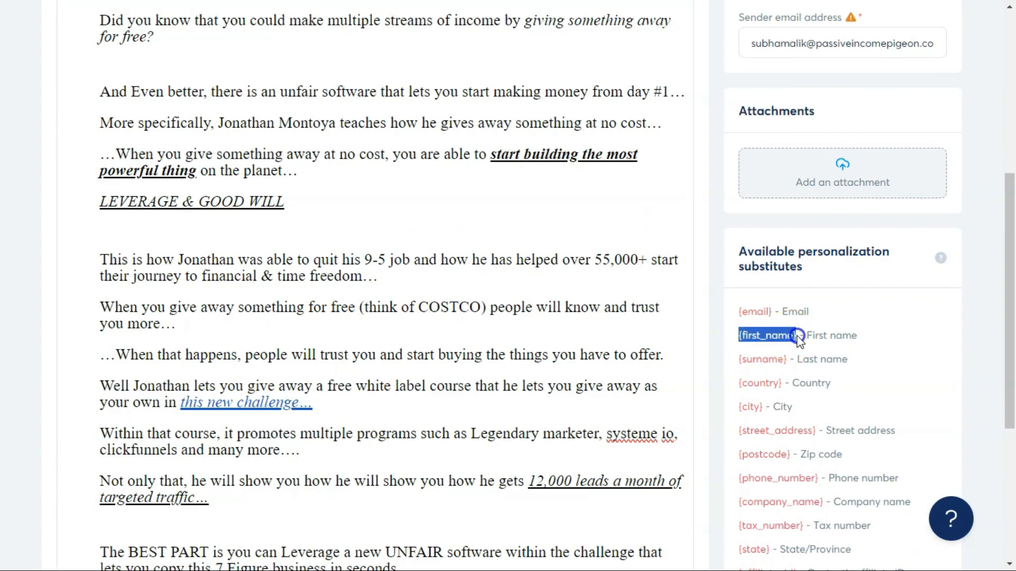
{"action": "key", "text": "ctrl+c"}
{"action": "left_click_drag", "start_coordinate": [1007, 249], "coordinate": [991, 154]}
{"action": "left_click", "coordinate": [115, 232]}
{"action": "key", "text": "ctrl+v"}
{"action": "left_click_drag", "start_coordinate": [179, 233], "coordinate": [100, 233]}
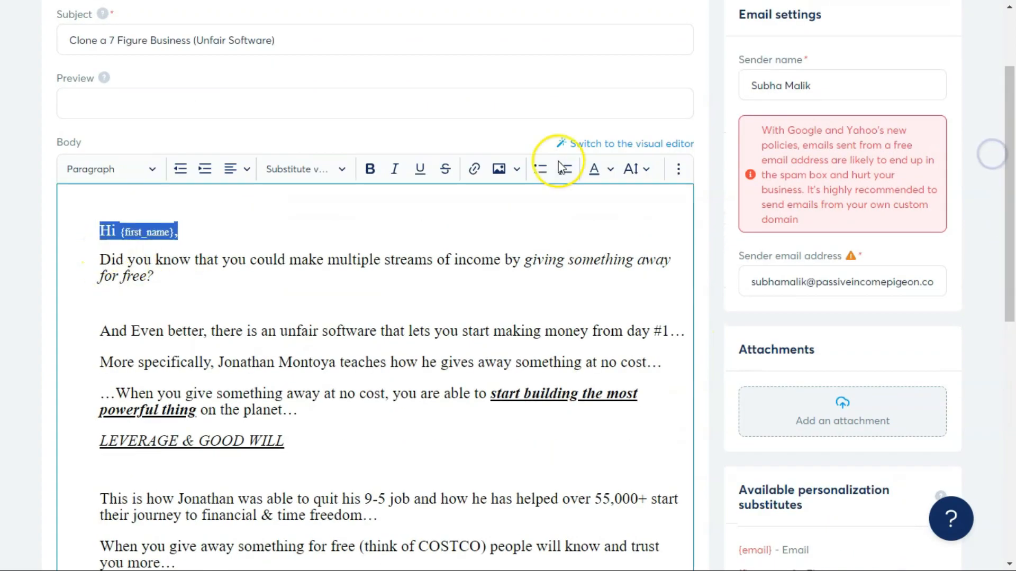
{"action": "left_click", "coordinate": [635, 169]}
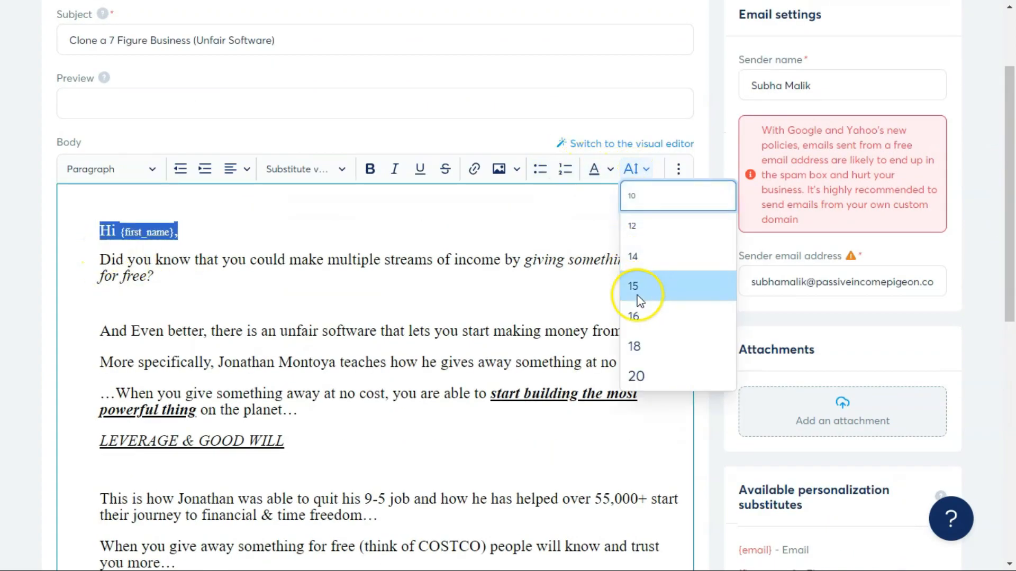
{"action": "left_click", "coordinate": [638, 376]}
{"action": "left_click", "coordinate": [195, 231]}
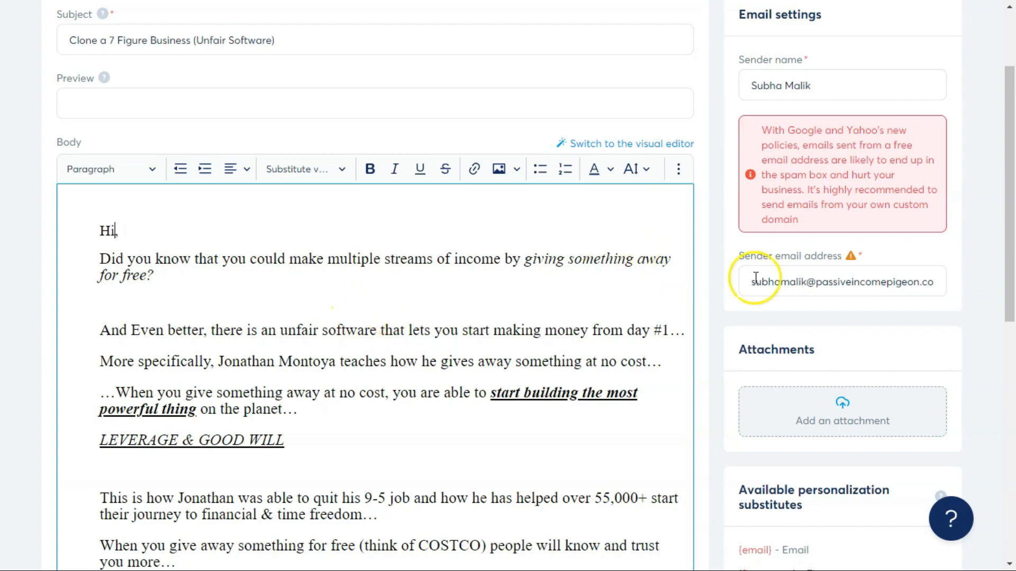
Look over the finished email, save it, and exit to the campaign's list of emails.
{"action": "left_click_drag", "start_coordinate": [1013, 201], "coordinate": [1011, 409]}
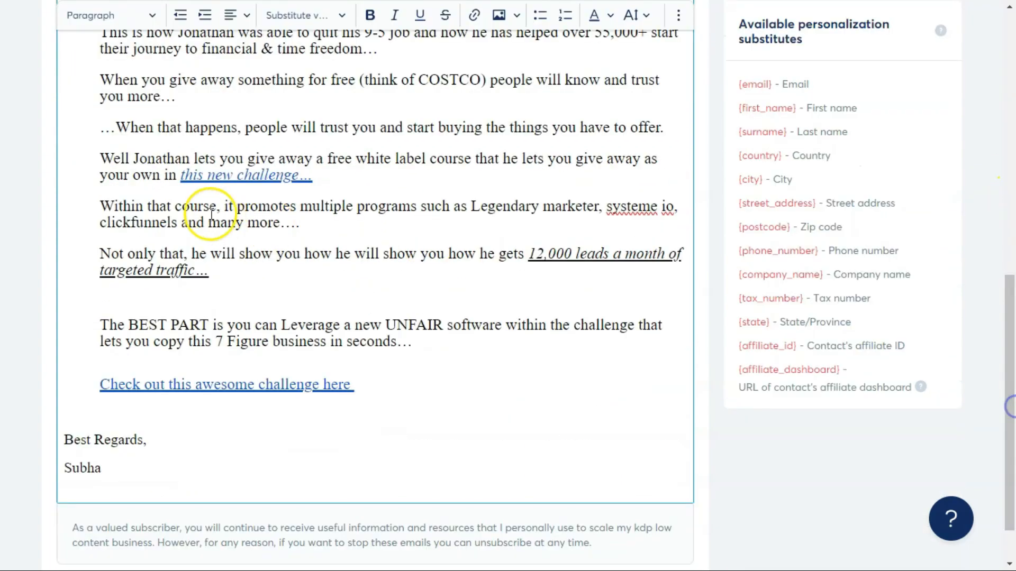
{"action": "left_click_drag", "start_coordinate": [1012, 338], "coordinate": [1011, 74]}
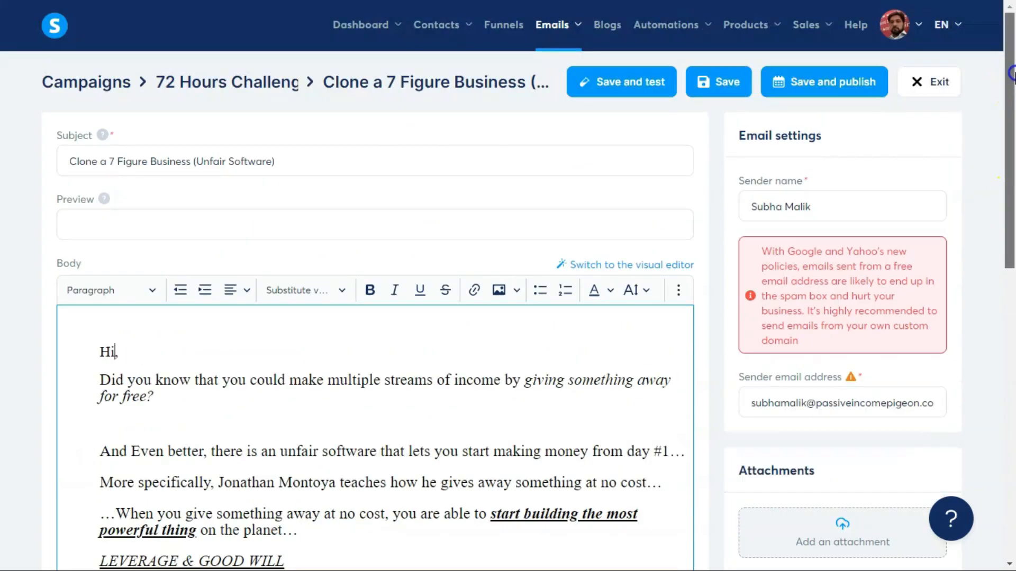
{"action": "left_click", "coordinate": [721, 82]}
{"action": "left_click", "coordinate": [936, 142]}
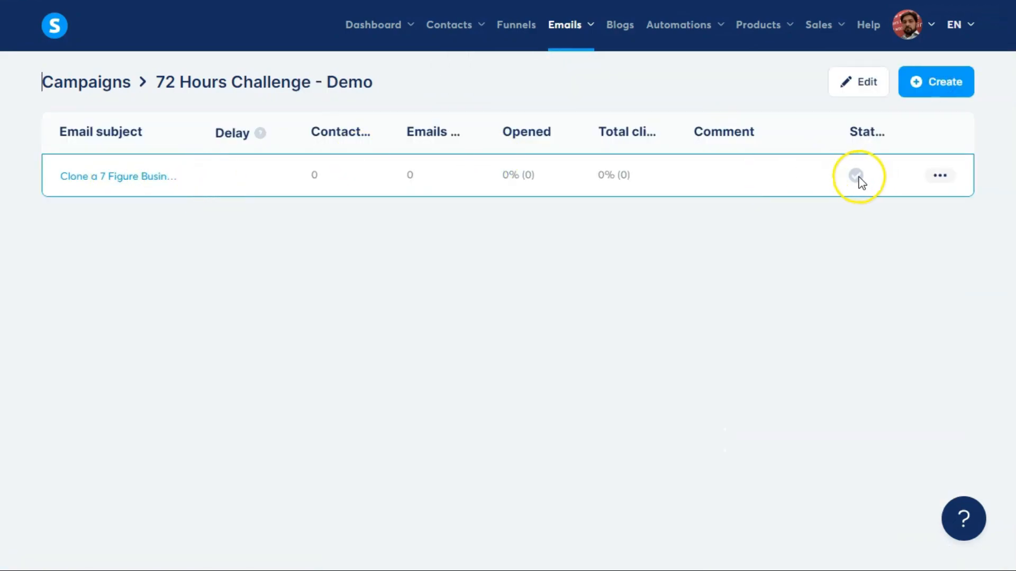
Activate the "Clone a 7 Figure Business" email in the campaign with a sending delay of 2 minutes.
{"action": "left_click", "coordinate": [940, 176]}
{"action": "left_click", "coordinate": [876, 211]}
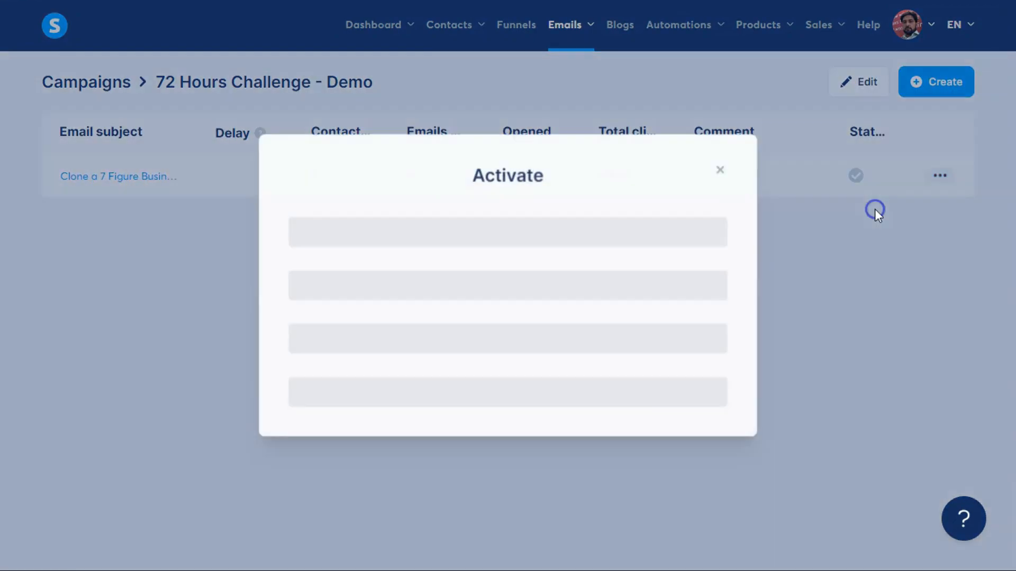
{"action": "left_click", "coordinate": [422, 245]}
{"action": "left_click", "coordinate": [624, 206]}
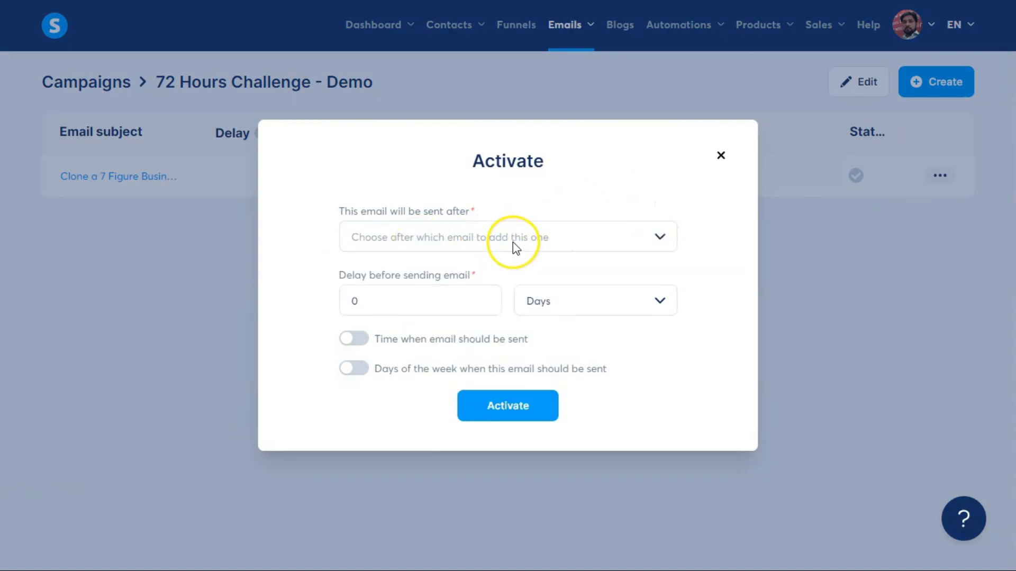
{"action": "left_click", "coordinate": [396, 300]}
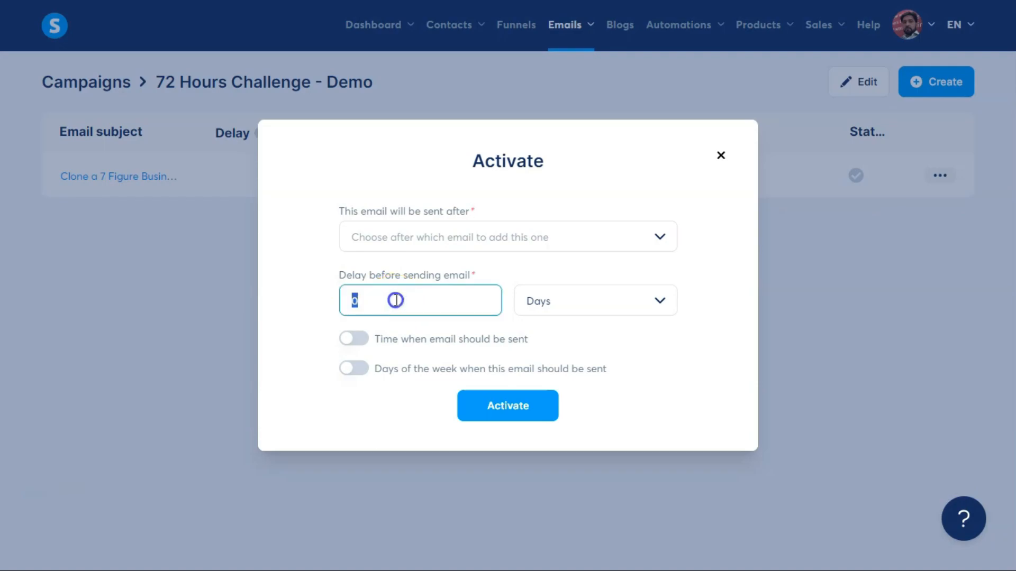
{"action": "left_click", "coordinate": [602, 307]}
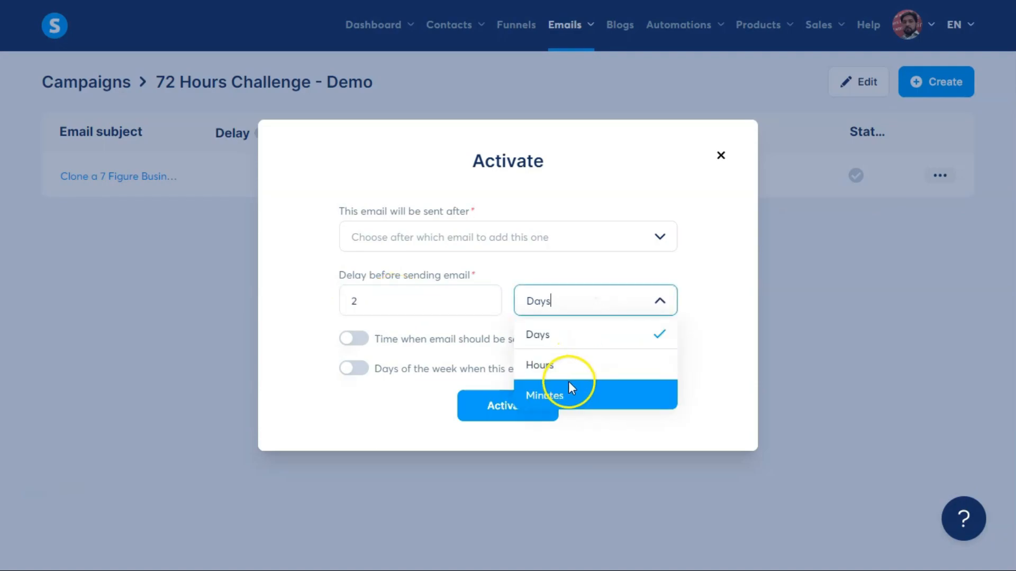
{"action": "left_click", "coordinate": [567, 395]}
{"action": "left_click", "coordinate": [409, 302]}
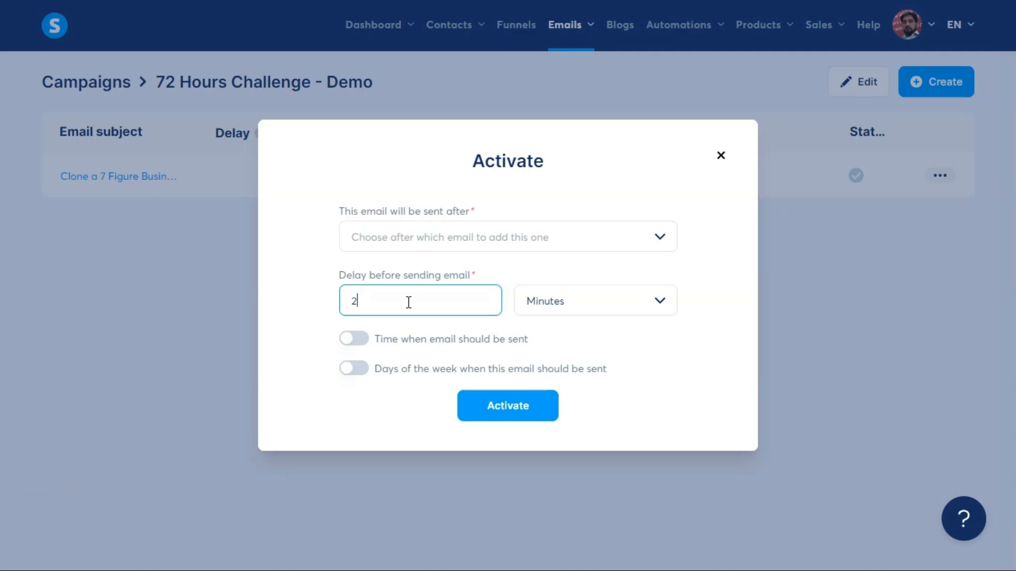
{"action": "left_click", "coordinate": [508, 407]}
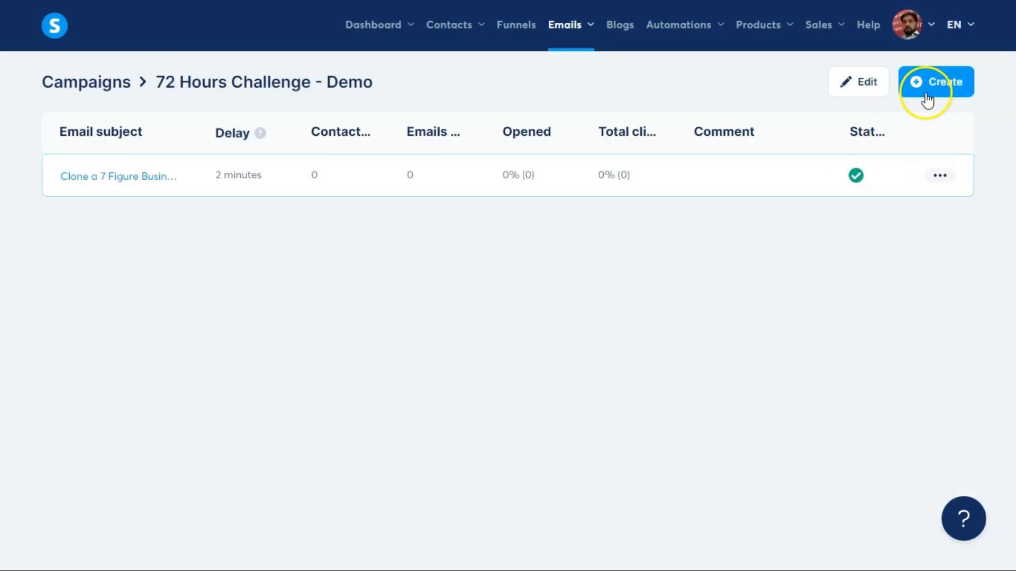
Start a new campaign email, close the Email #1 document, and open the swipe document "Email #2: More Powerful than ChatGPT".
{"action": "left_click", "coordinate": [932, 85]}
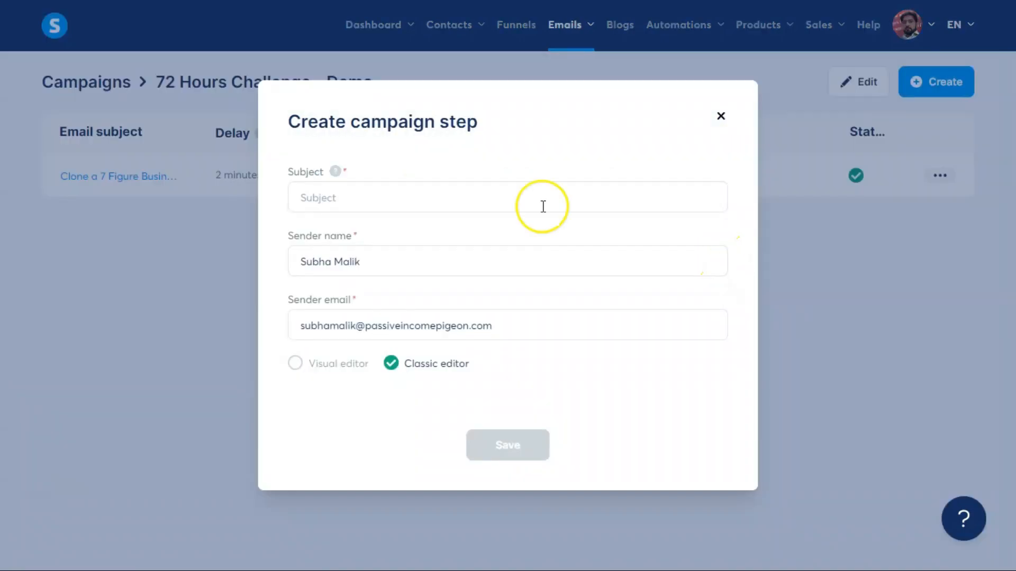
{"action": "key", "text": "F11"}
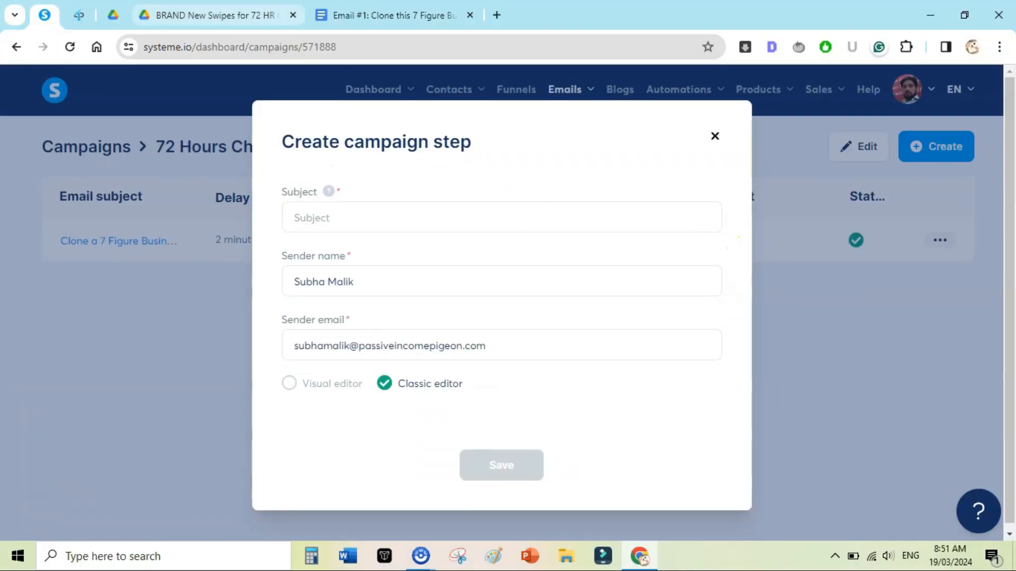
{"action": "left_click", "coordinate": [472, 22]}
{"action": "left_click", "coordinate": [470, 16]}
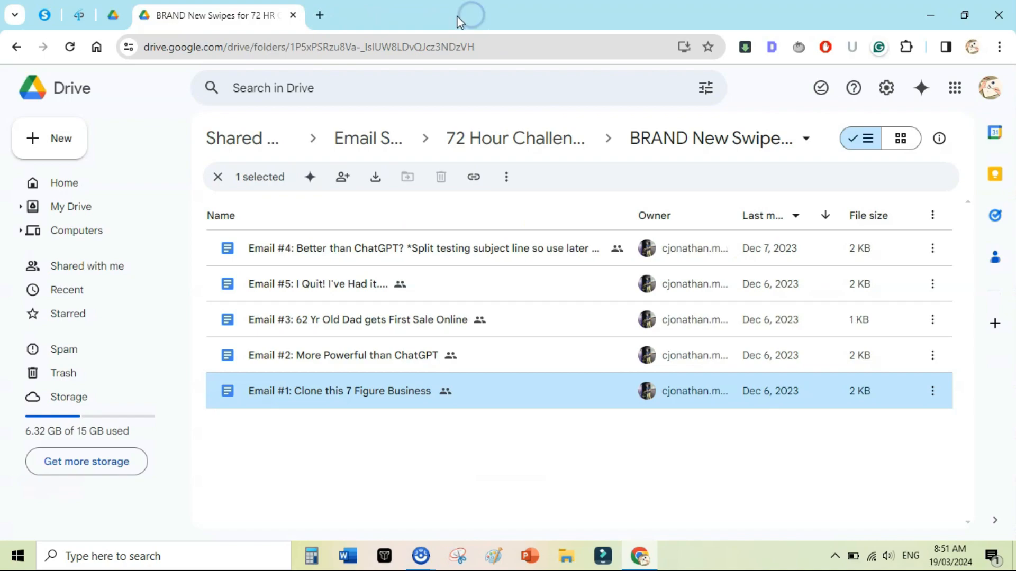
{"action": "double_click", "coordinate": [329, 355]}
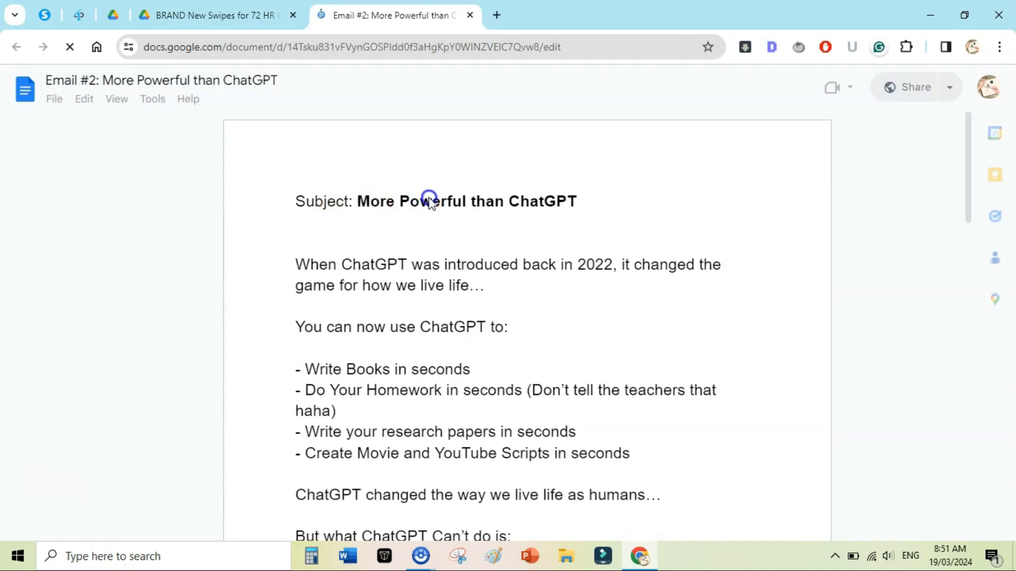
Copy the subject "More Powerful than ChatGPT" from the swipe document into the new campaign email and save it with the Classic editor.
{"action": "left_click_drag", "start_coordinate": [430, 203], "coordinate": [579, 204]}
{"action": "key", "text": "ctrl+Tab"}
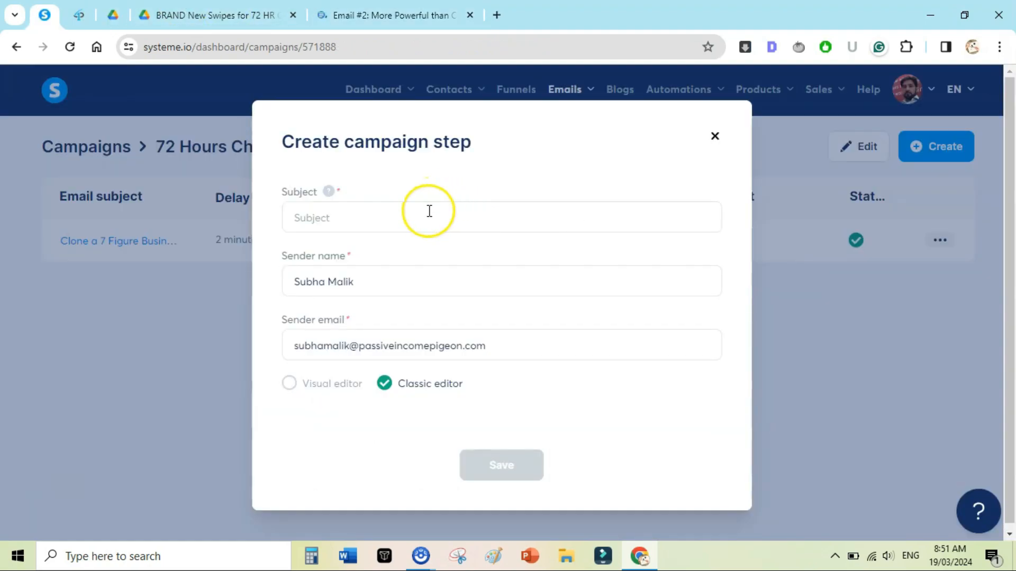
{"action": "left_click", "coordinate": [429, 211]}
{"action": "key", "text": "ctrl+v"}
{"action": "left_click", "coordinate": [496, 462]}
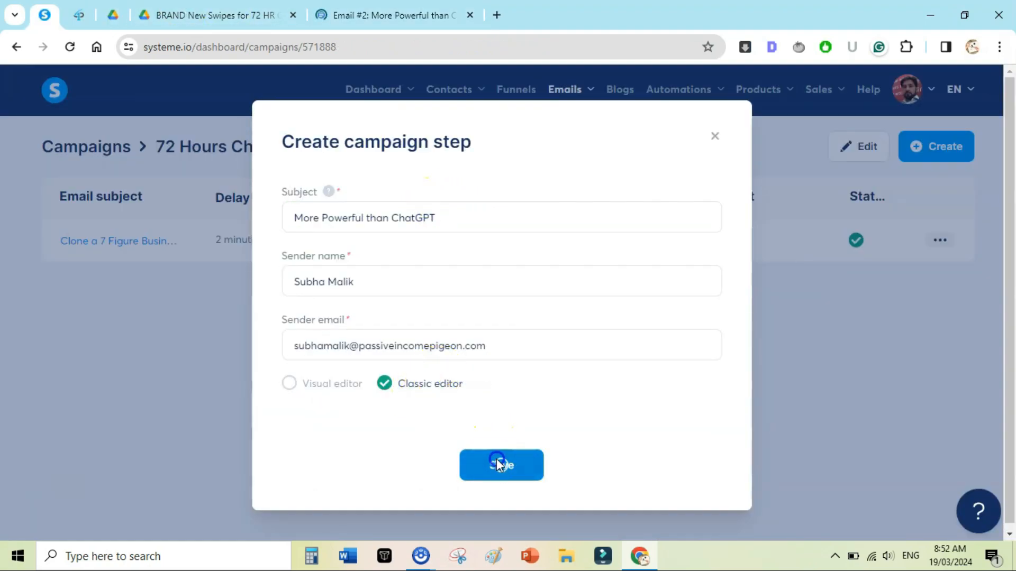
Copy the Email #2 swipe text without its subject line and sign-off into the body of the new campaign email.
{"action": "left_click", "coordinate": [391, 15]}
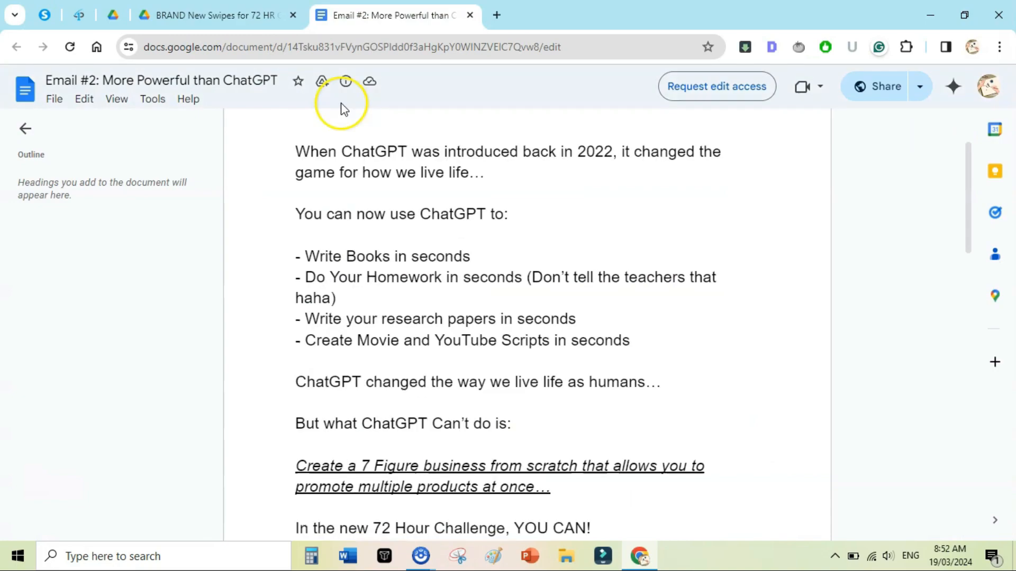
{"action": "left_click_drag", "start_coordinate": [295, 152], "coordinate": [564, 428]}
{"action": "right_click", "coordinate": [339, 230]}
{"action": "left_click", "coordinate": [371, 244]}
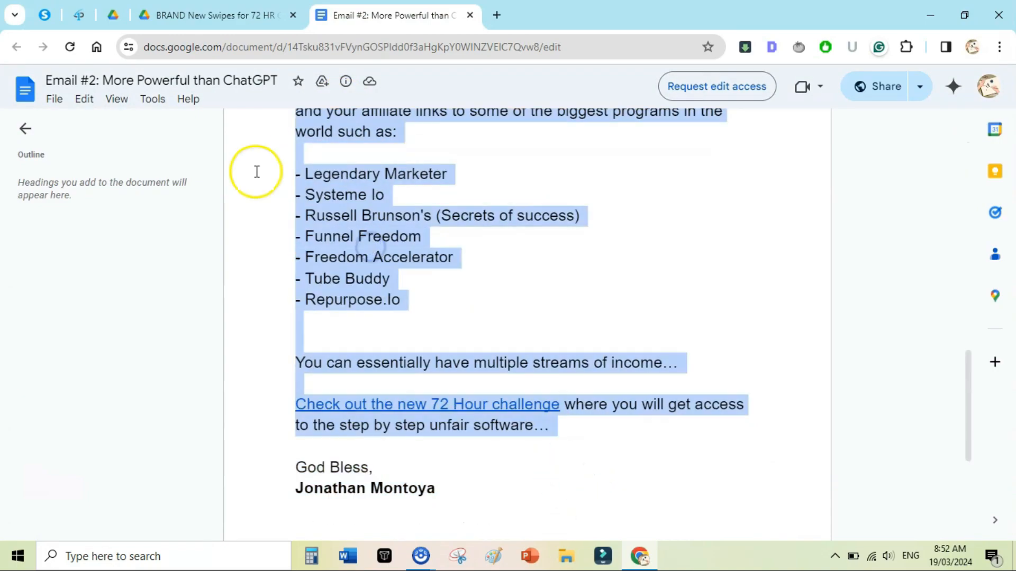
{"action": "left_click", "coordinate": [47, 15]}
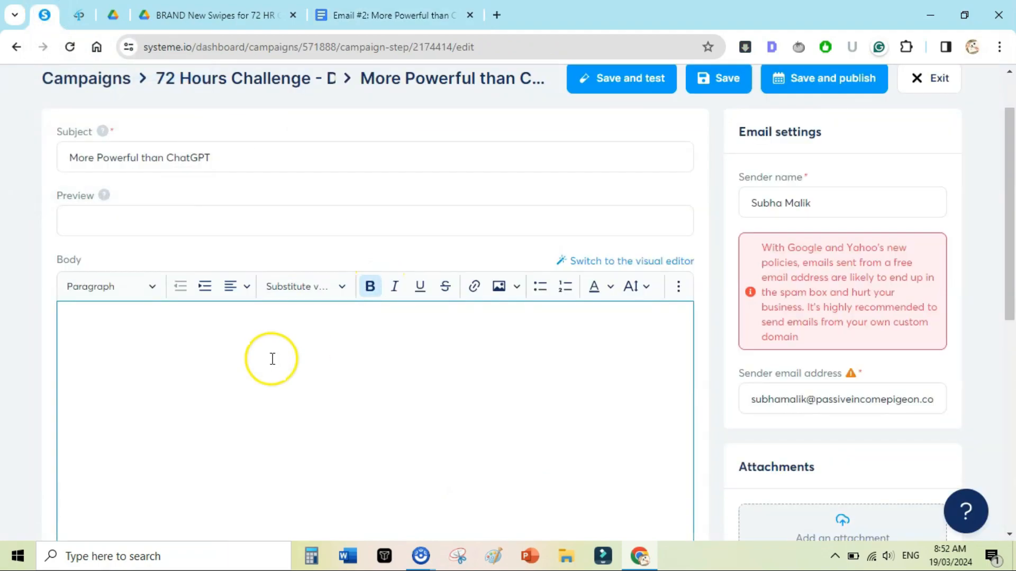
{"action": "key", "text": "ctrl+v"}
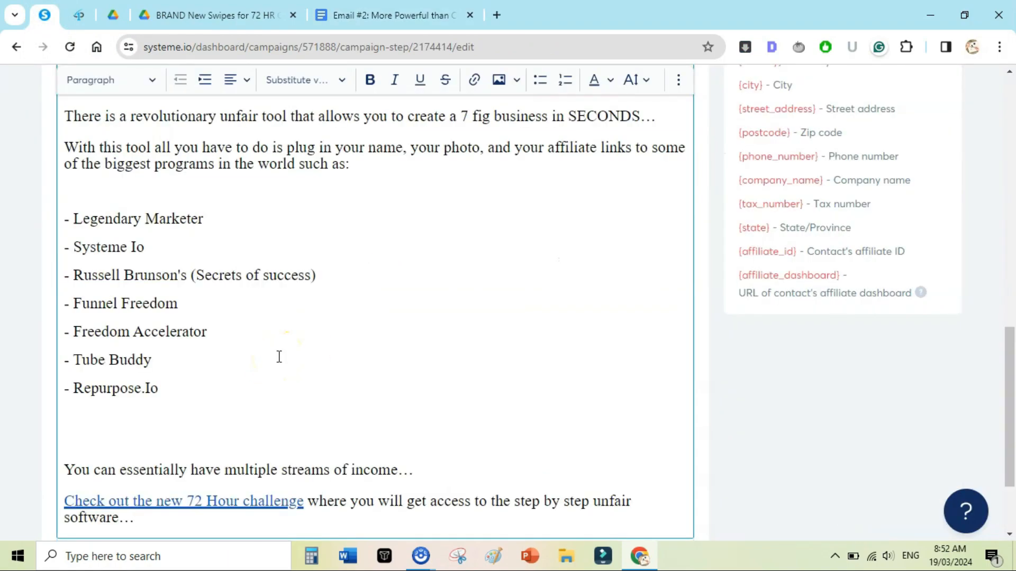
End the email with "Talk soon," and the sender's first name, and add the greeting "Hi," above the first paragraph.
{"action": "left_click_drag", "start_coordinate": [1010, 406], "coordinate": [1011, 435]}
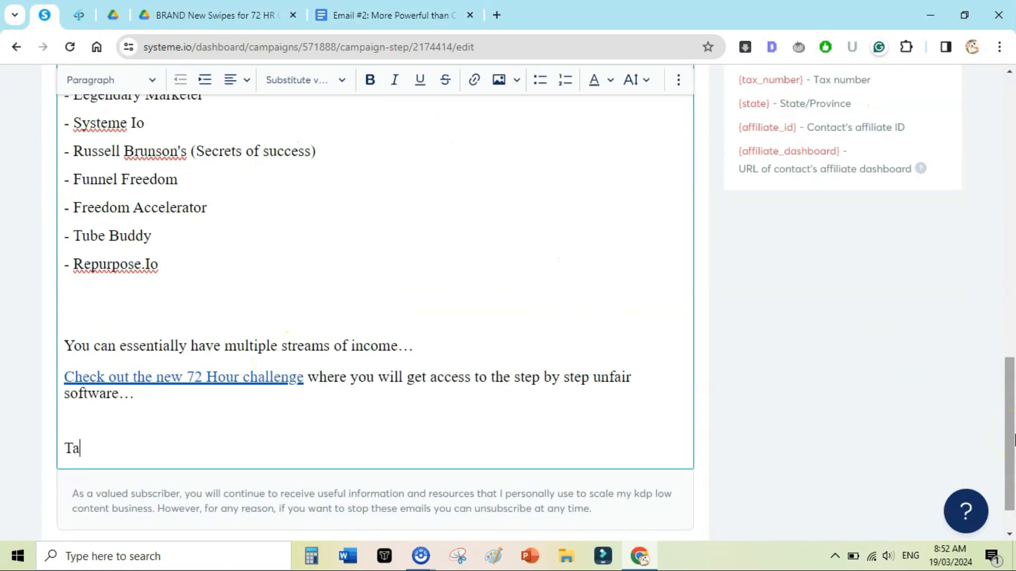
{"action": "type", "text": "soon,"}
{"action": "key", "text": "Return"}
{"action": "type", "text": "Subha"}
{"action": "left_click_drag", "start_coordinate": [1012, 452], "coordinate": [1010, 344]}
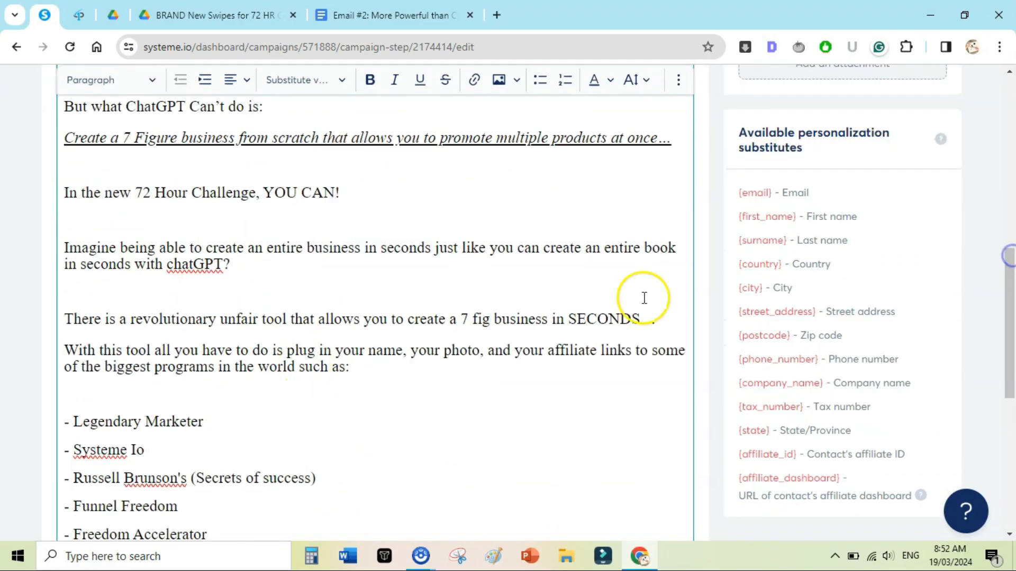
{"action": "left_click_drag", "start_coordinate": [1009, 291], "coordinate": [1012, 374]}
Copy the affiliate referral link and use it to replace the URL of the "Check out the new 72 Hour challenge" link.
{"action": "left_click", "coordinate": [211, 14]}
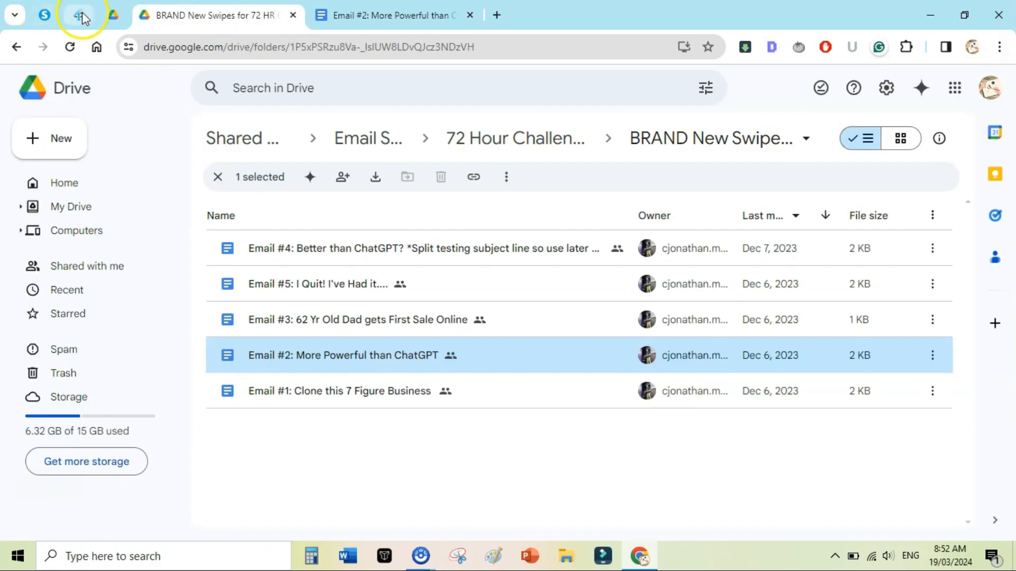
{"action": "left_click", "coordinate": [79, 14]}
{"action": "left_click", "coordinate": [712, 220]}
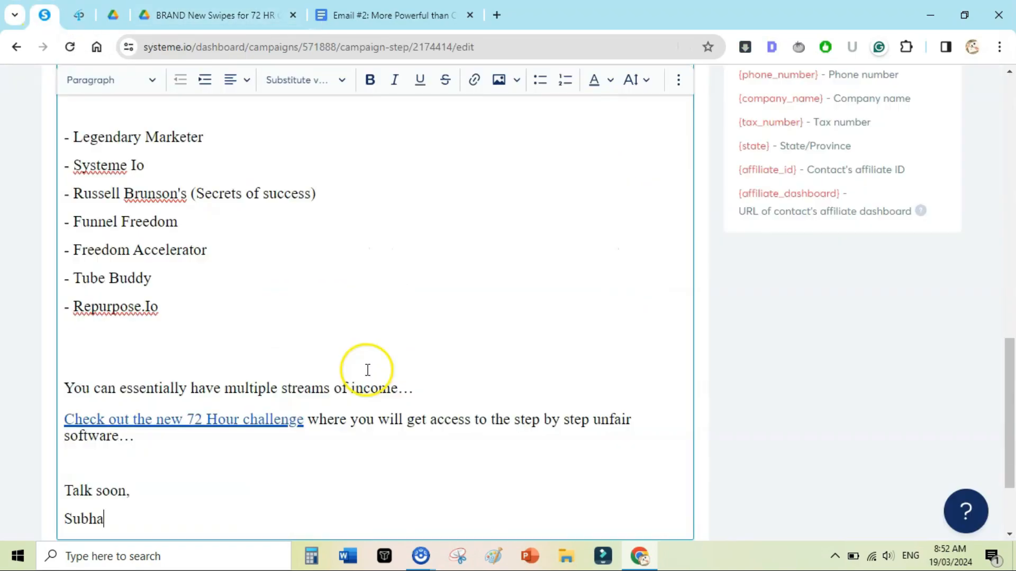
{"action": "left_click_drag", "start_coordinate": [305, 425], "coordinate": [64, 419]}
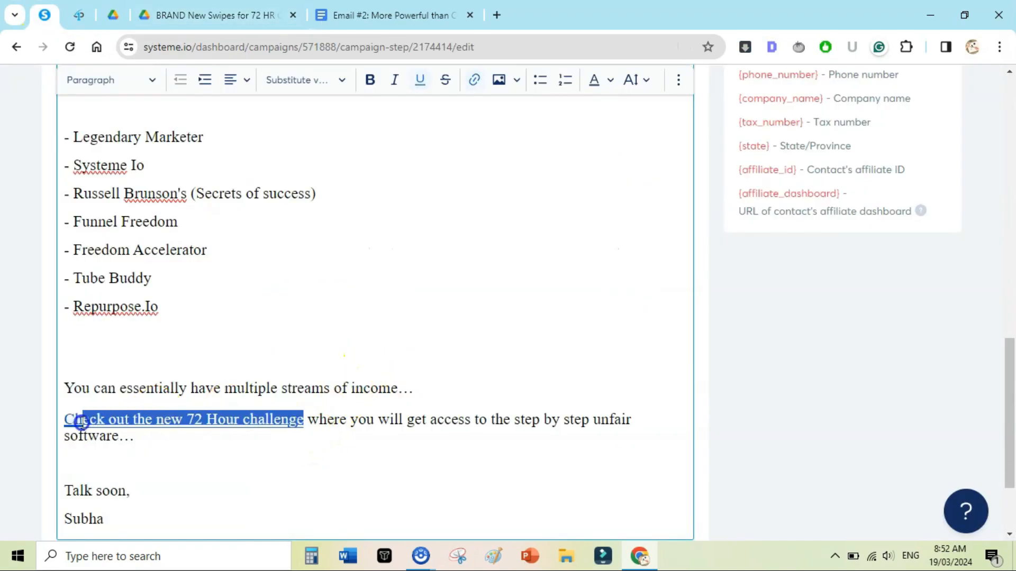
{"action": "left_click", "coordinate": [255, 456]}
{"action": "key", "text": "BackSpace"}
{"action": "key", "text": "ctrl+v"}
{"action": "left_click", "coordinate": [255, 457]}
{"action": "left_click", "coordinate": [428, 330]}
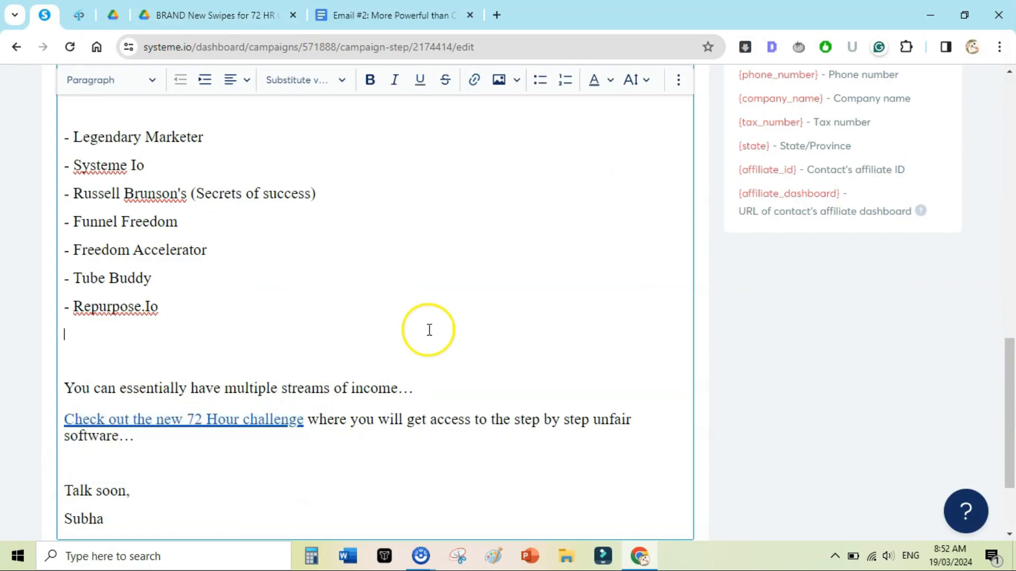
Save the "More Powerful than ChatGPT" email and exit to the campaign's list of emails.
{"action": "left_click_drag", "start_coordinate": [1009, 447], "coordinate": [1013, 157]}
{"action": "left_click", "coordinate": [720, 145]}
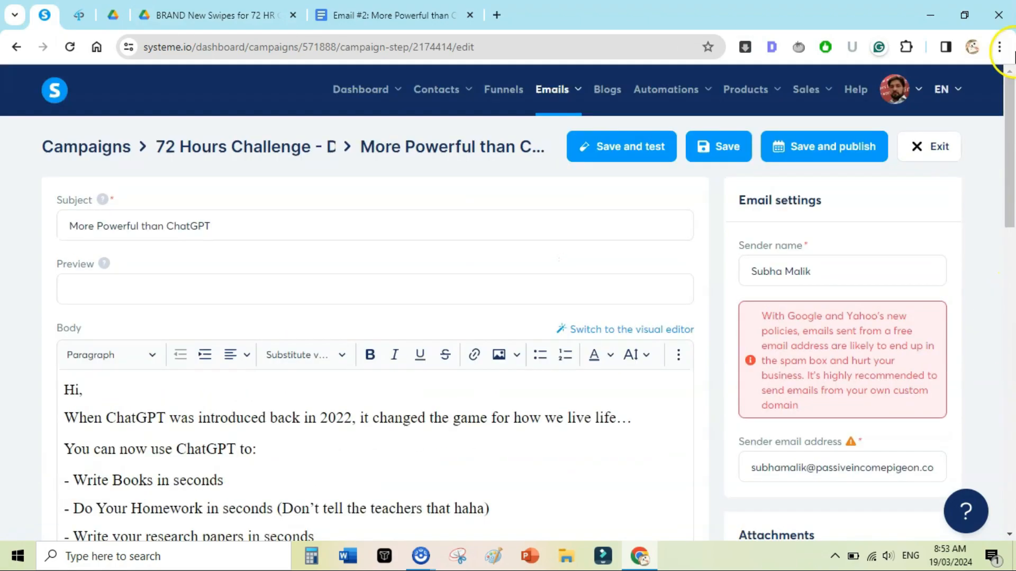
{"action": "left_click", "coordinate": [925, 146]}
Activate the "More Powerful than ChatGPT" email to be sent 1 day after "Clone a 7 Figure Business (Unfair Software)".
{"action": "left_click", "coordinate": [939, 240]}
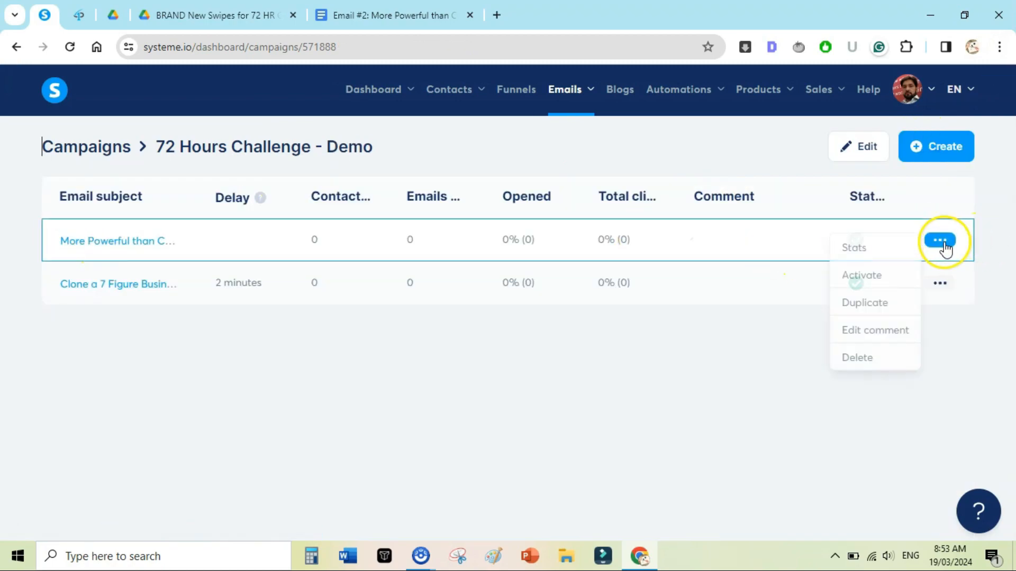
{"action": "left_click", "coordinate": [867, 276]}
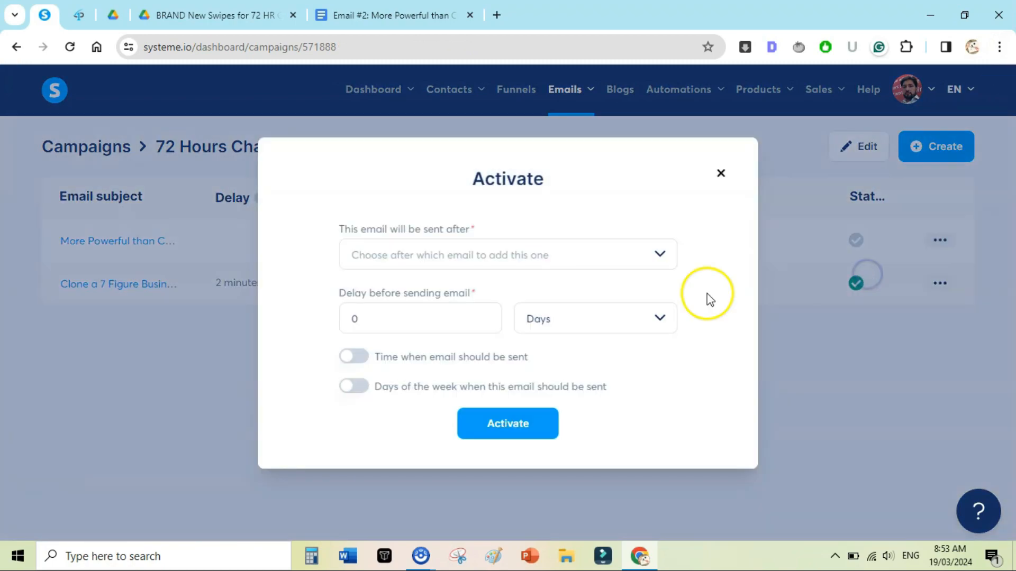
{"action": "left_click", "coordinate": [404, 325]}
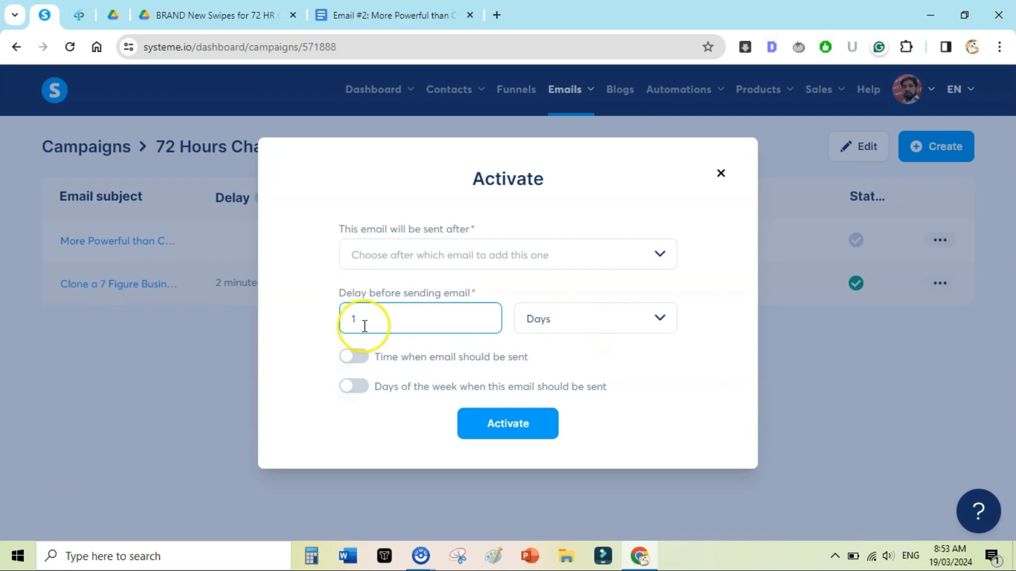
{"action": "left_click", "coordinate": [487, 254]}
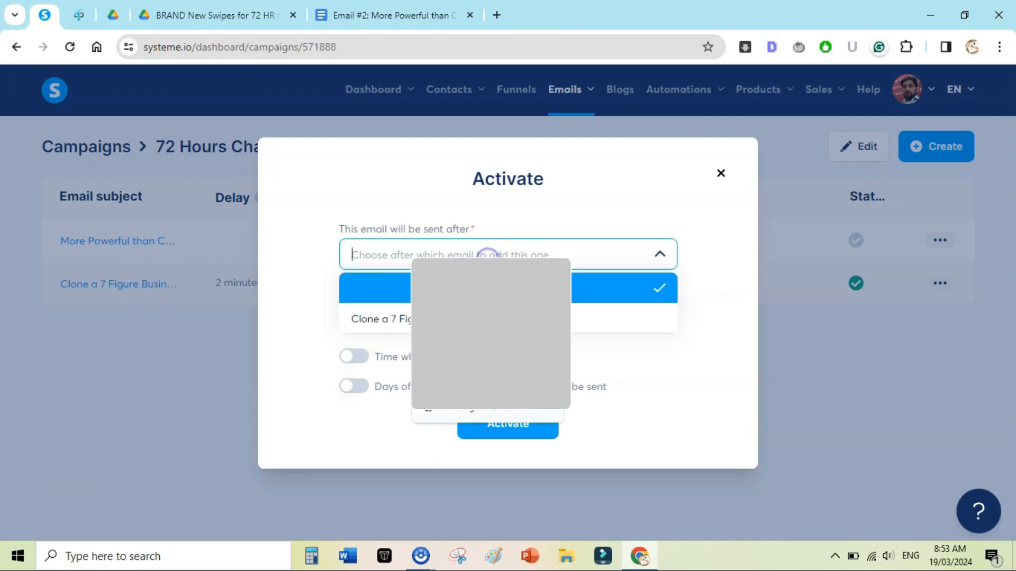
{"action": "left_click", "coordinate": [660, 256]}
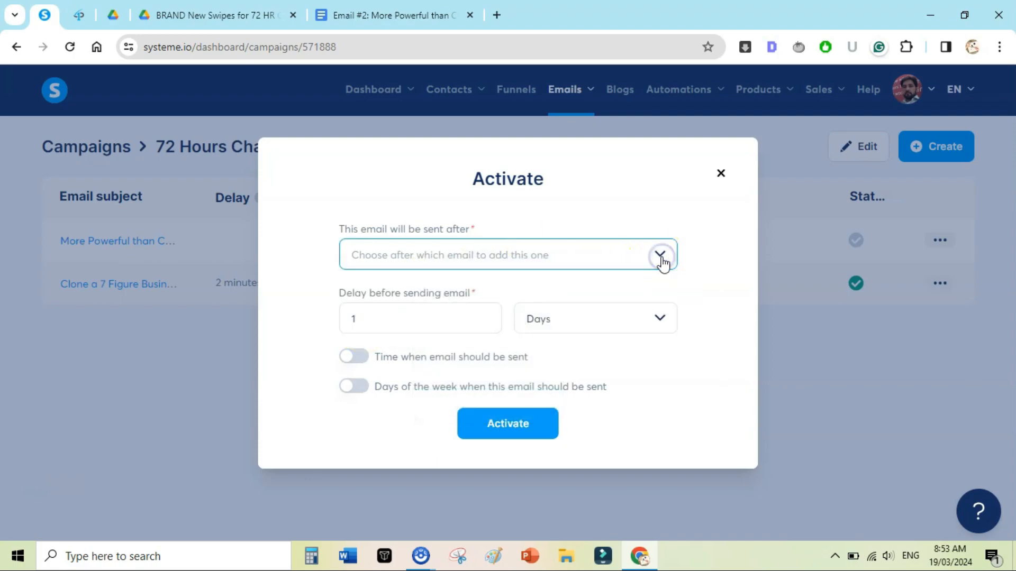
{"action": "left_click", "coordinate": [660, 256]}
{"action": "left_click", "coordinate": [446, 318]}
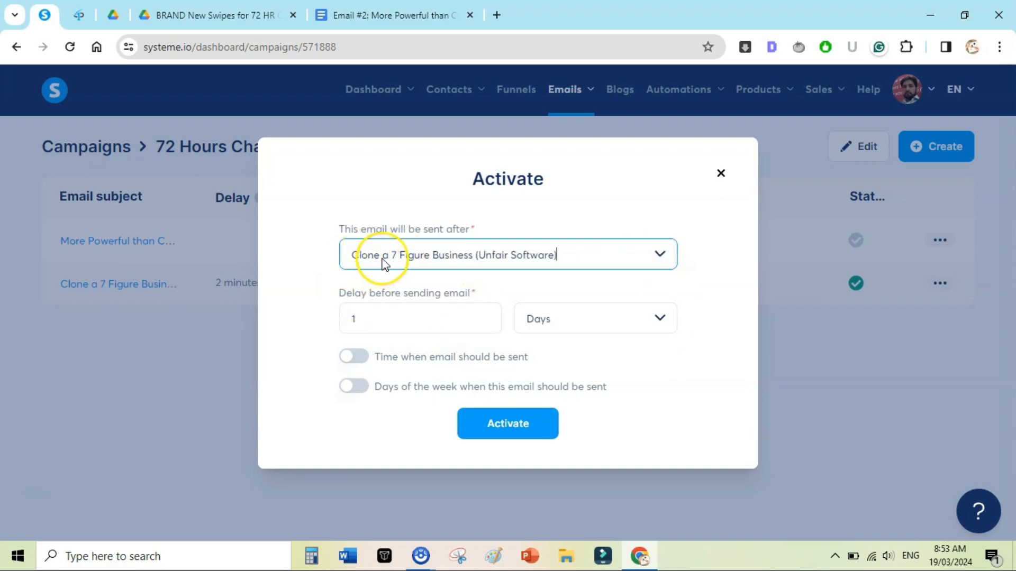
{"action": "left_click", "coordinate": [504, 426]}
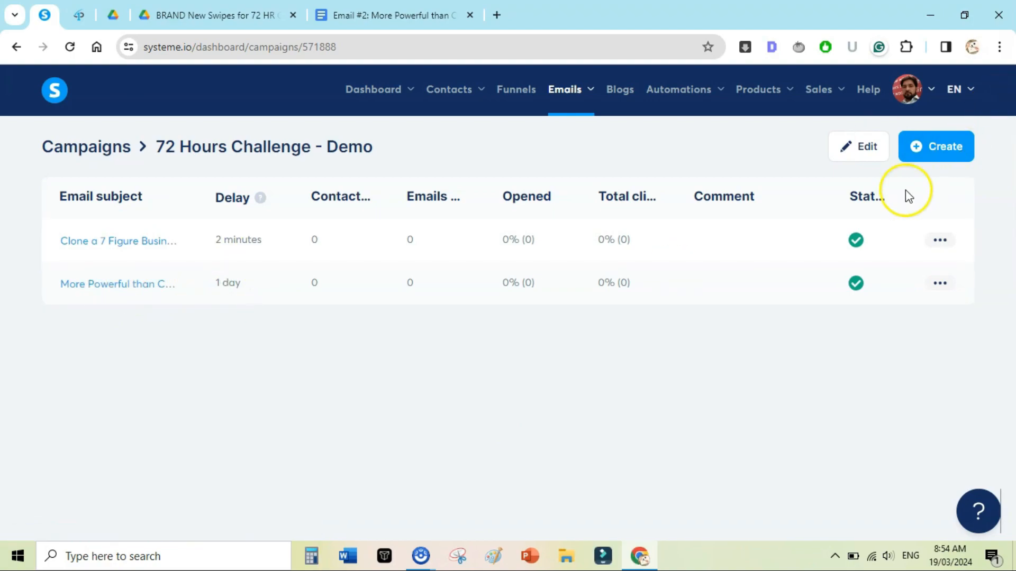
Close the Email #2 document and open the "72 Hour Challenge (Demo)" funnel from the list of funnels.
{"action": "left_click", "coordinate": [471, 16]}
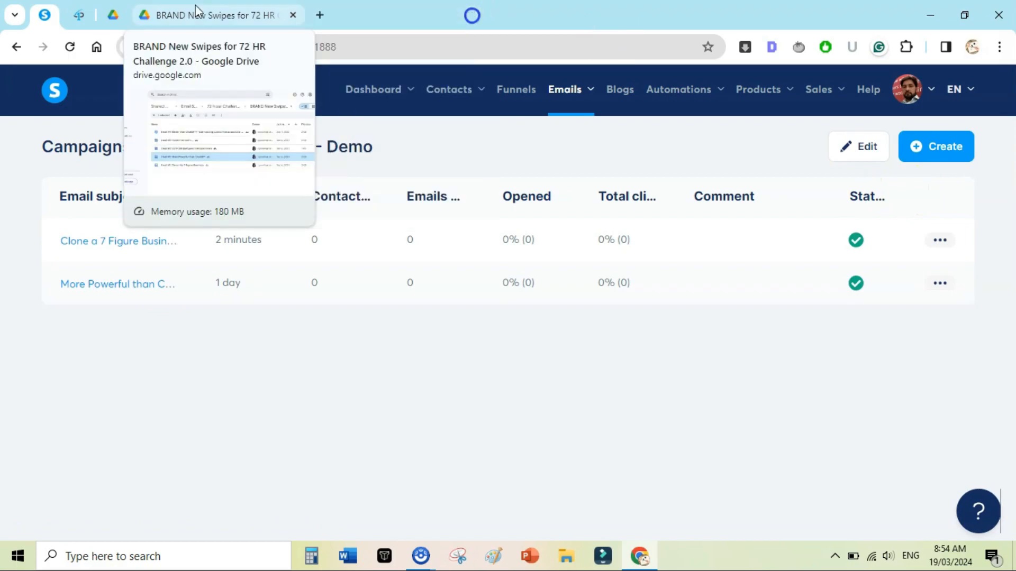
{"action": "left_click", "coordinate": [198, 15]}
{"action": "left_click", "coordinate": [45, 15]}
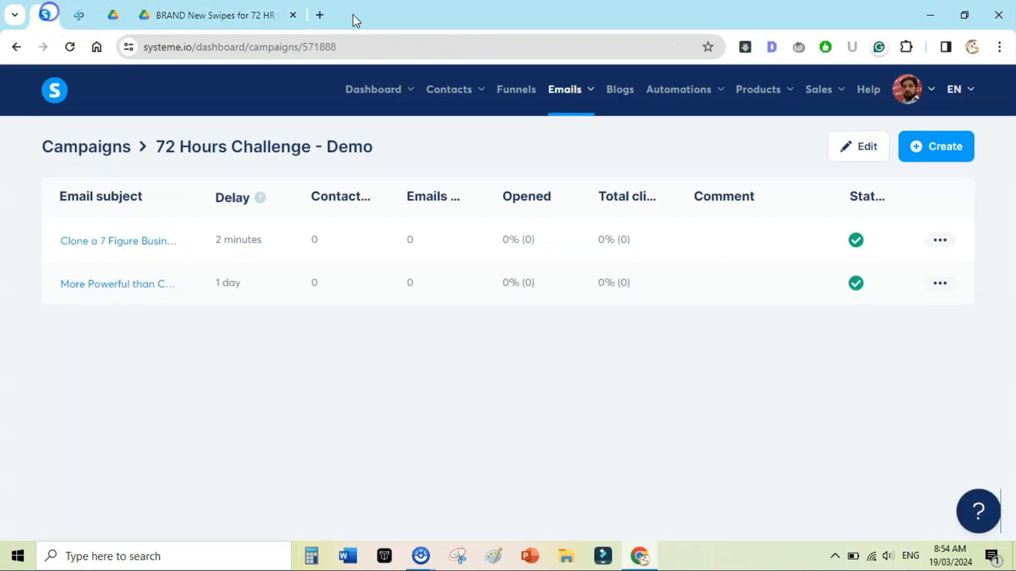
{"action": "left_click", "coordinate": [514, 89]}
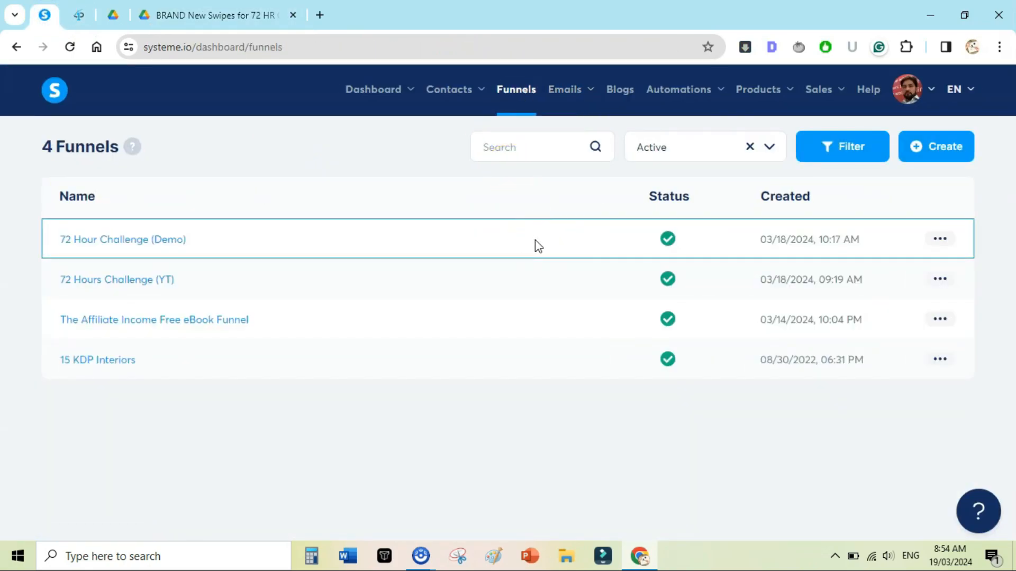
{"action": "left_click", "coordinate": [679, 90]}
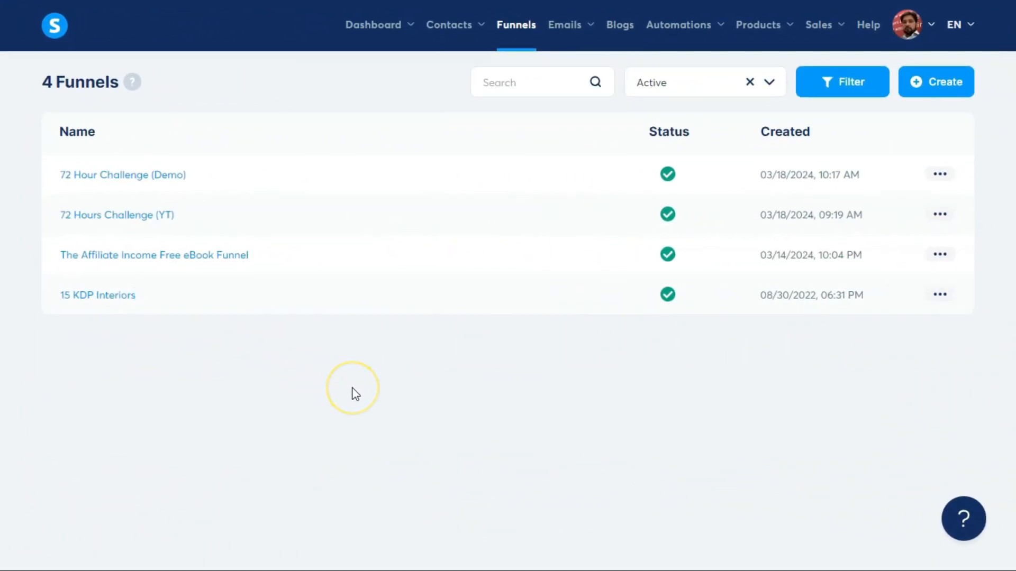
{"action": "left_click", "coordinate": [166, 176]}
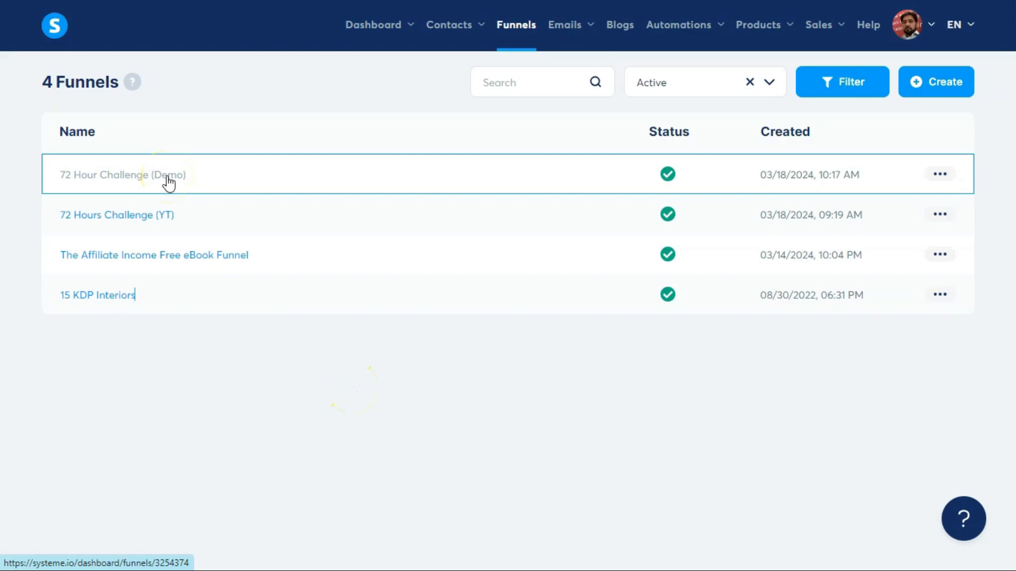
{"action": "left_click", "coordinate": [570, 27]}
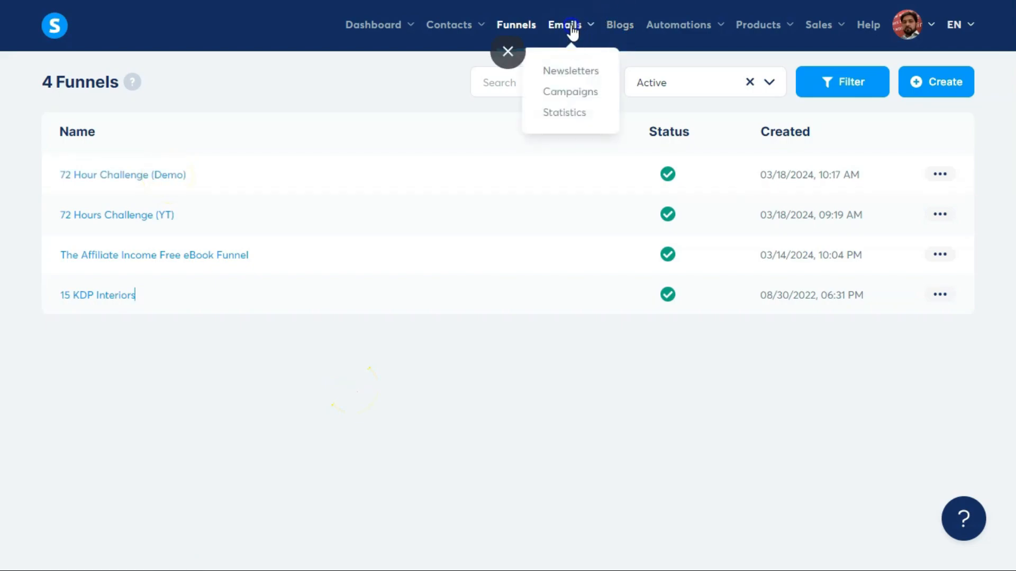
{"action": "left_click", "coordinate": [573, 98]}
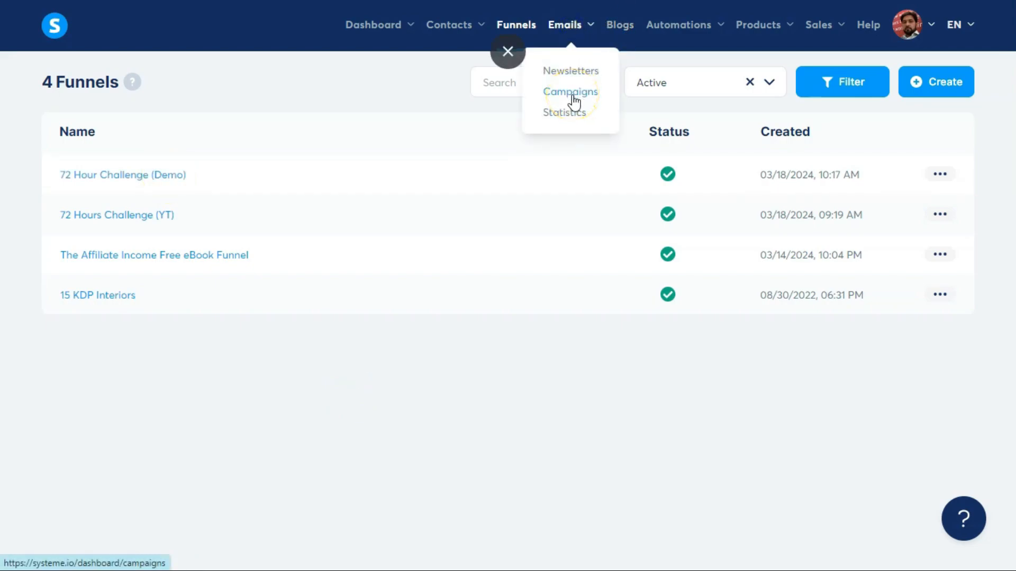
{"action": "left_click", "coordinate": [518, 30]}
{"action": "left_click", "coordinate": [663, 88]}
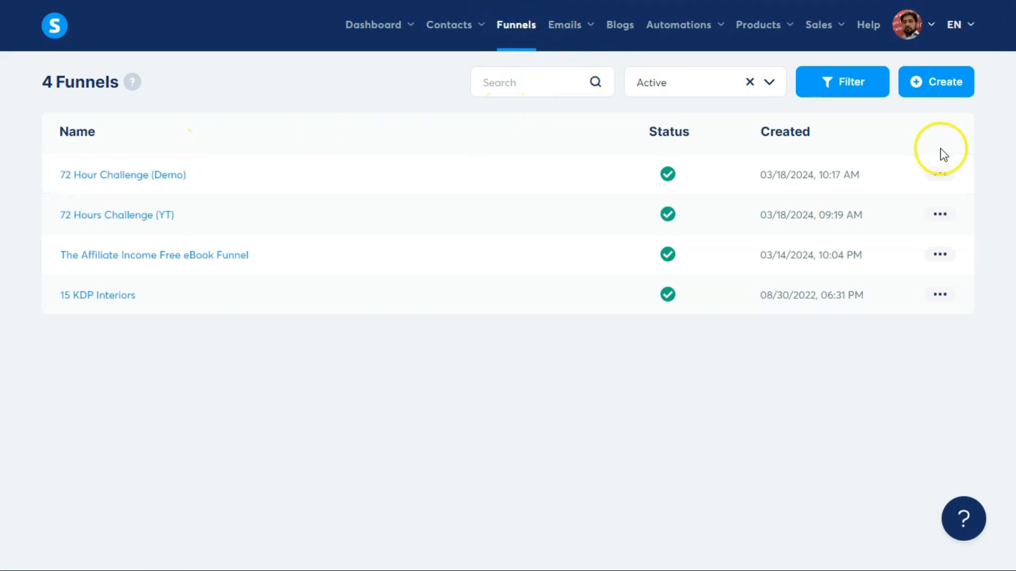
View the live squeeze page of the 72 Hour Challenge (Demo) funnel and highlight the path ending of its web address.
{"action": "left_click", "coordinate": [940, 174]}
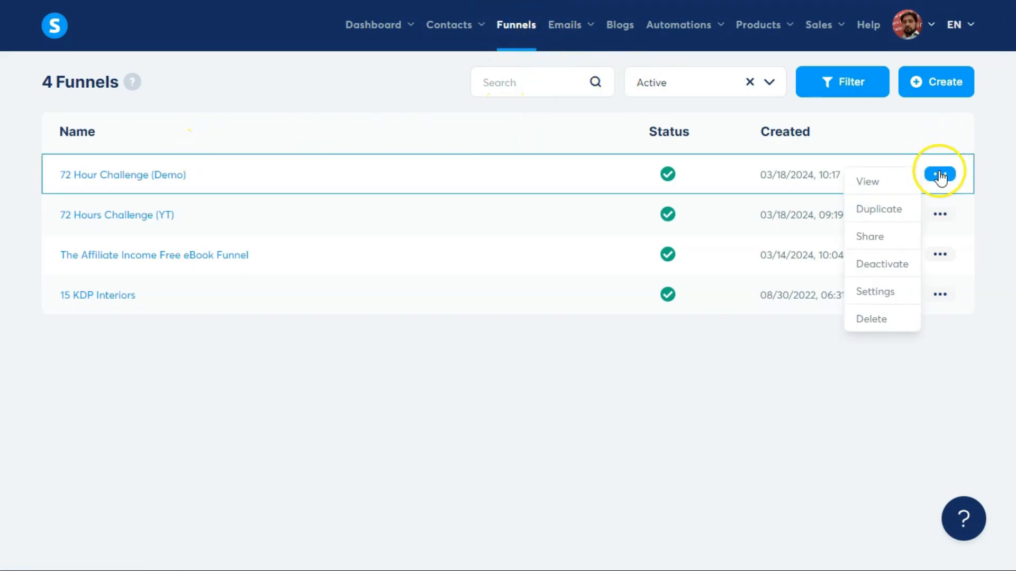
{"action": "left_click", "coordinate": [876, 182]}
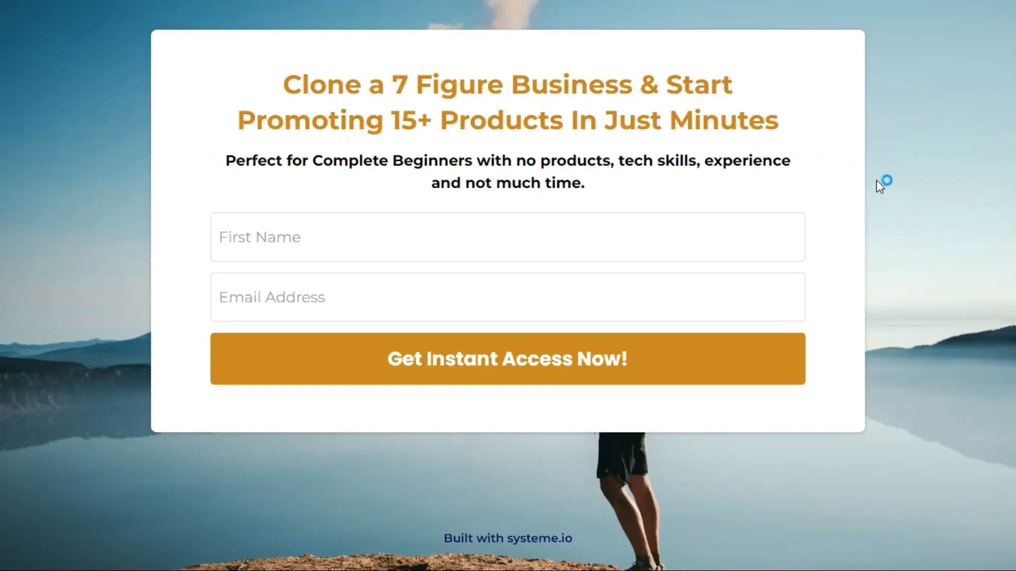
{"action": "key", "text": "F11"}
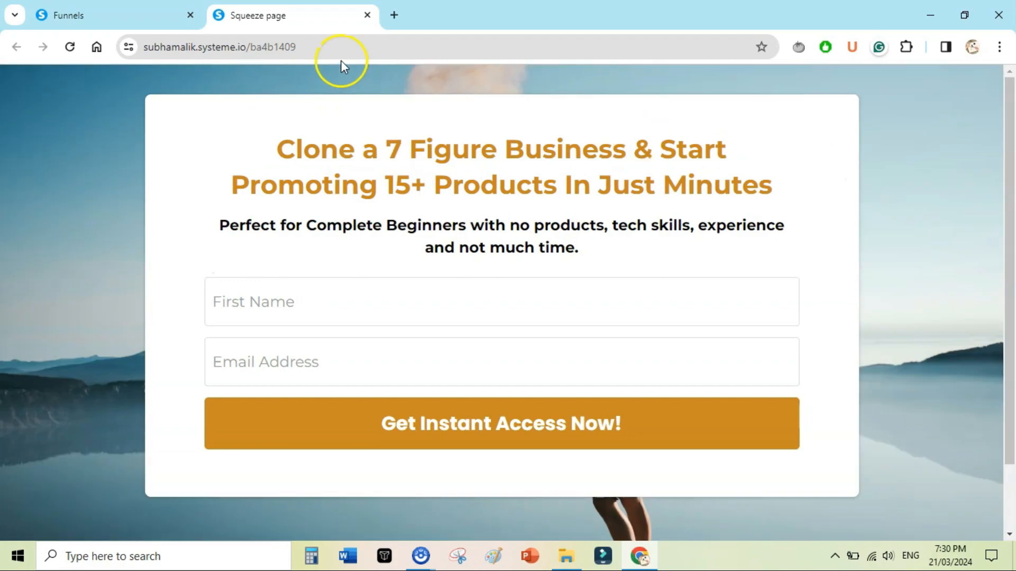
{"action": "left_click", "coordinate": [334, 47]}
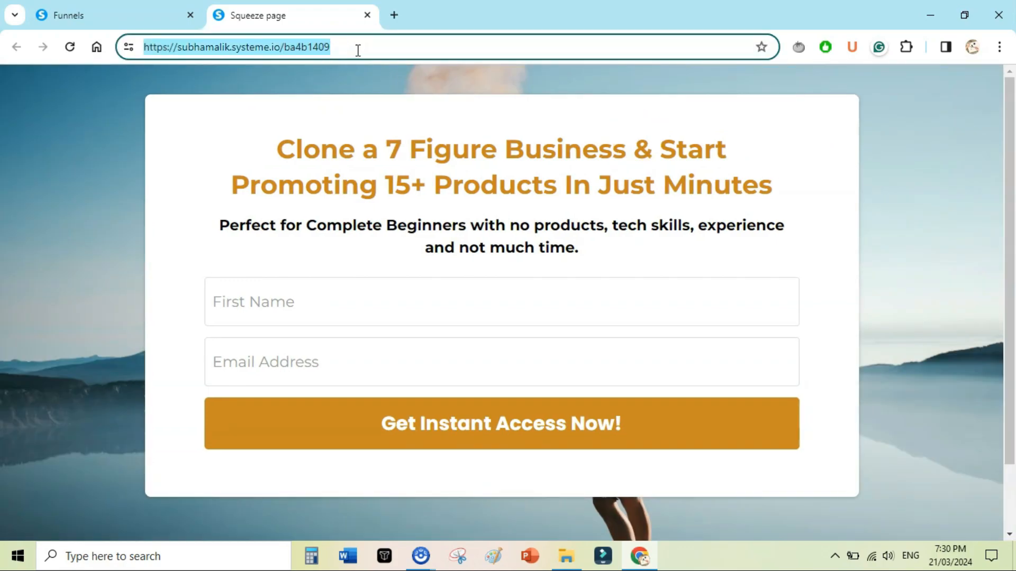
{"action": "double_click", "coordinate": [359, 49]}
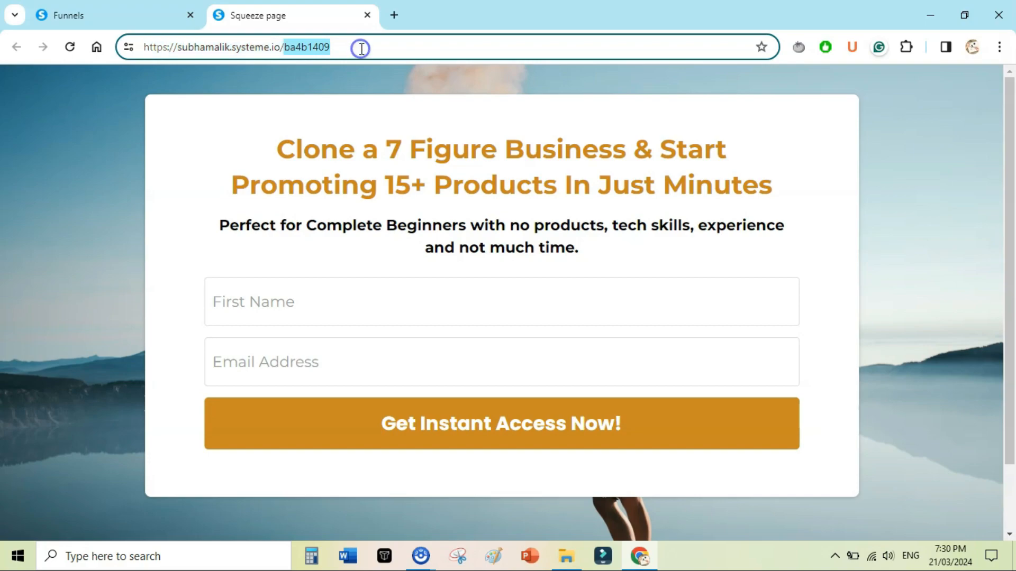
Set the URL path of the 72 Hours Landing Page in the 72 Hour Challenge (Demo) funnel to 72hourschallenge.
{"action": "left_click", "coordinate": [106, 15]}
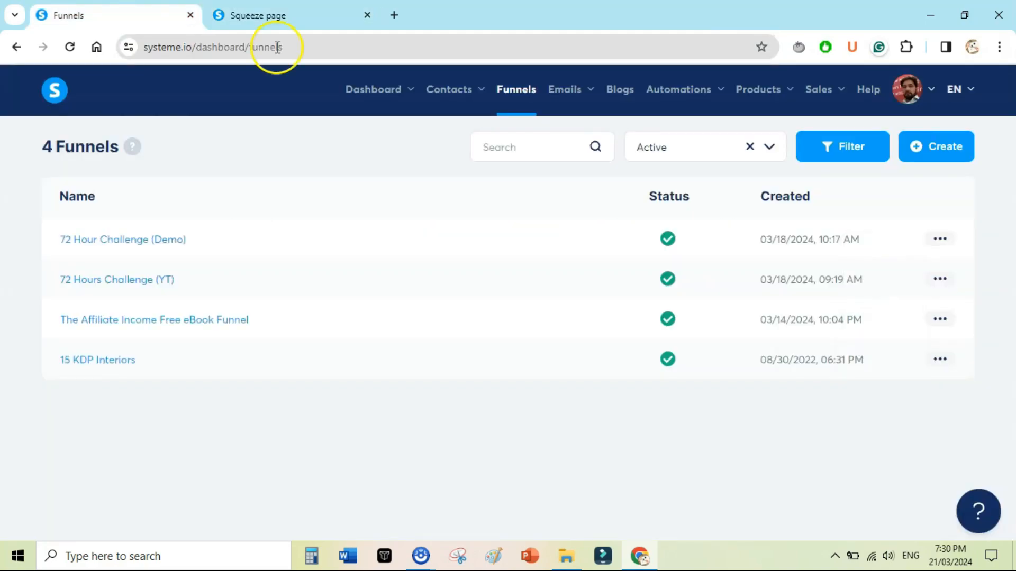
{"action": "left_click", "coordinate": [159, 238]}
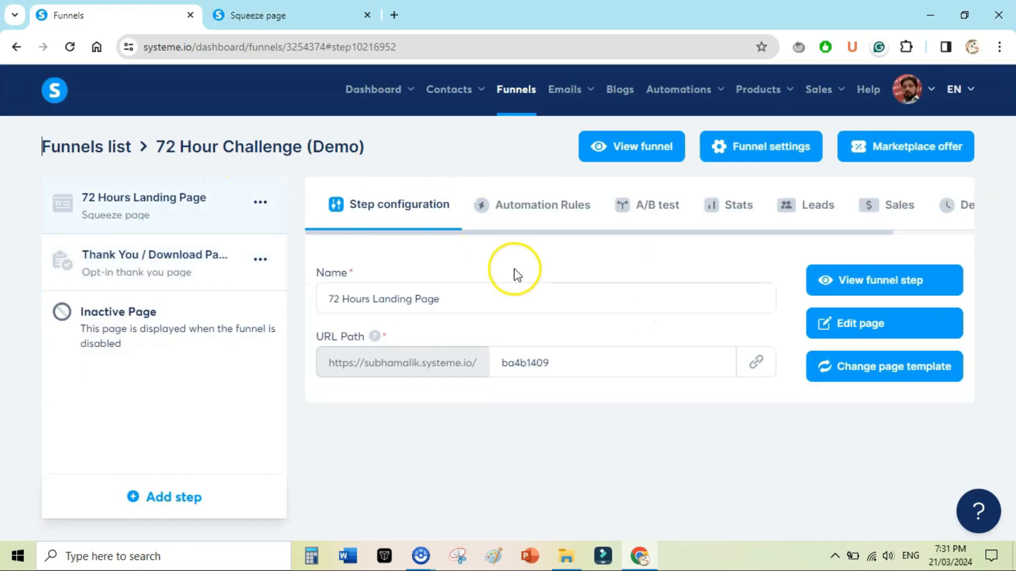
{"action": "left_click", "coordinate": [566, 363]}
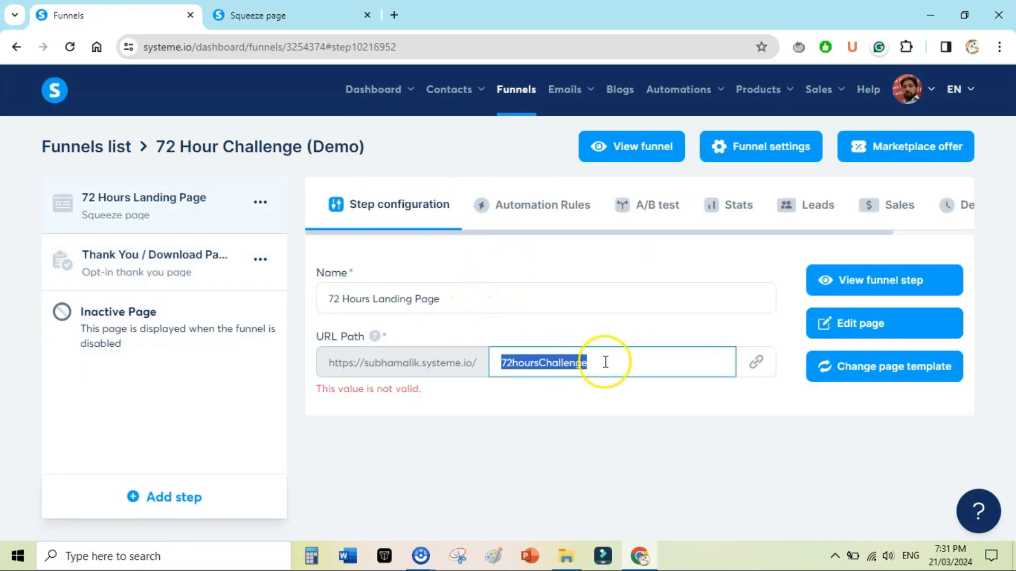
{"action": "key", "text": "BackSpace"}
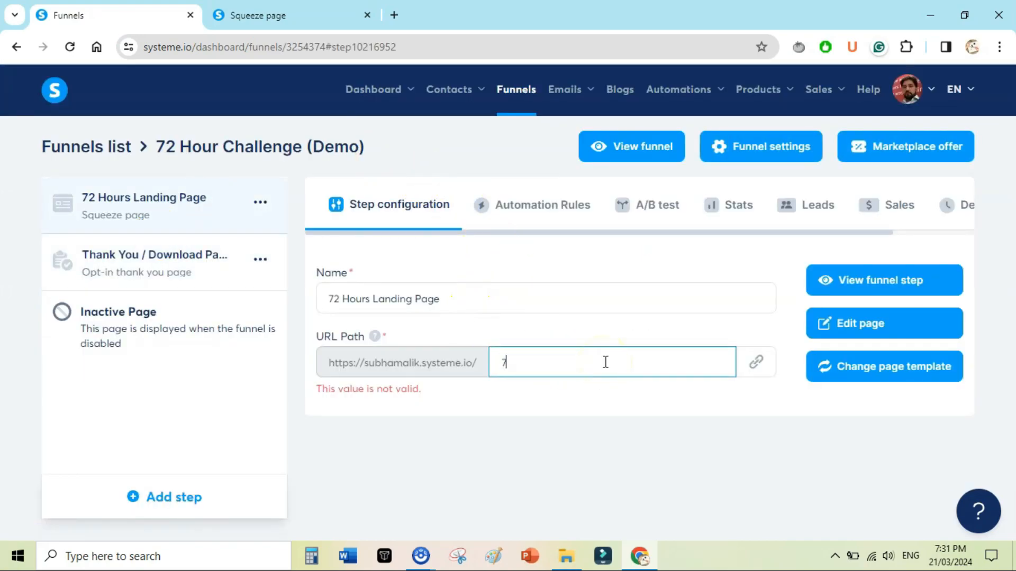
{"action": "type", "text": "72hourschallenge"}
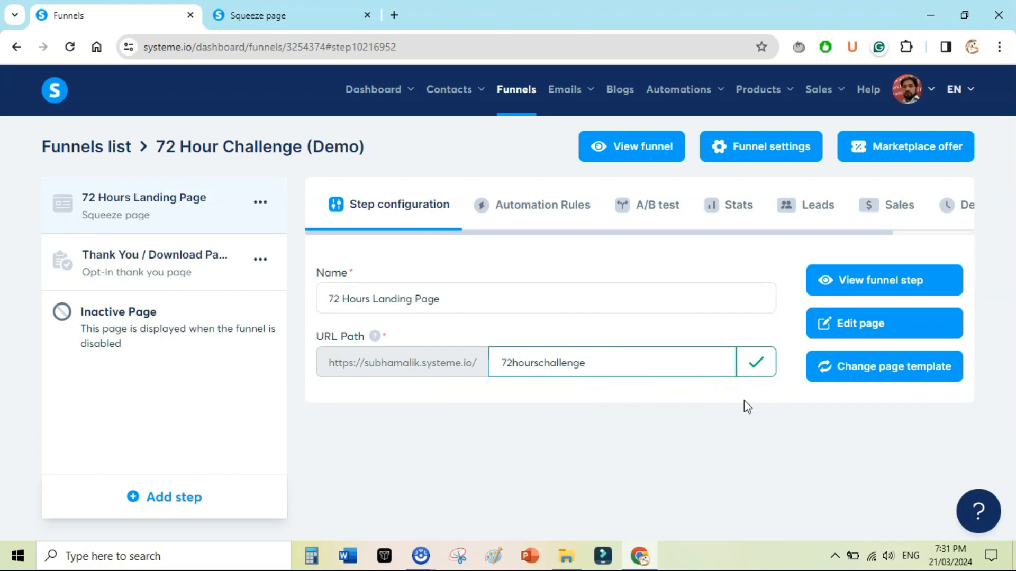
View the landing page live from its funnel step and check its full web address.
{"action": "left_click", "coordinate": [864, 288]}
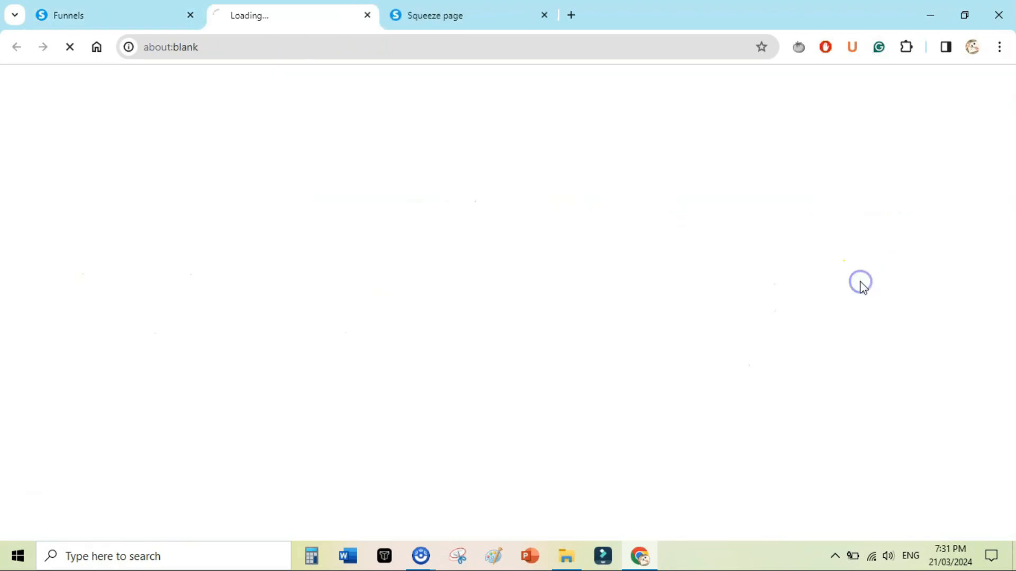
{"action": "left_click", "coordinate": [417, 50]}
{"action": "double_click", "coordinate": [364, 49]}
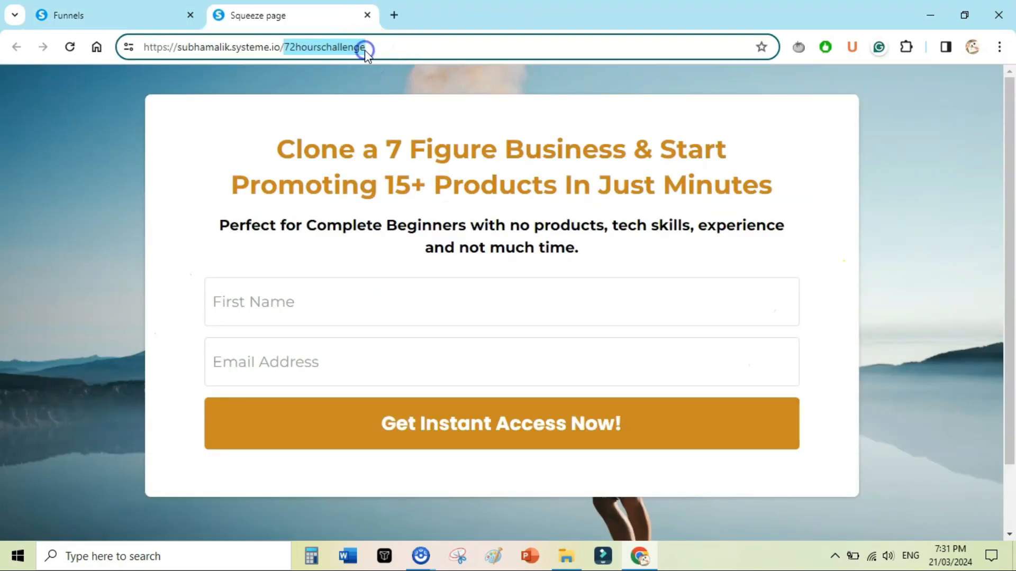
{"action": "triple_click", "coordinate": [382, 49]}
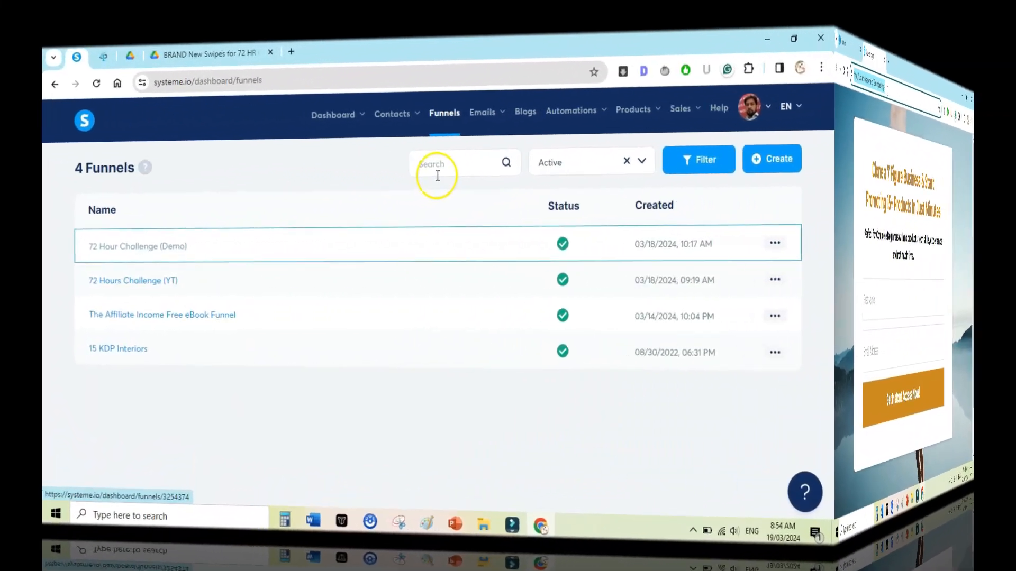
Display the share link of the 72 Hour Challenge (Demo) funnel from the funnels list, and close it.
{"action": "left_click", "coordinate": [774, 242]}
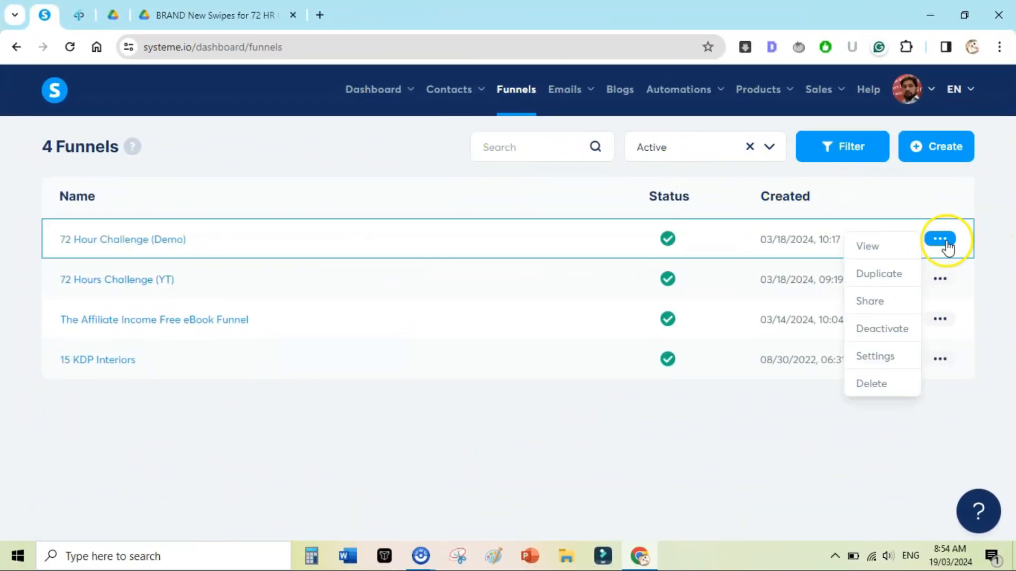
{"action": "left_click", "coordinate": [881, 303]}
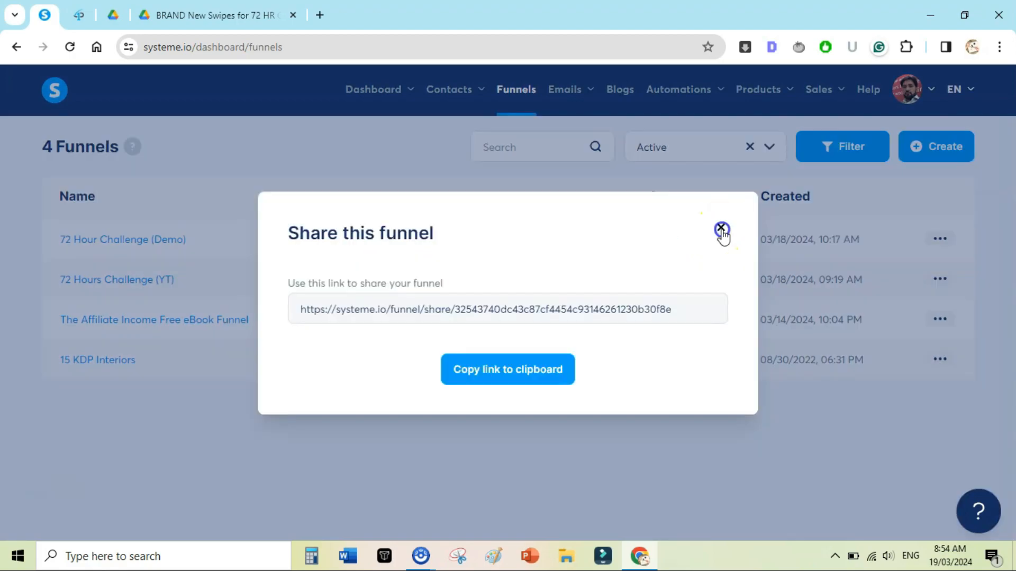
{"action": "left_click", "coordinate": [721, 230]}
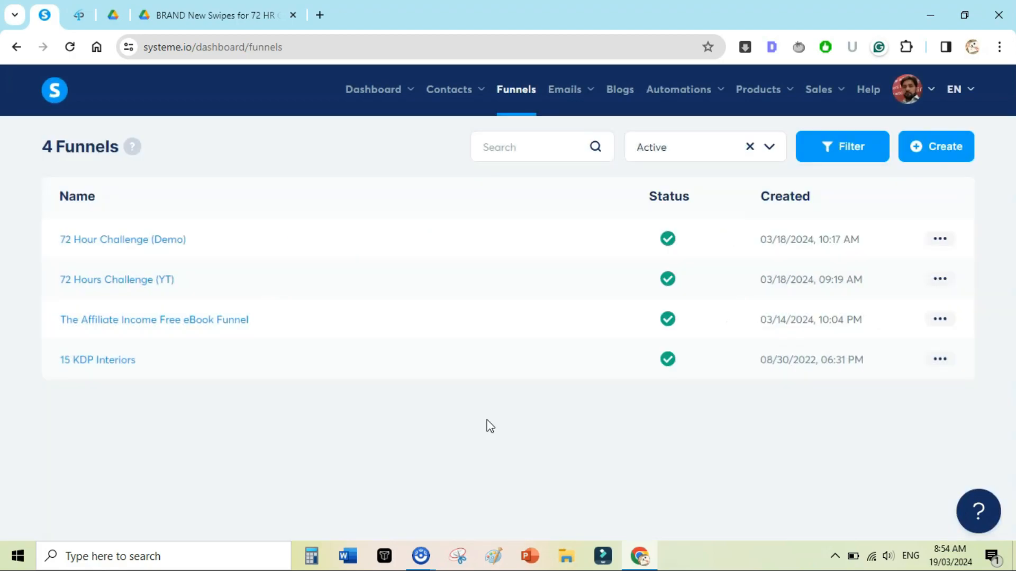